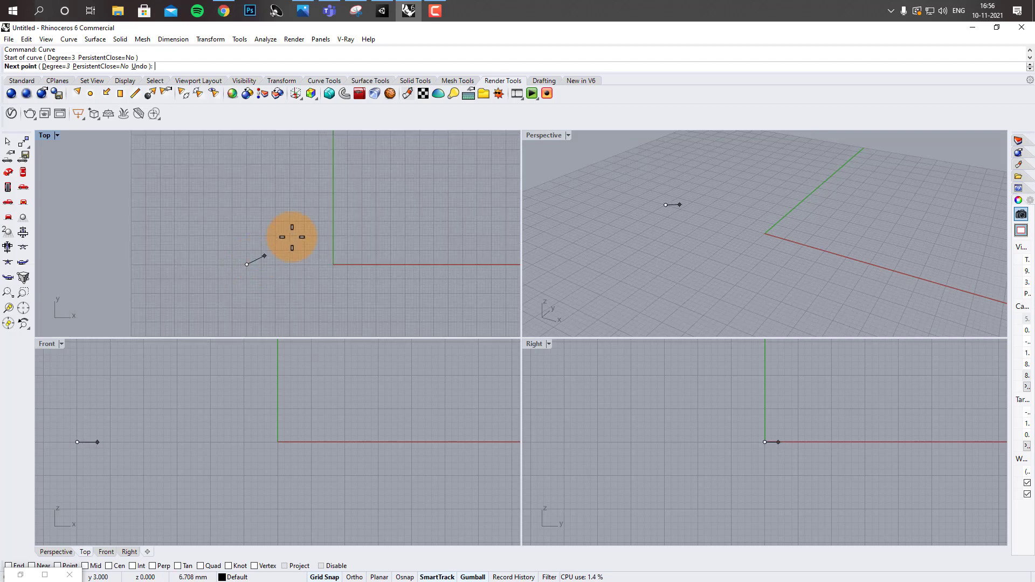
Step: Finish a three-point arched curve in the Top view, with its peak on the Y axis and its end on the X axis
click(335, 186)
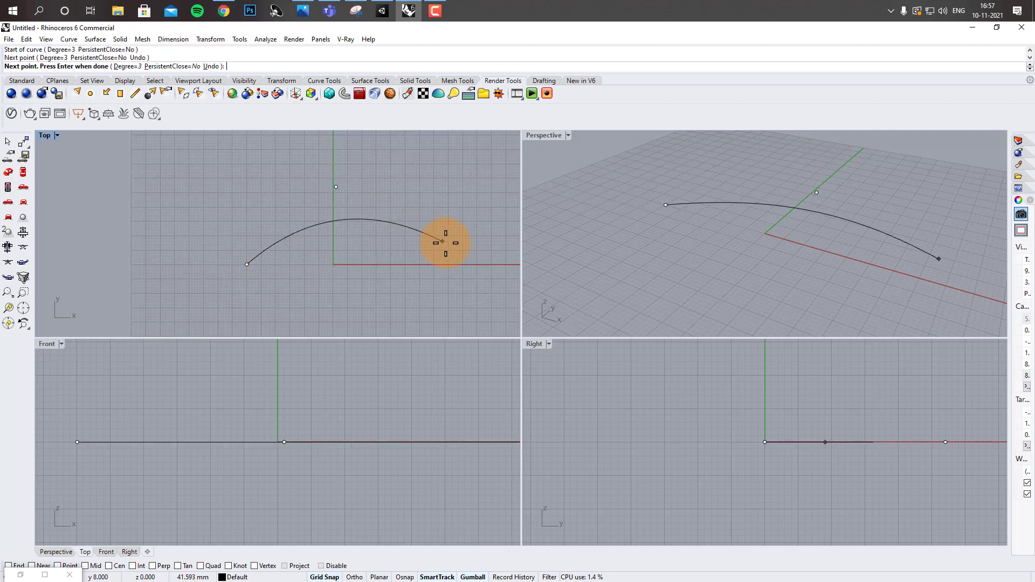
click(447, 264)
key(Return)
Step: Pull the arch's middle control point up and well to the right so that the curve leans right
click(365, 230)
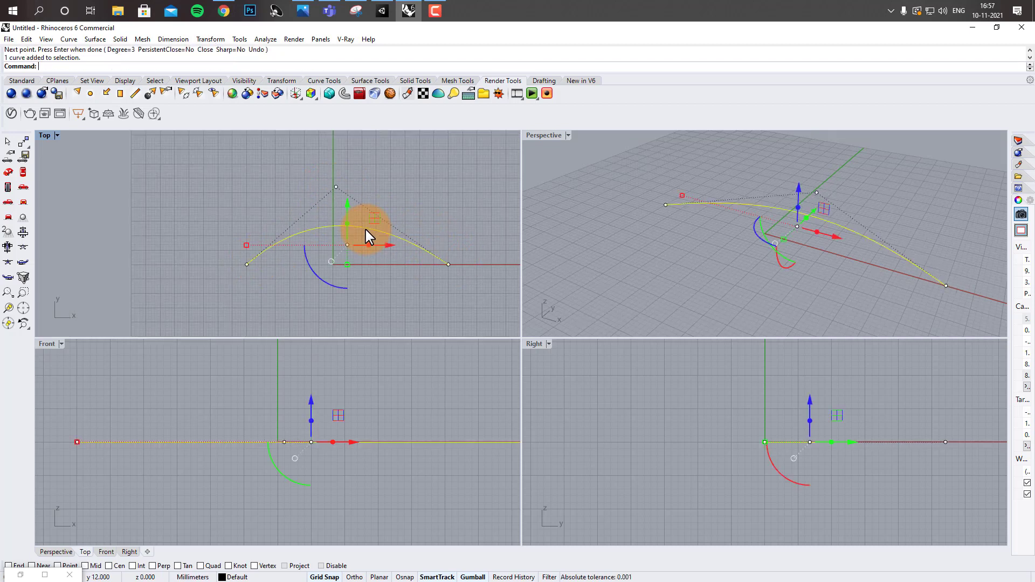
scroll(365, 221, up, 4)
click(319, 180)
scroll(358, 272, down, 8)
scroll(357, 211, up, 4)
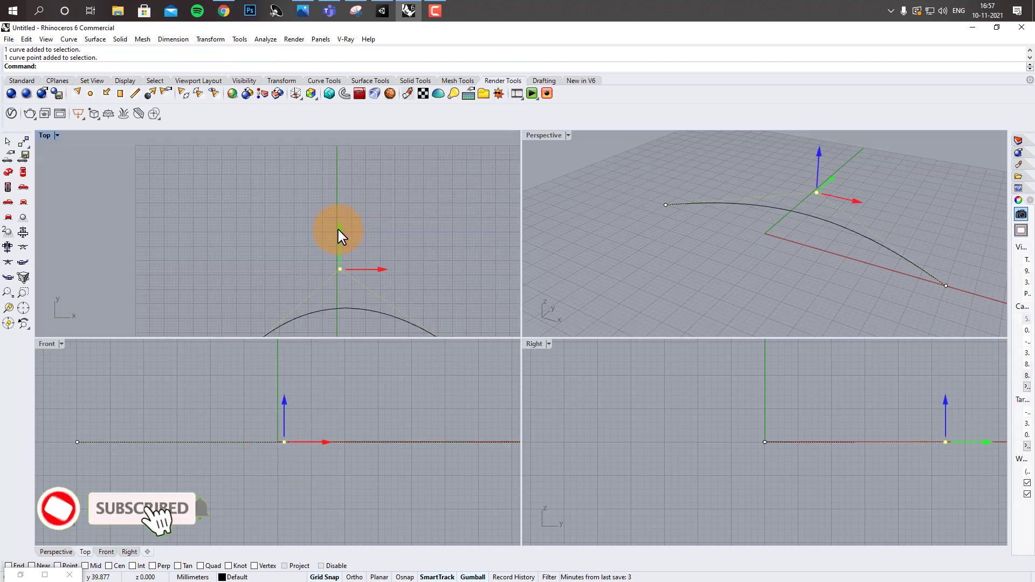
drag(338, 229, 409, 167)
scroll(384, 218, down, 2)
scroll(386, 234, up, 2)
scroll(377, 199, down, 2)
scroll(406, 233, down, 2)
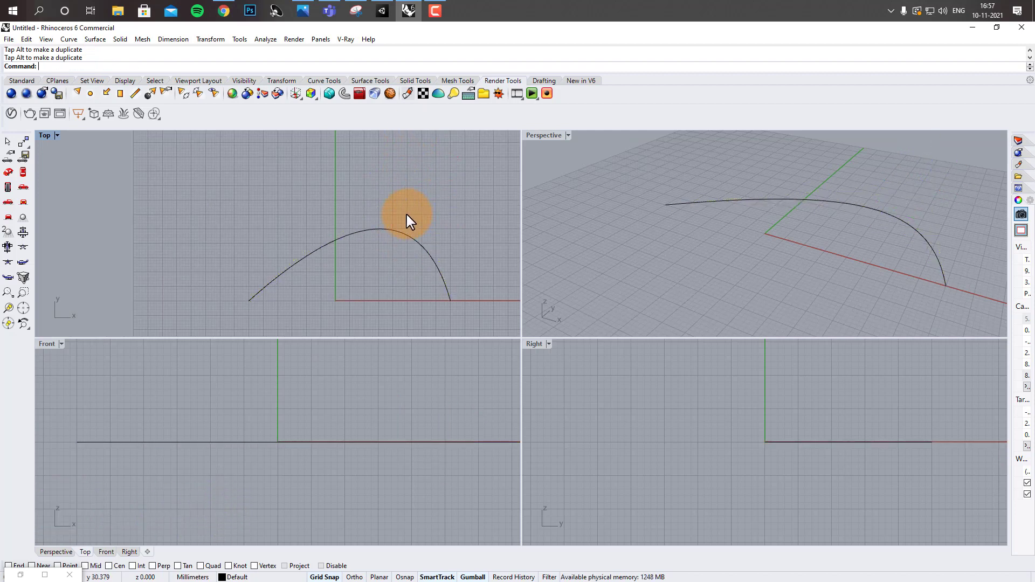
Step: Copy the arch and place the copy about 40 mm below the original in the Front view
click(387, 231)
scroll(356, 405, down, 3)
scroll(334, 468, down, 3)
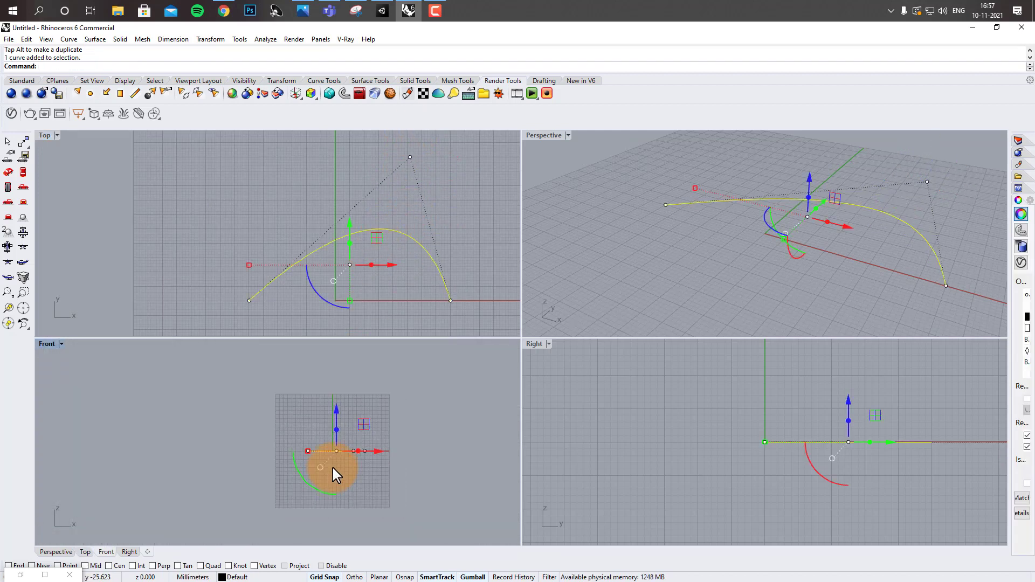
key(ctrl+c)
key(ctrl+v)
scroll(355, 410, down, 4)
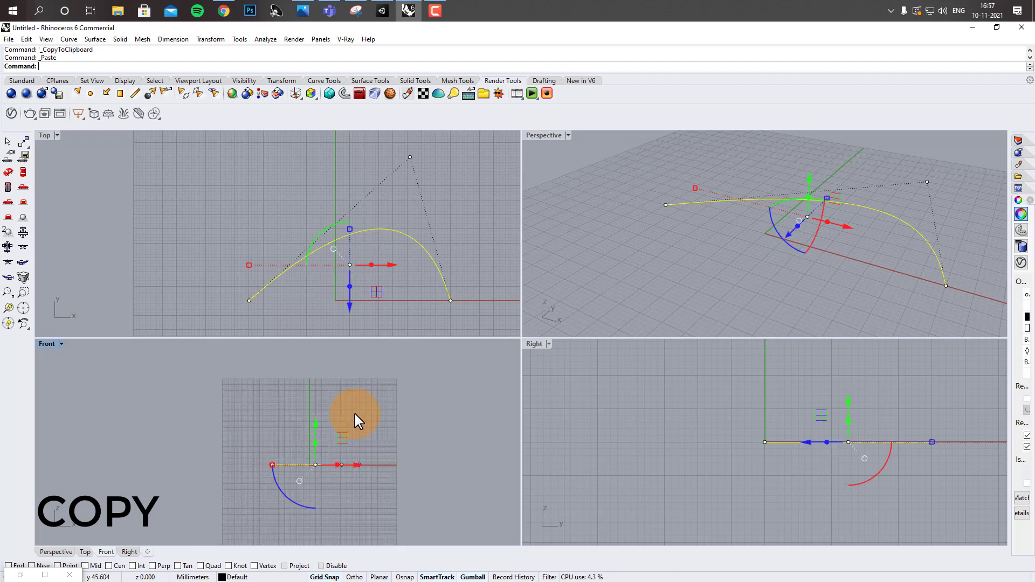
scroll(319, 461, up, 4)
drag(328, 404, 330, 466)
Step: Move the original arch's middle control point to the left of the Y axis in the Top view
scroll(389, 380, down, 6)
scroll(358, 463, up, 8)
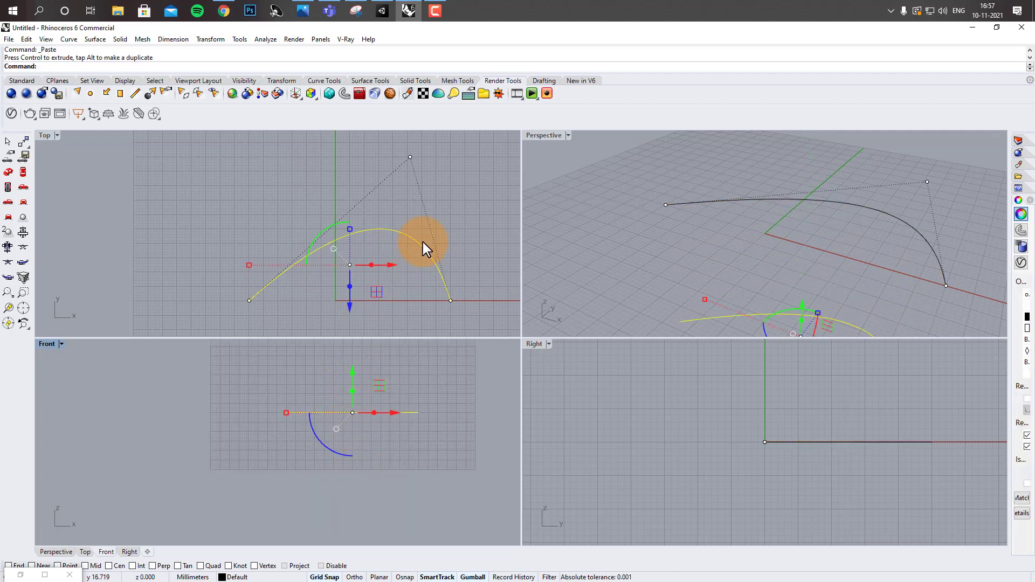
click(410, 156)
drag(444, 157, 332, 171)
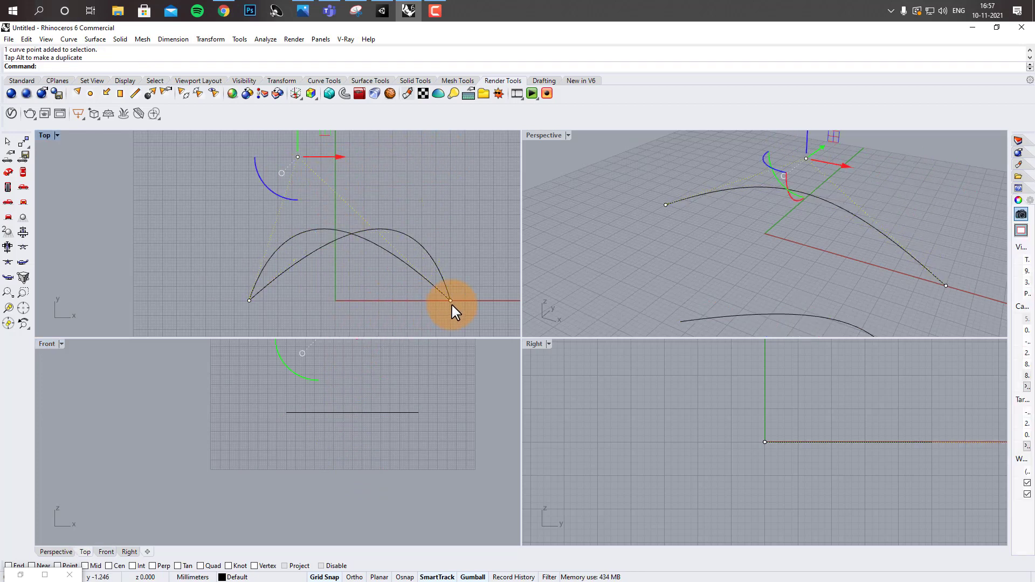
Step: Move the lower curve's left endpoint slightly outward along the X axis in the Top view
scroll(302, 418, up, 6)
click(272, 408)
scroll(273, 408, up, 4)
click(274, 408)
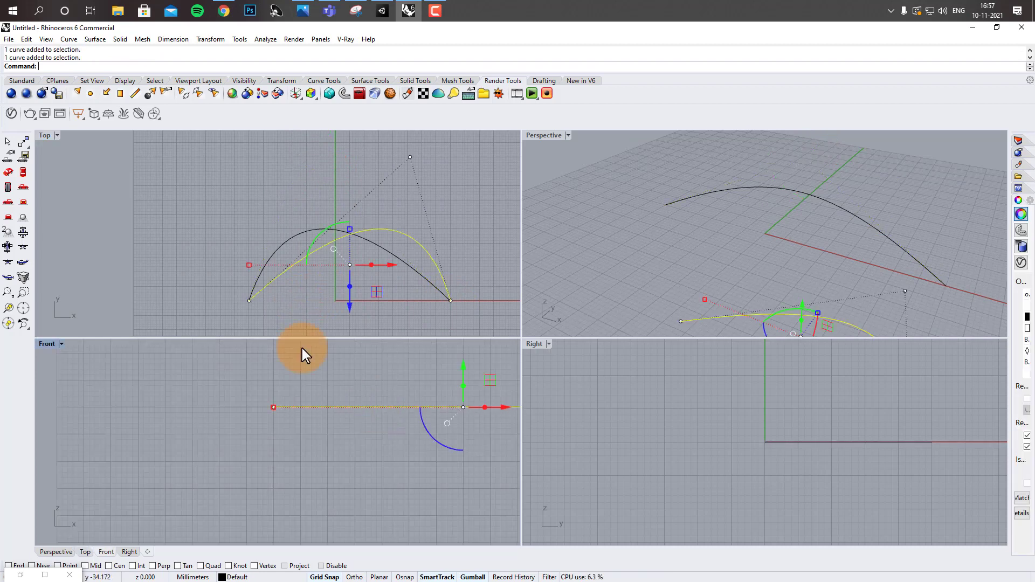
click(248, 299)
drag(272, 302, 260, 305)
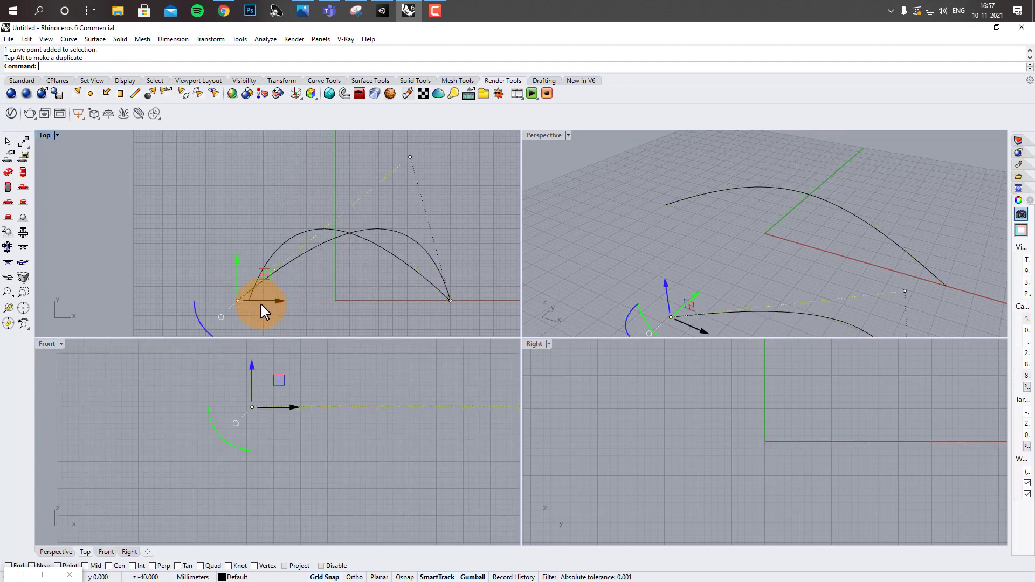
click(347, 283)
scroll(351, 250, down, 2)
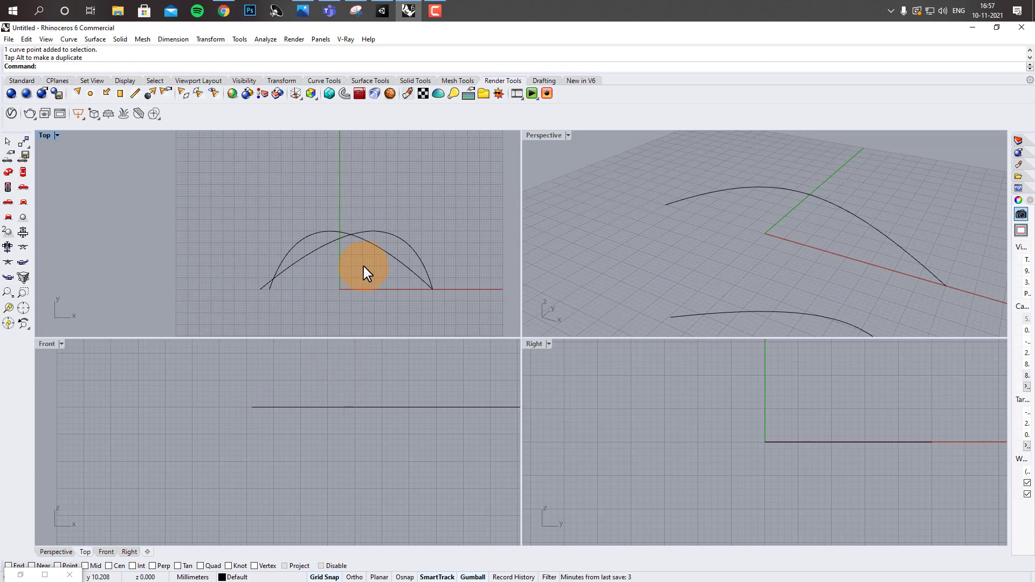
Step: Copy the lower curve and place the copy above the original arch in the Front view
scroll(347, 426, down, 4)
click(378, 416)
key(ctrl+c)
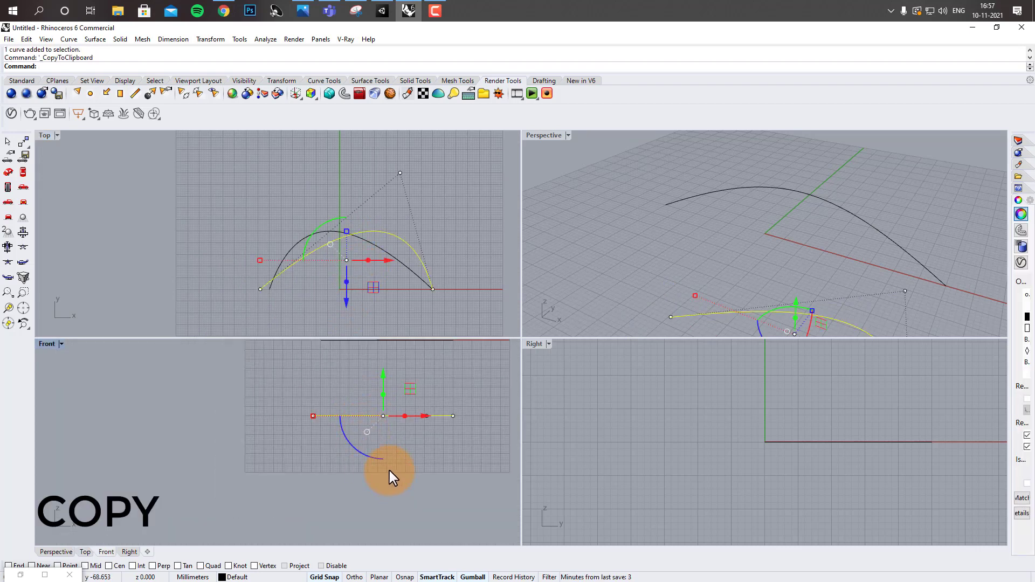
key(ctrl+v)
scroll(389, 470, down, 3)
drag(389, 441, 387, 397)
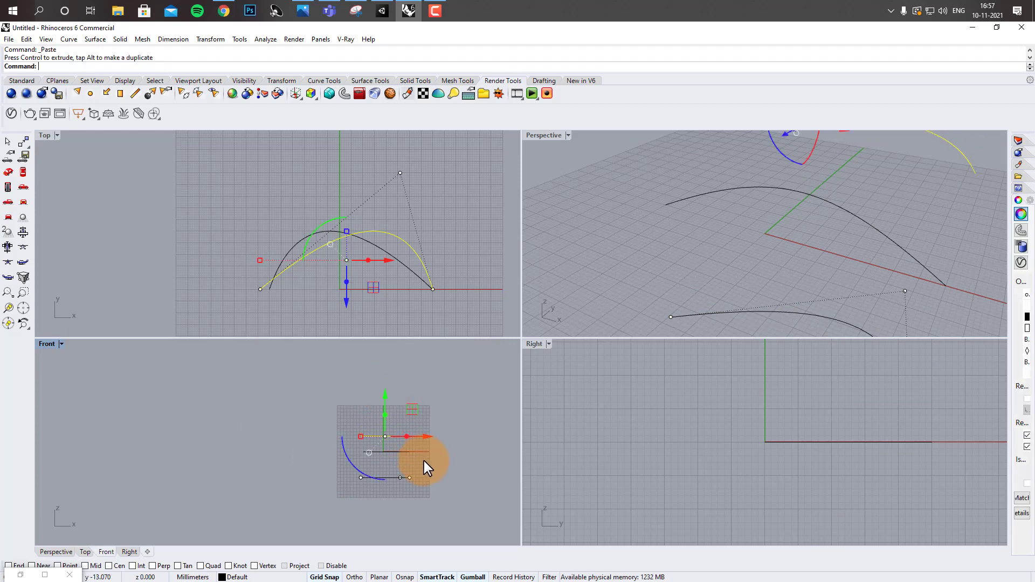
Step: Adjust the spacing of the stack by nudging the lowest curve slightly up and raising the uppermost curve
drag(254, 455, 413, 525)
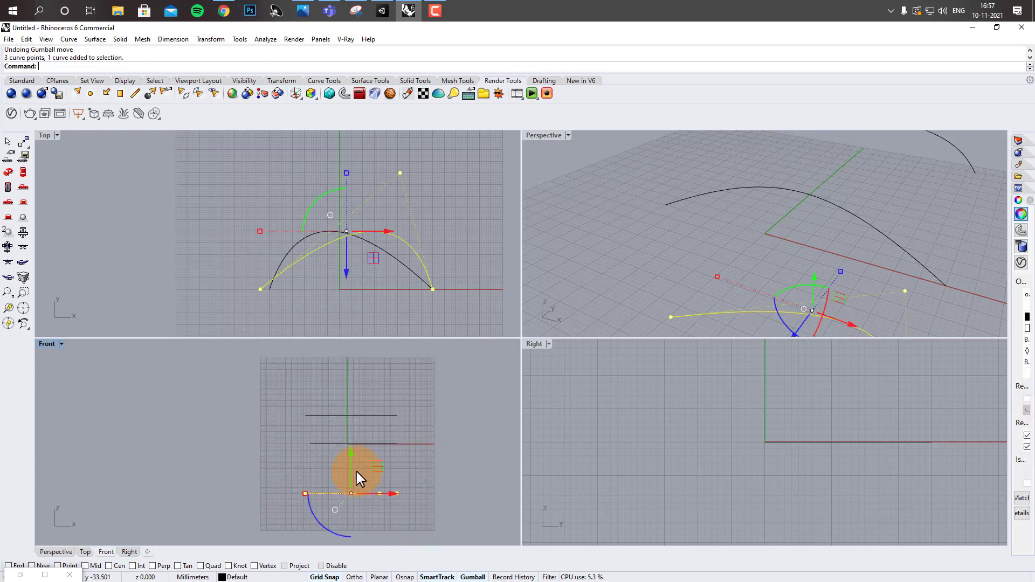
drag(352, 450, 349, 373)
click(343, 476)
drag(346, 448, 351, 451)
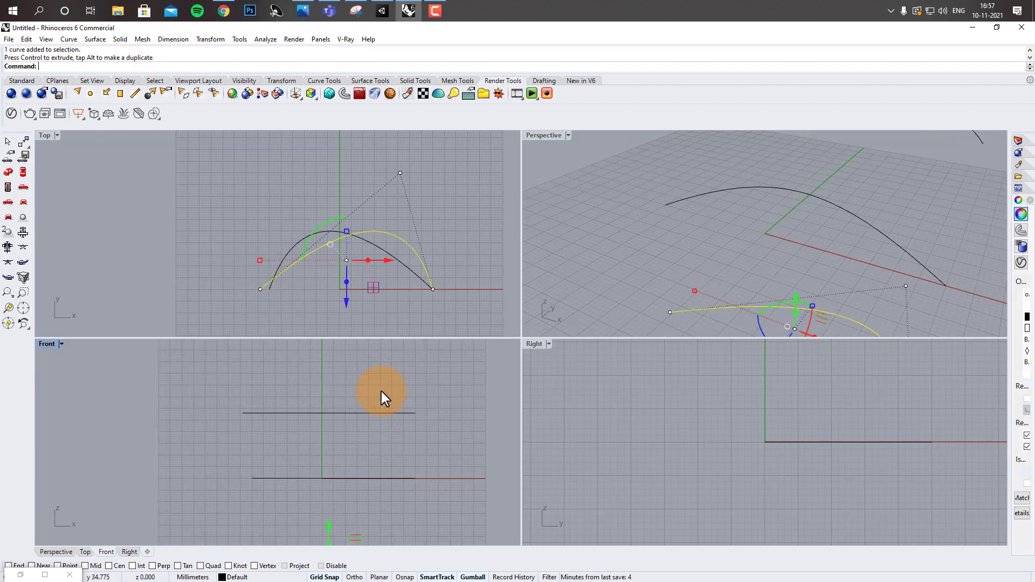
drag(330, 378, 335, 349)
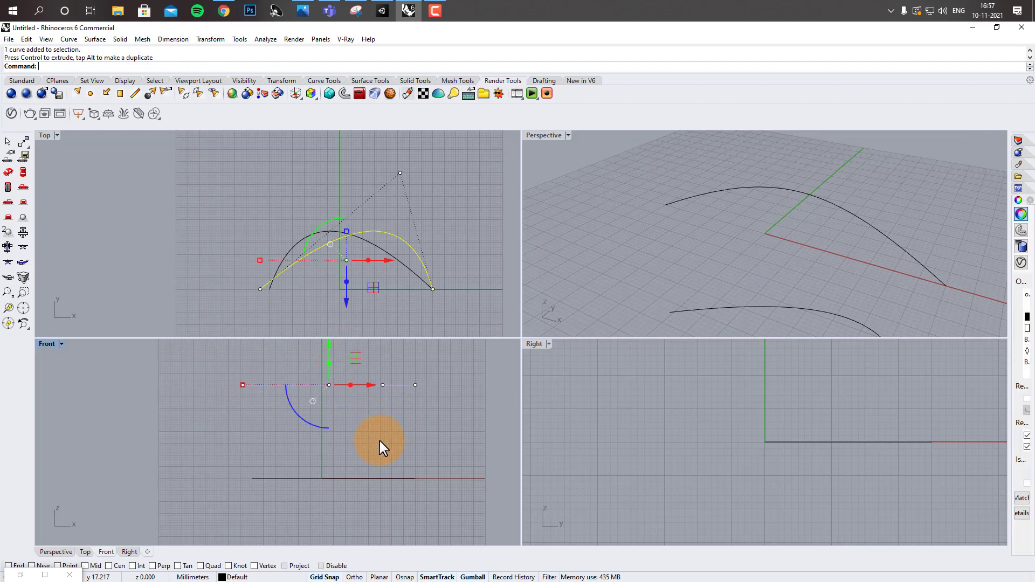
Step: Copy the middle arch and position the copy as a fourth curve above the stack in the Front view
scroll(382, 436, down, 10)
click(386, 429)
click(372, 444)
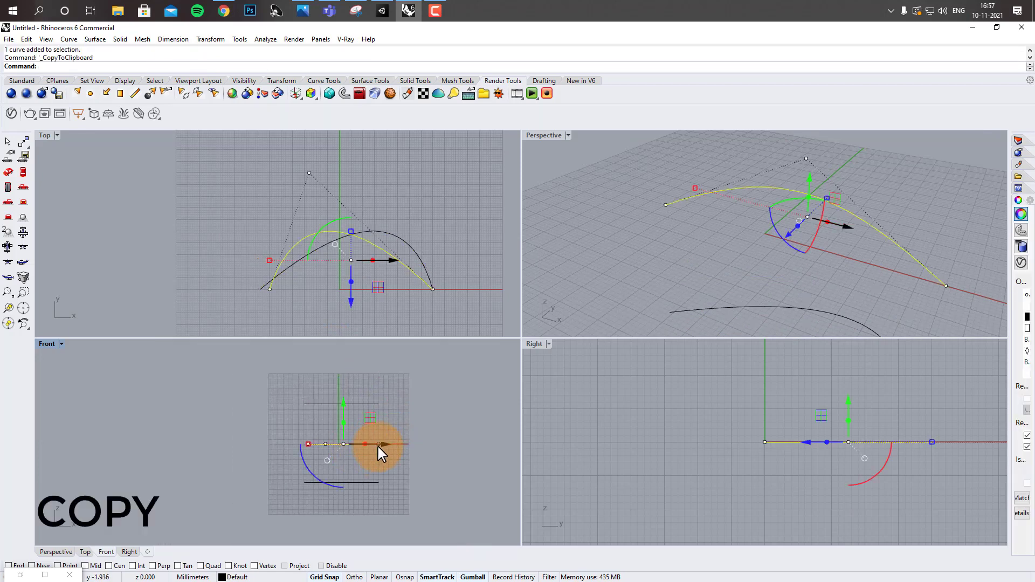
key(ctrl+c)
key(ctrl+v)
scroll(353, 402, up, 3)
drag(347, 440, 346, 349)
scroll(332, 403, up, 2)
right_drag(331, 403, 314, 481)
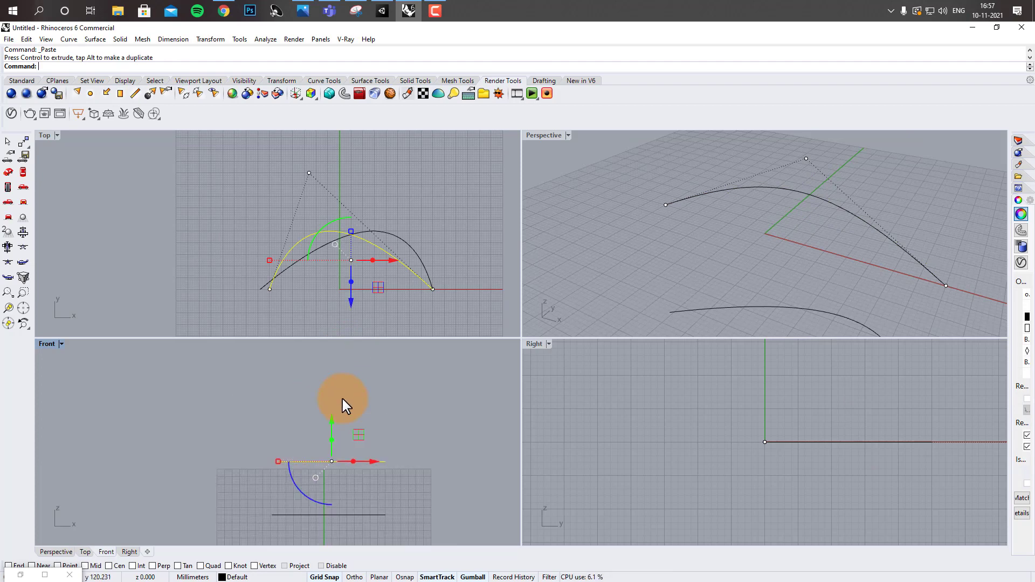
drag(331, 420, 330, 408)
click(368, 424)
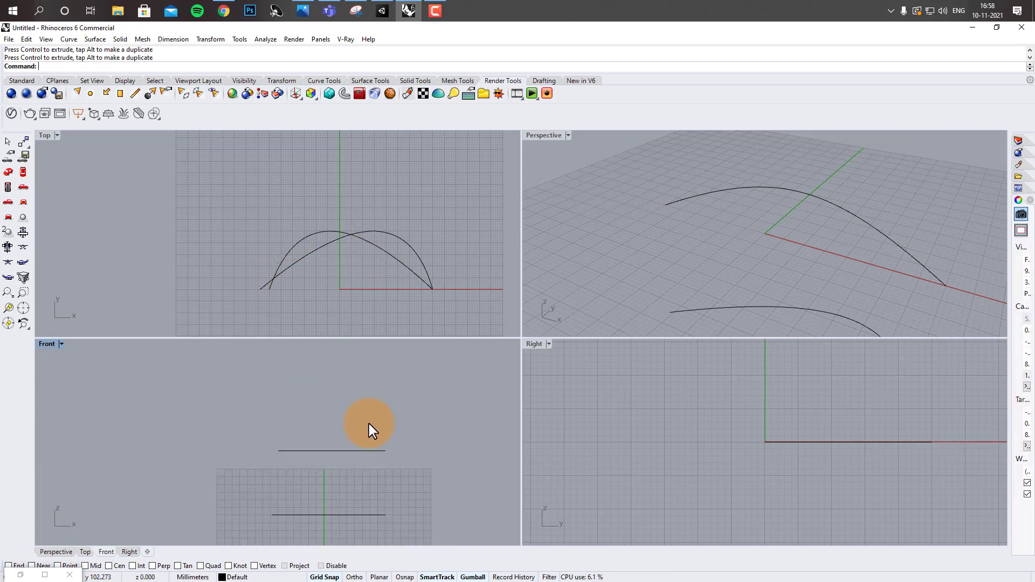
Step: Select the stacked curves one after another to compare their arch shapes in the Top view
click(356, 451)
scroll(375, 196, up, 2)
scroll(387, 383, down, 3)
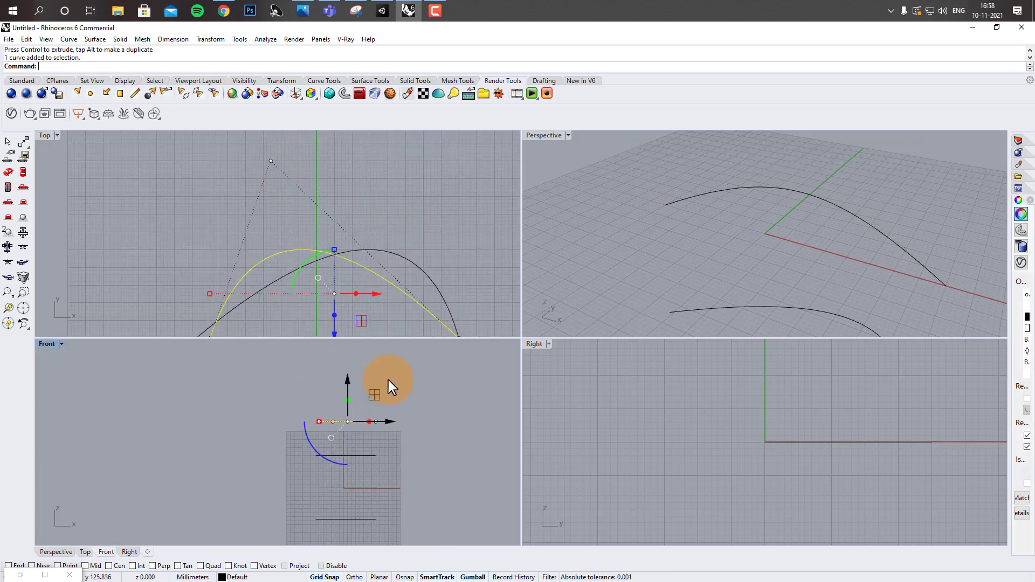
click(392, 435)
click(363, 457)
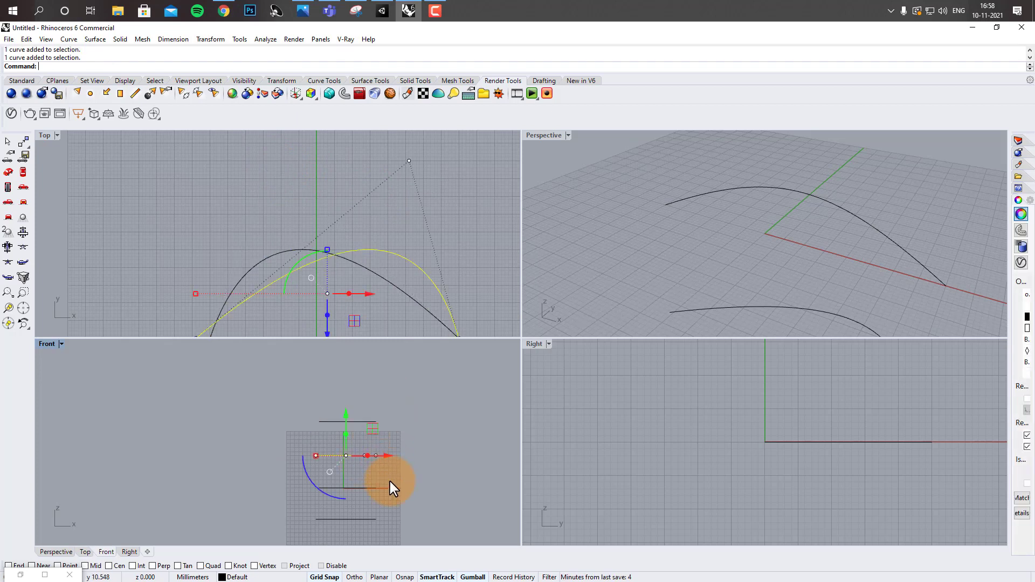
click(370, 499)
click(366, 490)
click(372, 507)
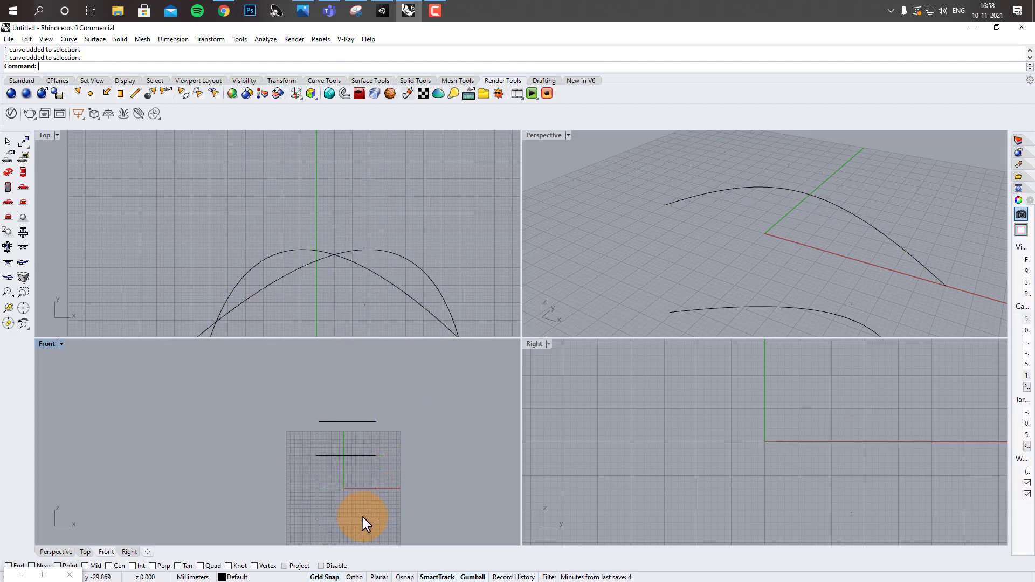
click(362, 519)
Step: Shift the uppermost curve's middle control point to the right, so its peak lies between the other two arch shapes
click(360, 426)
click(357, 421)
click(272, 160)
drag(273, 159, 355, 175)
scroll(367, 225, down, 1)
scroll(264, 307, up, 2)
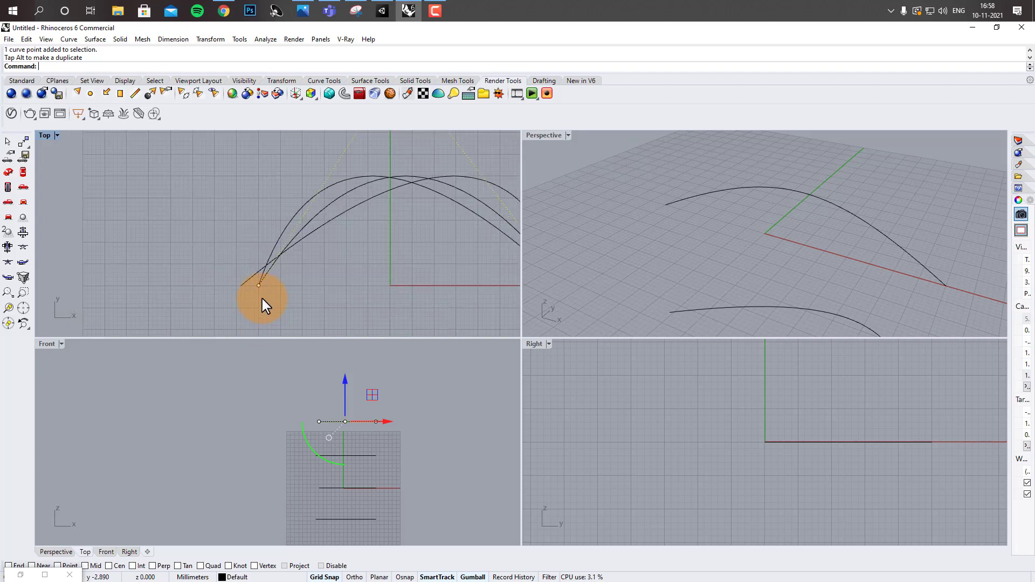
Step: Move the uppermost curve's left endpoint slightly inward along the X axis and clear the selection
click(259, 286)
drag(287, 286, 304, 287)
scroll(264, 218, down, 4)
key(Escape)
key(Escape)
Step: Paste the copied arch in place and inspect the stacked curves in an enlarged Perspective view
right_drag(373, 533, 373, 492)
scroll(373, 491, down, 2)
key(ctrl+v)
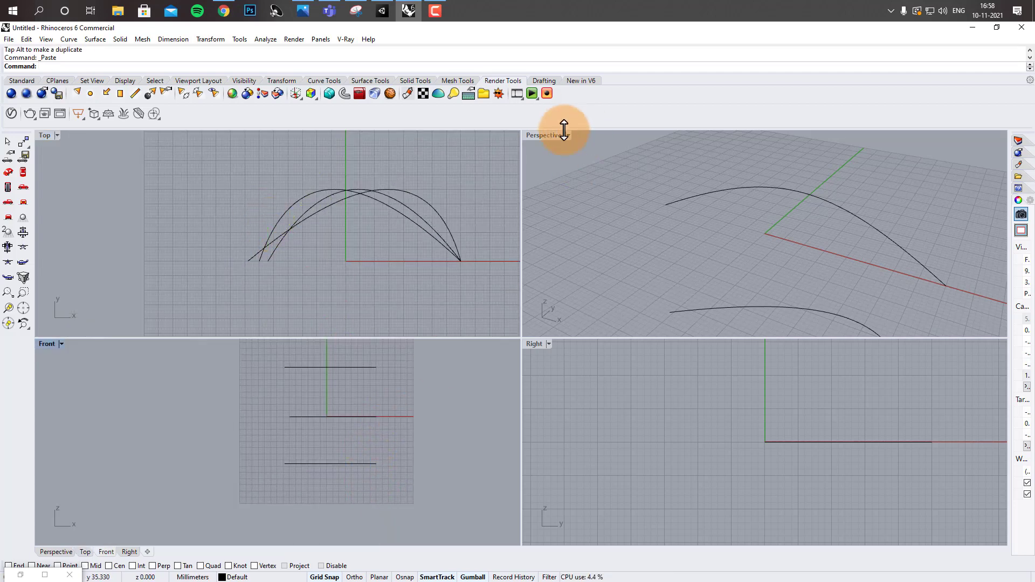
double_click(553, 134)
right_drag(583, 184, 546, 229)
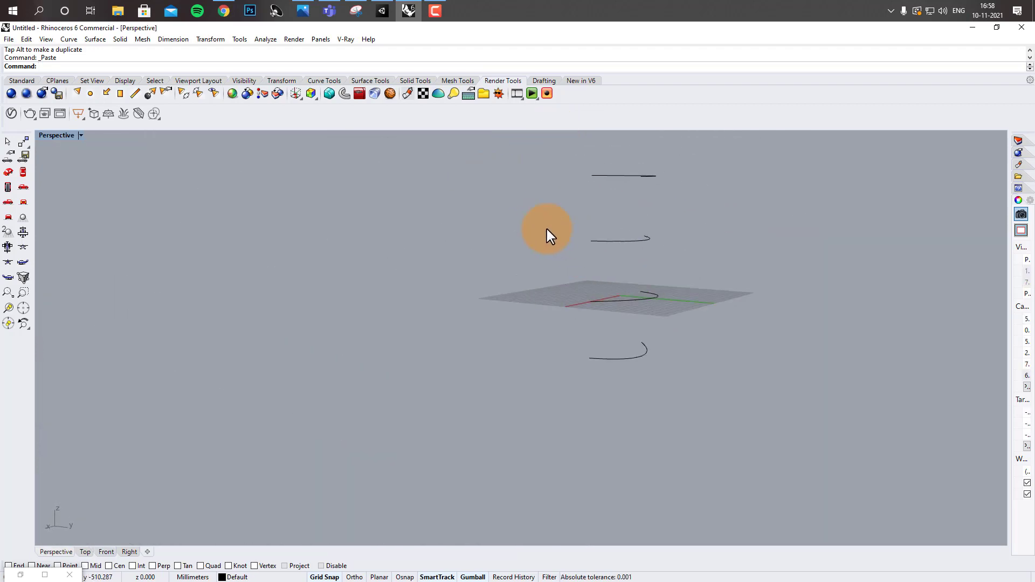
double_click(64, 135)
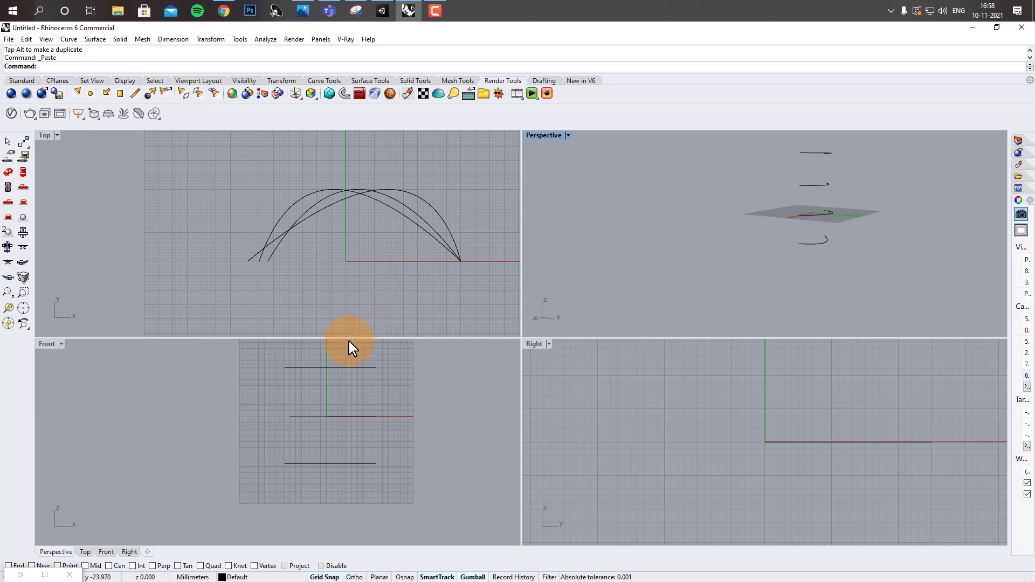
Step: Rotate all the curves 90° about the origin in the Right view so that the arches stand upright
scroll(344, 379, down, 5)
scroll(367, 399, up, 2)
scroll(361, 370, down, 3)
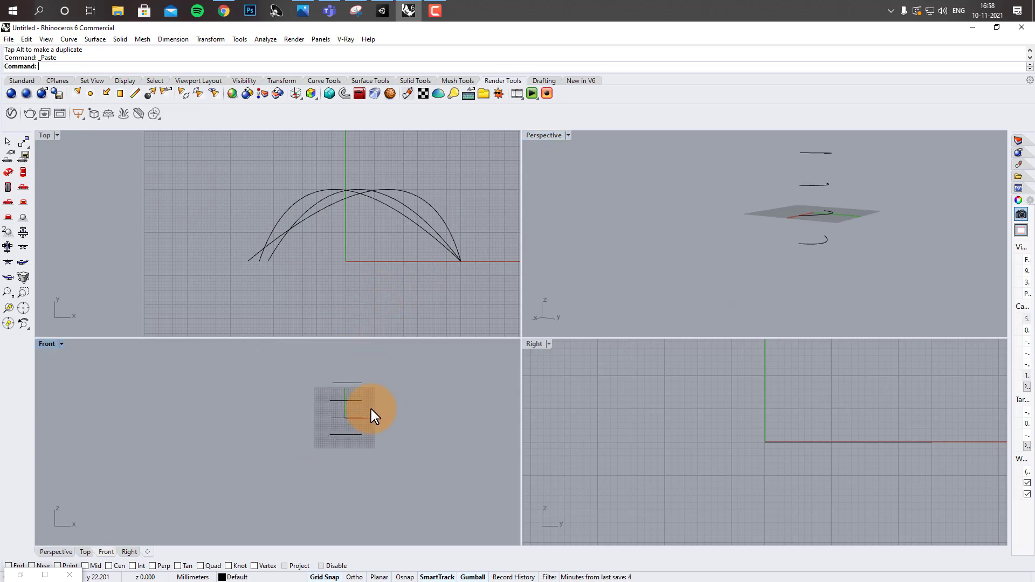
scroll(380, 373, up, 2)
drag(351, 439, 302, 487)
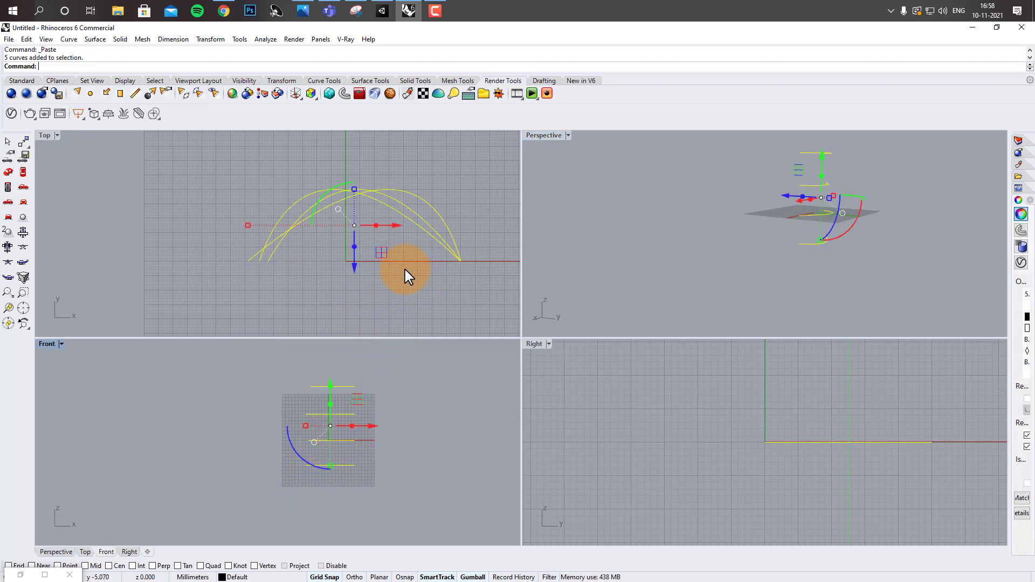
text(Rotate)
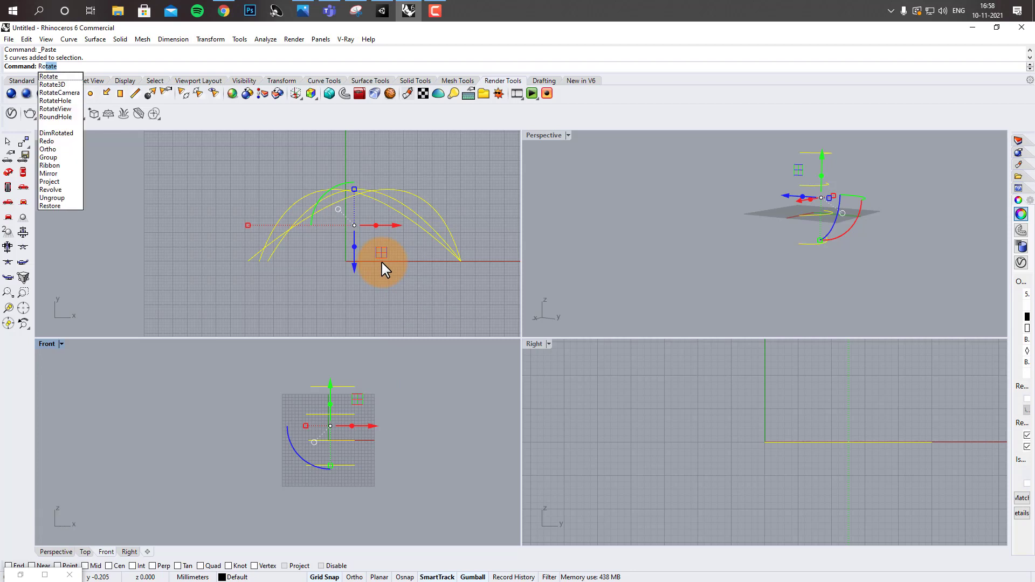
key(Return)
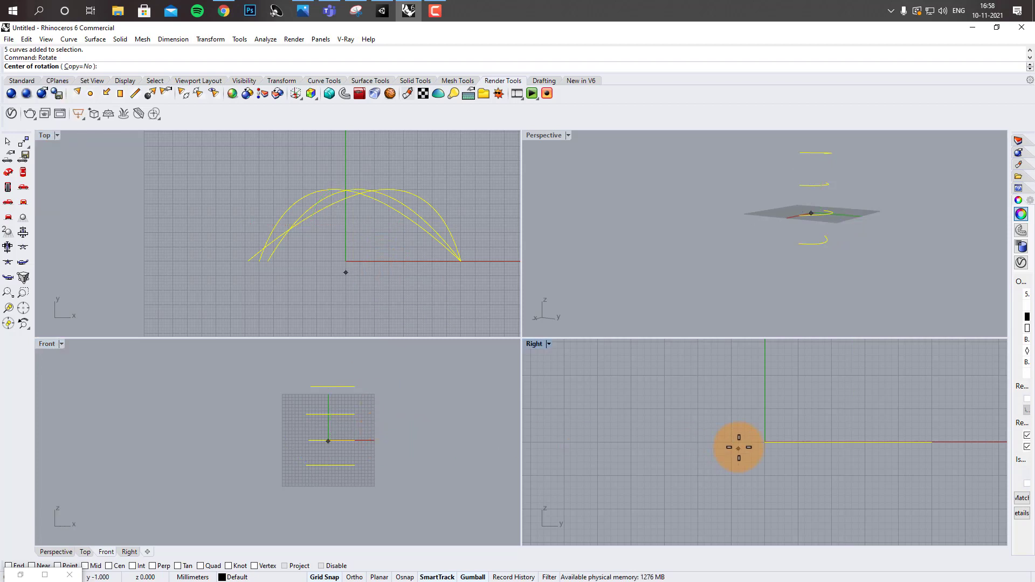
click(764, 442)
click(838, 440)
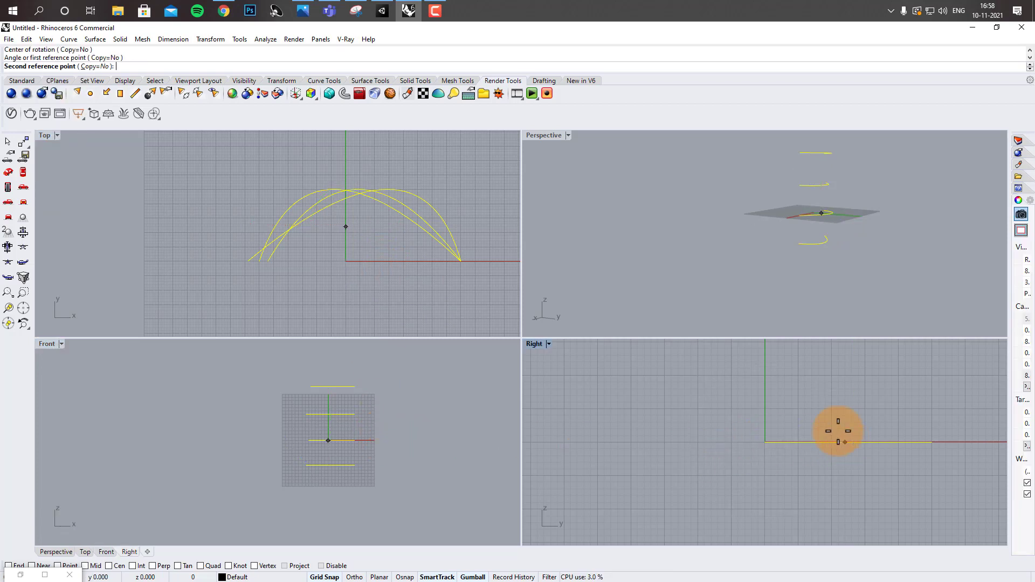
click(768, 394)
click(745, 299)
Step: Maximize the Perspective view of the arches and open Grasshopper, narrowing its window to leave the curves in view
scroll(737, 244, up, 6)
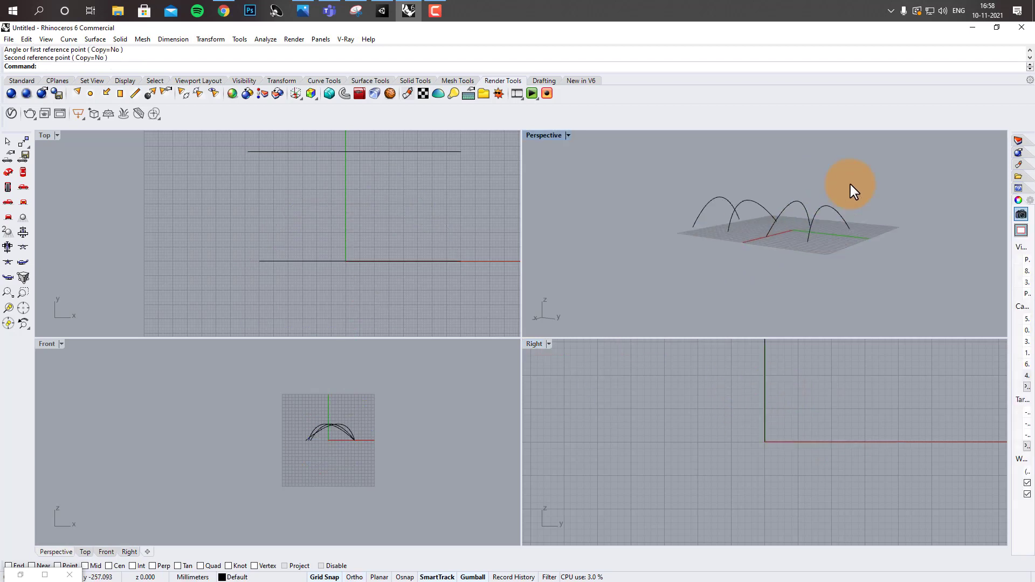
scroll(766, 228, down, 5)
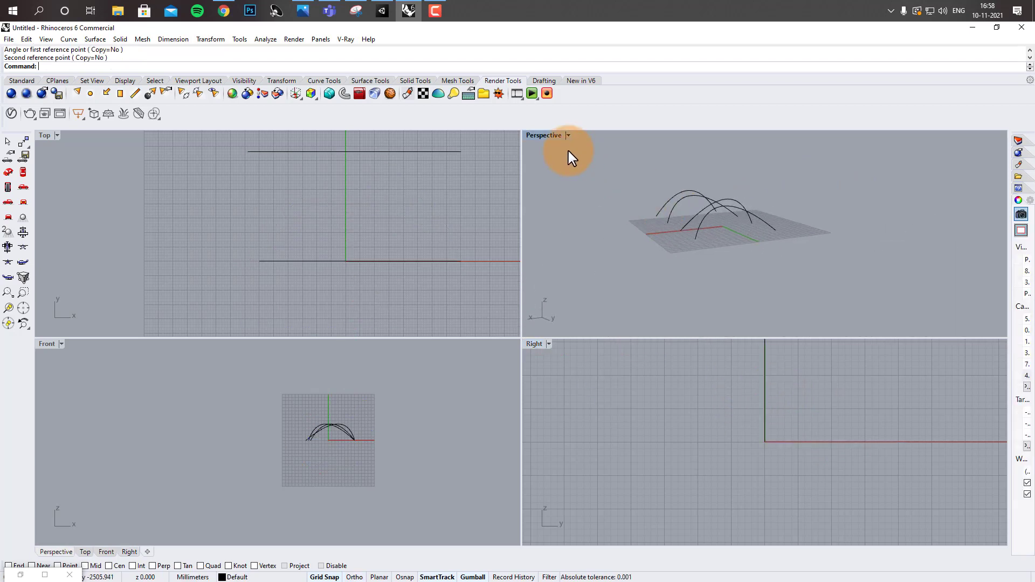
double_click(533, 135)
scroll(824, 298, up, 5)
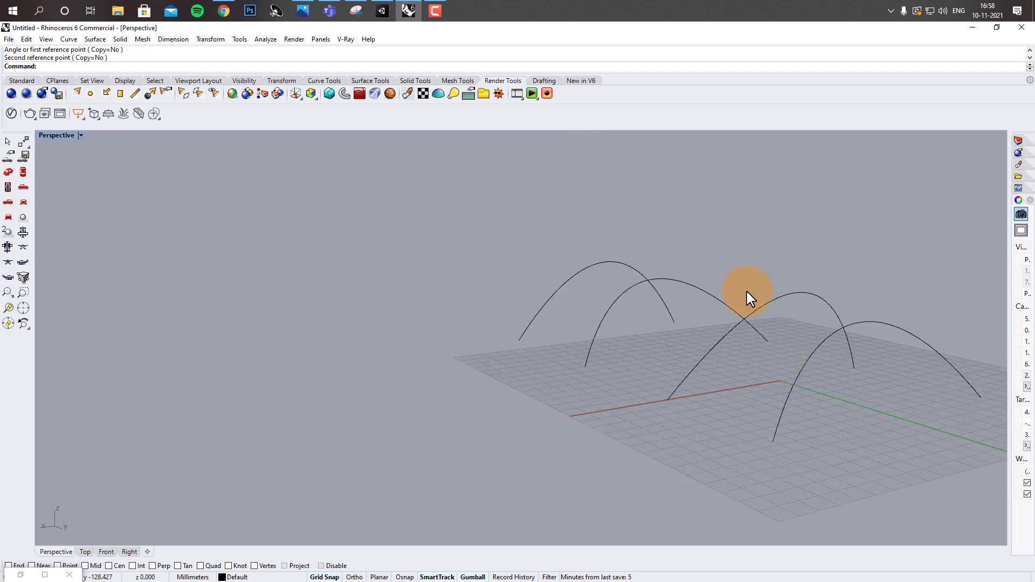
text(Grasshopper)
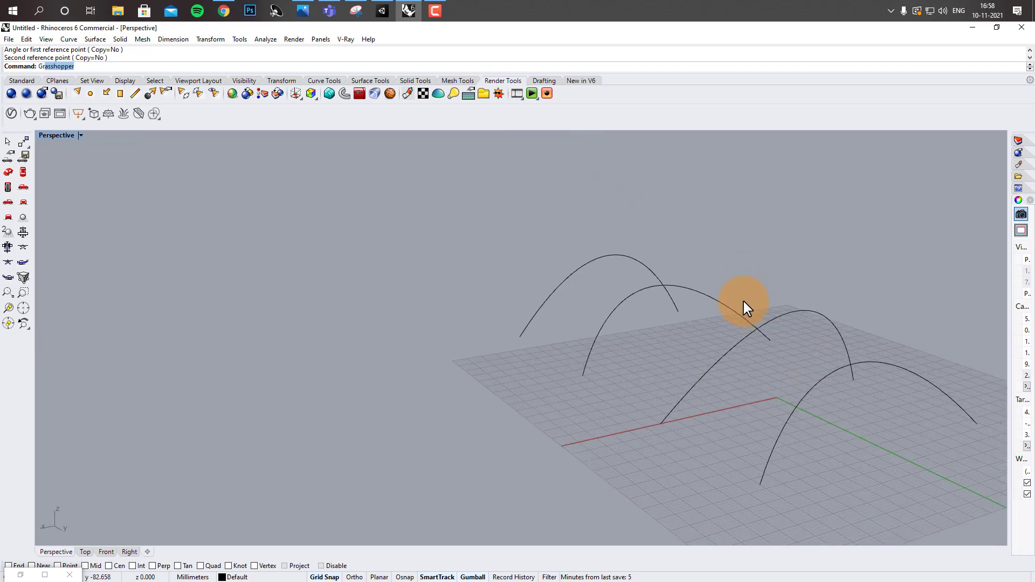
key(Return)
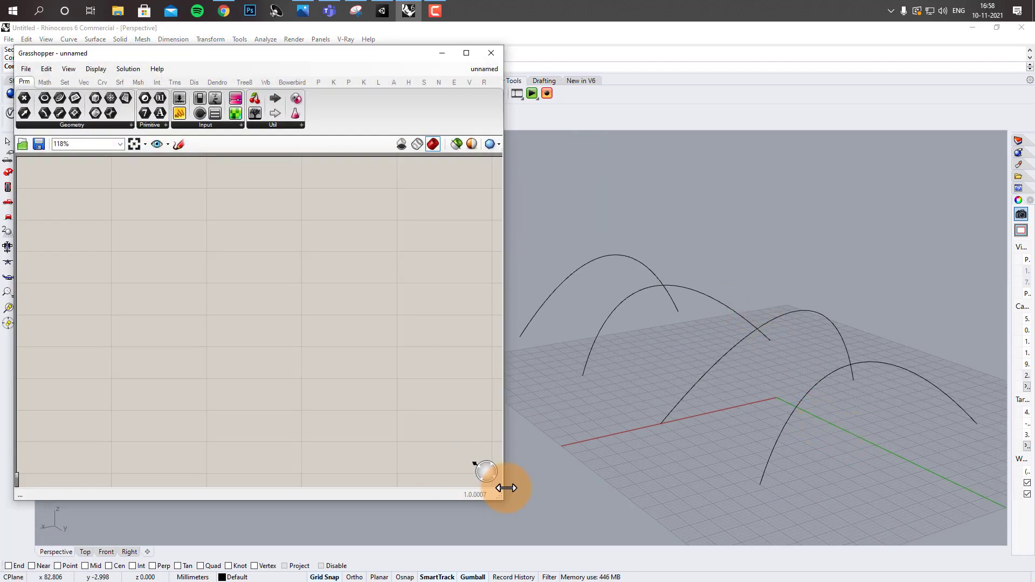
drag(505, 488, 460, 488)
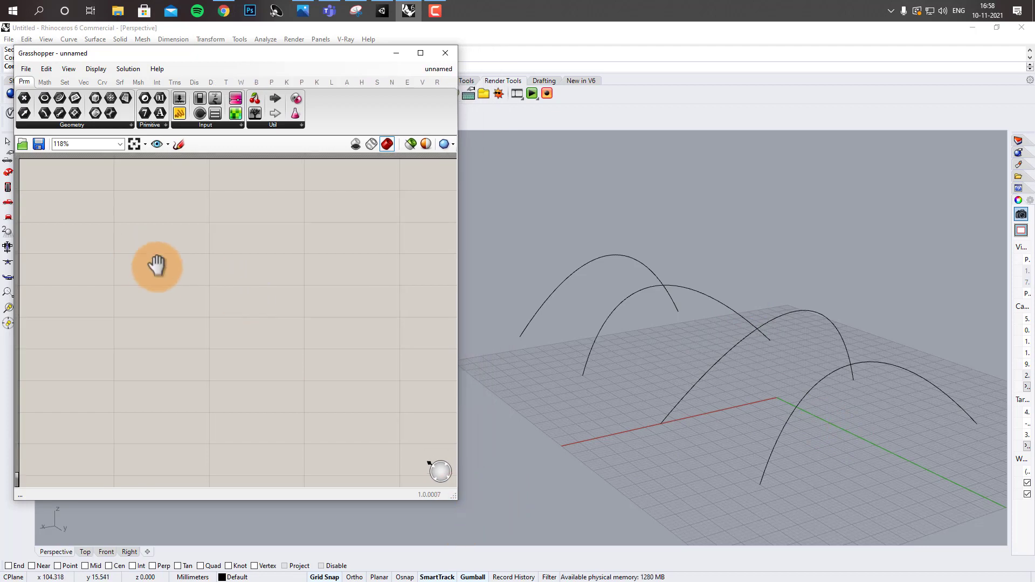
Step: Add a Curve parameter near the upper-left corner of the empty Grasshopper canvas
right_drag(157, 266, 208, 289)
scroll(95, 197, up, 2)
double_click(132, 223)
text(crv)
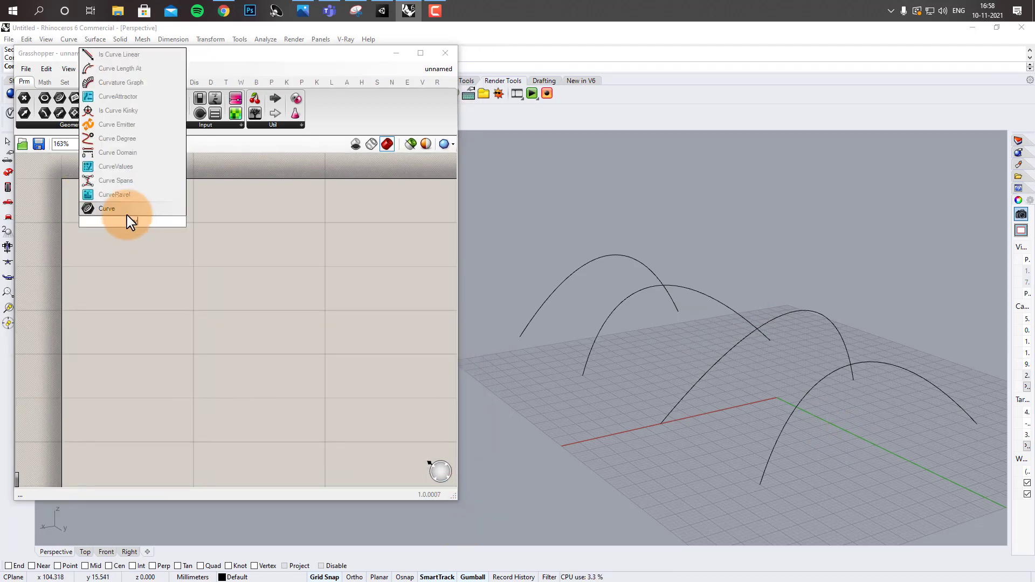
click(108, 209)
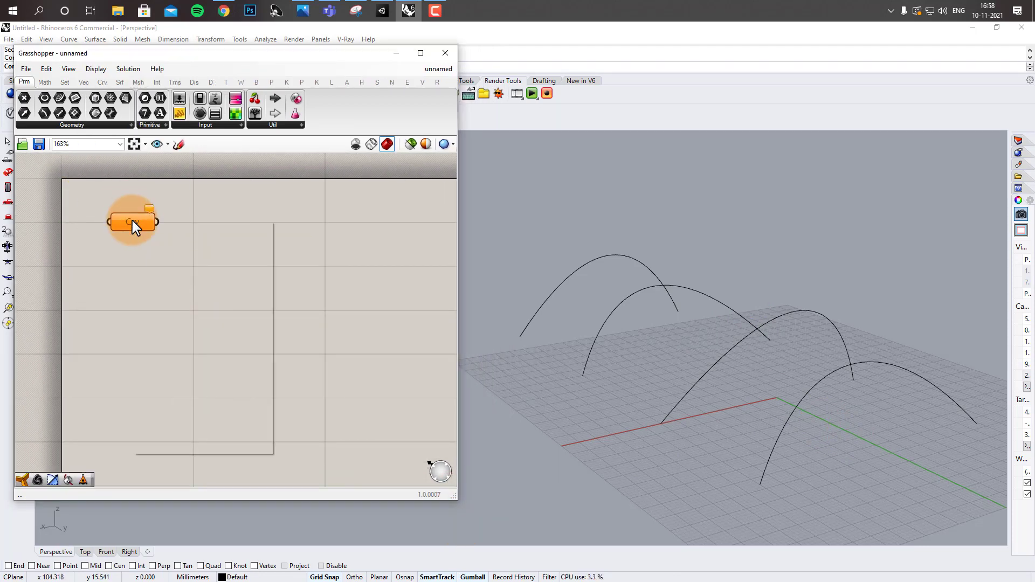
Step: Reference all four arch curves, in order from the farthest to the nearest, in the Curve parameter
right_click(132, 221)
click(178, 359)
click(588, 262)
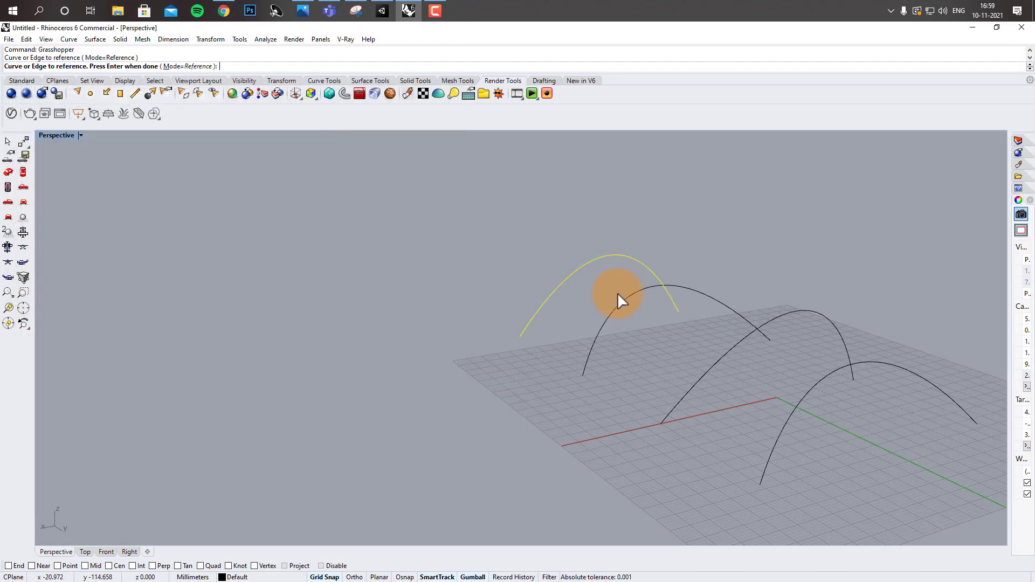
click(627, 301)
click(722, 379)
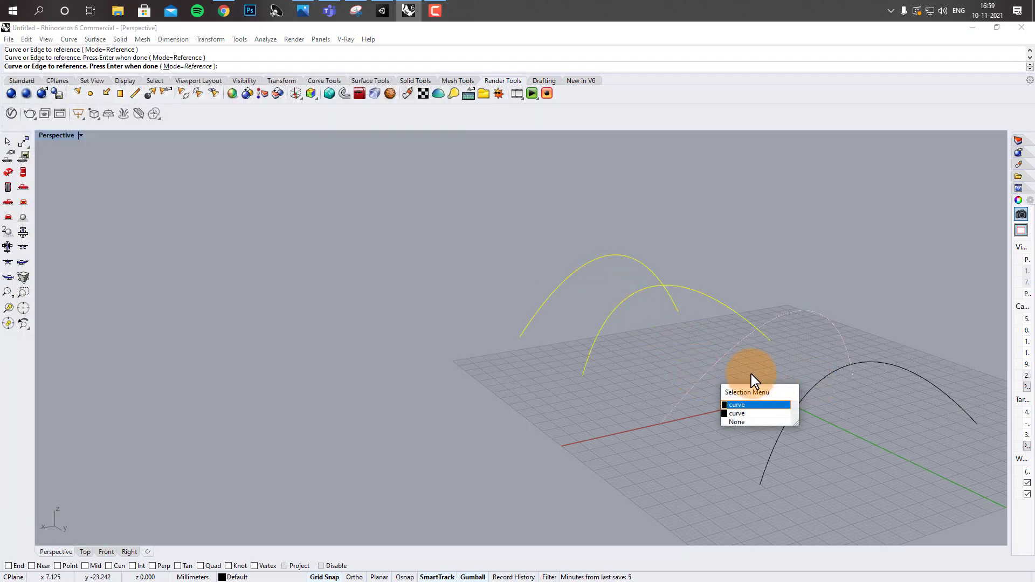
click(752, 405)
click(800, 396)
key(Return)
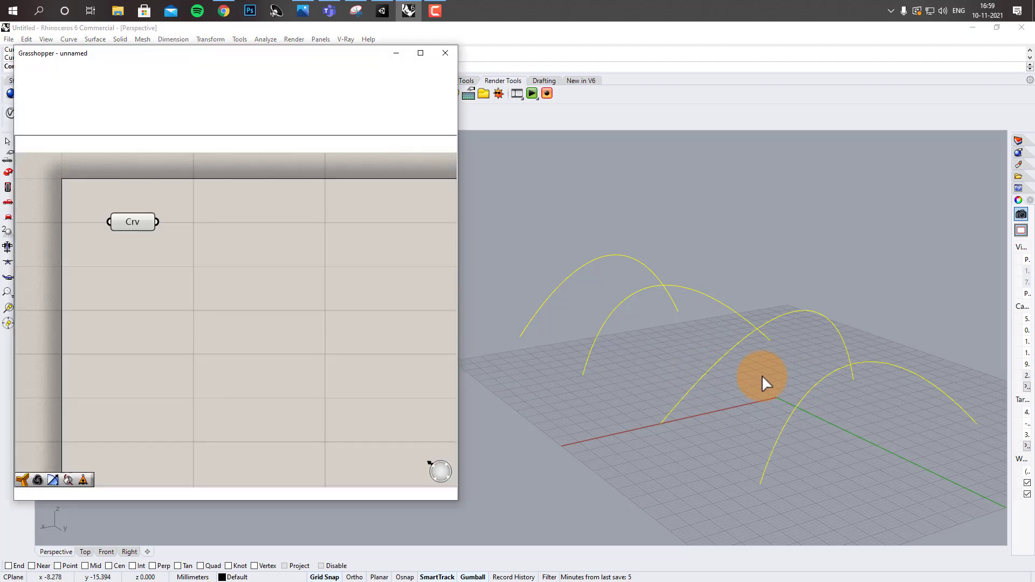
Step: Add a Loft component and connect the Curve parameter to its C input
double_click(214, 231)
text(lo)
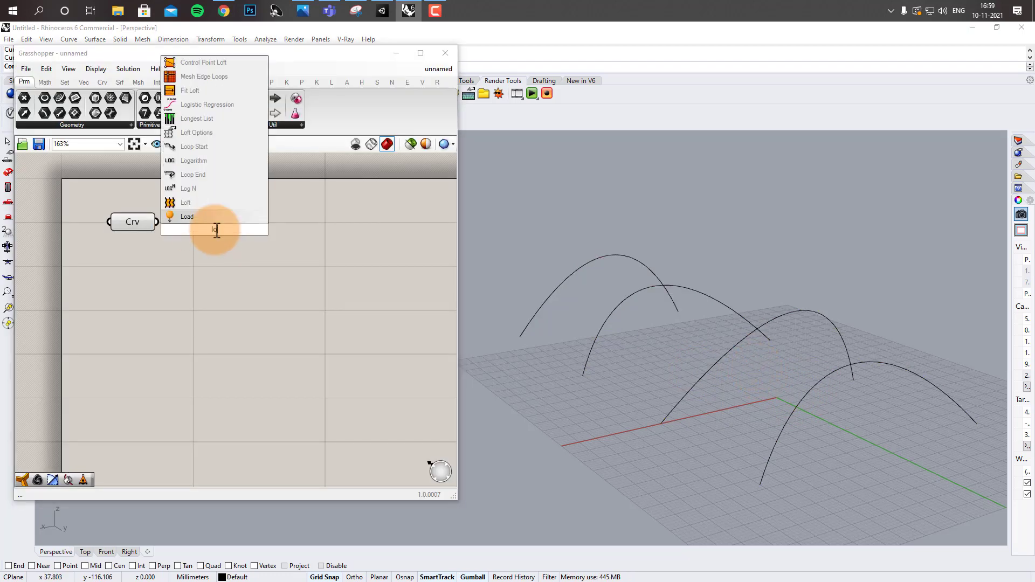
click(197, 203)
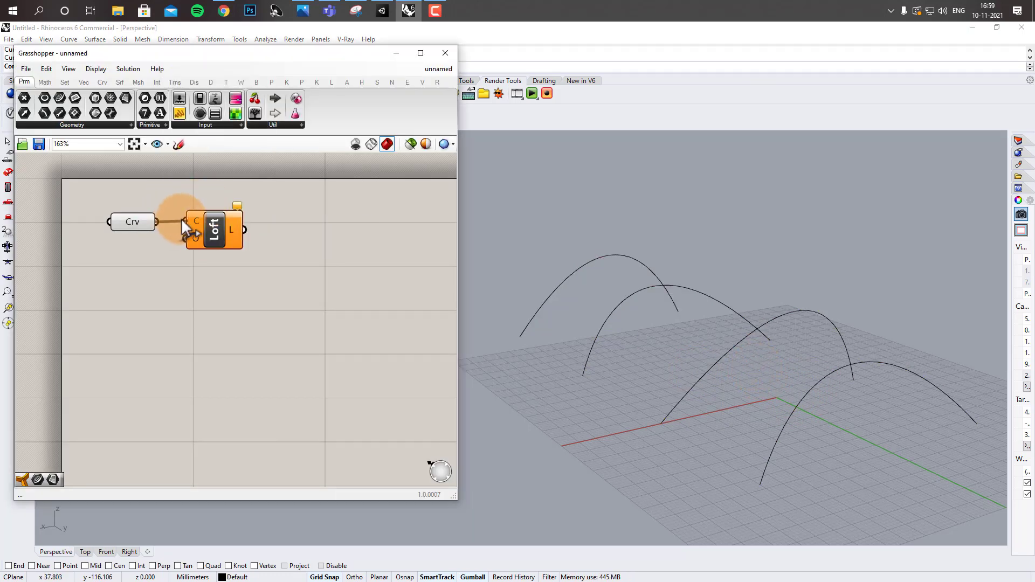
drag(181, 218, 185, 221)
Step: Add a Surface parameter beside the Loft component and connect the Loft output to it
double_click(321, 241)
text(srf)
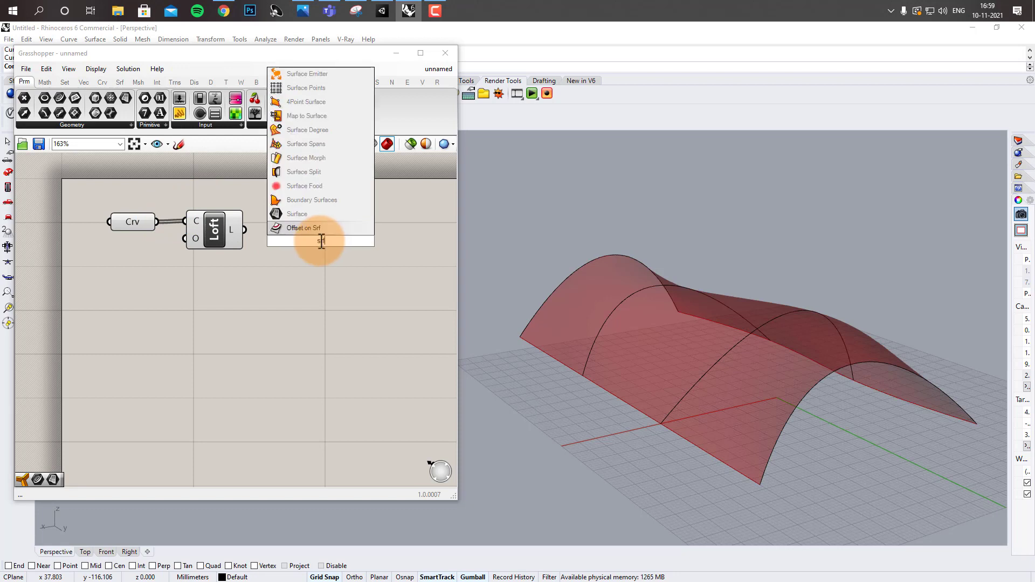
click(286, 214)
drag(245, 229, 302, 231)
Step: Turn off the preview of the Curve parameter and the Loft component
drag(245, 189, 150, 284)
middle_click(151, 285)
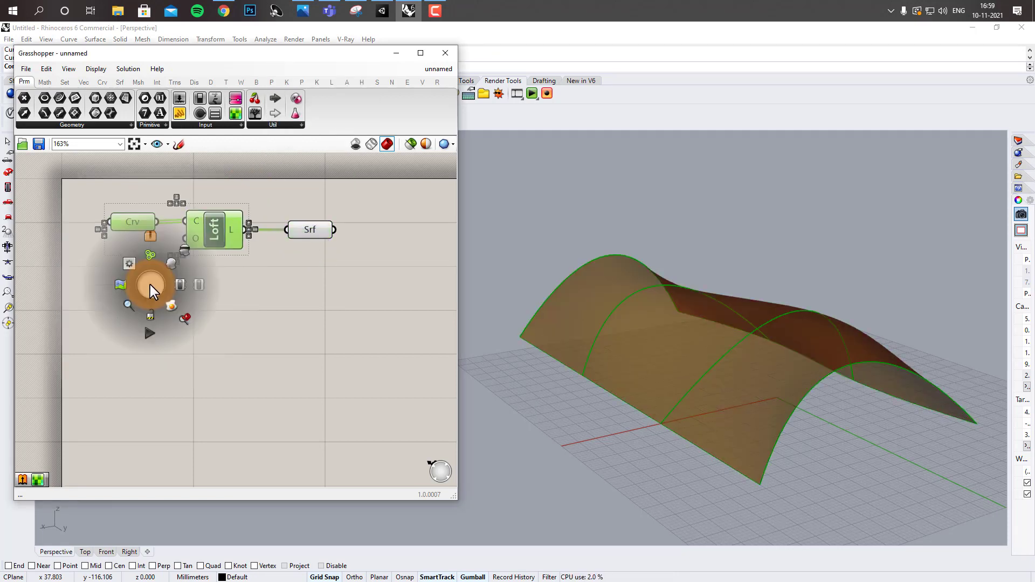
click(186, 248)
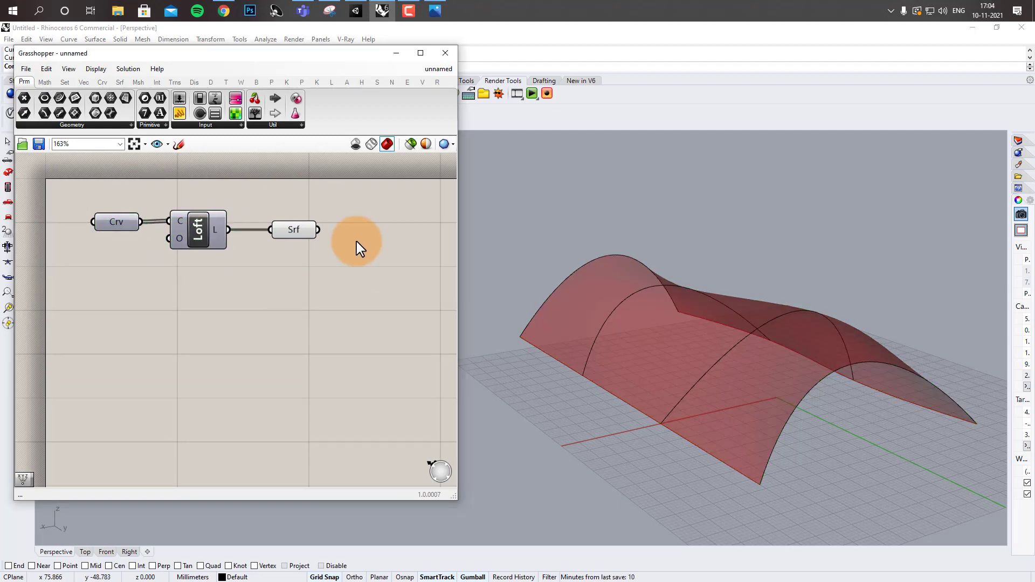
Step: Add an Iso Curve component, connect the Surface parameter to its S input, and place it slightly lower
double_click(356, 241)
text(iso)
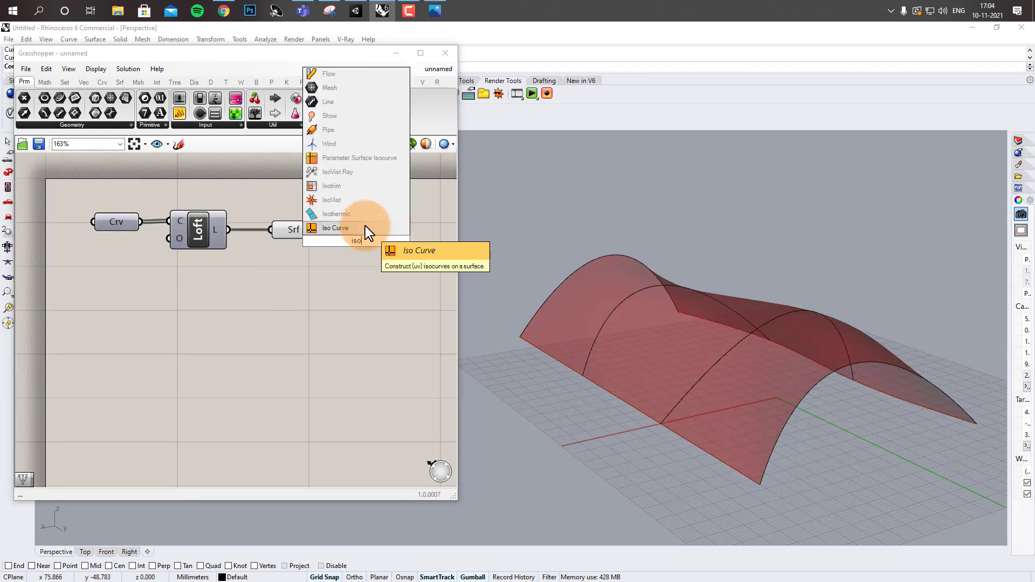
click(335, 227)
scroll(356, 230, up, 1)
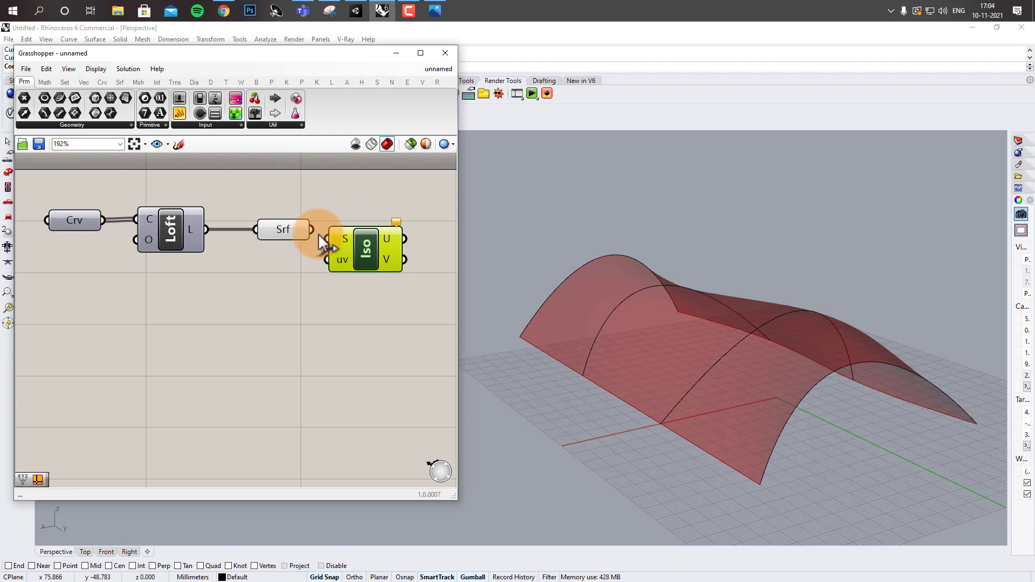
drag(318, 234, 326, 239)
drag(359, 244, 370, 261)
click(367, 214)
right_drag(389, 246, 378, 246)
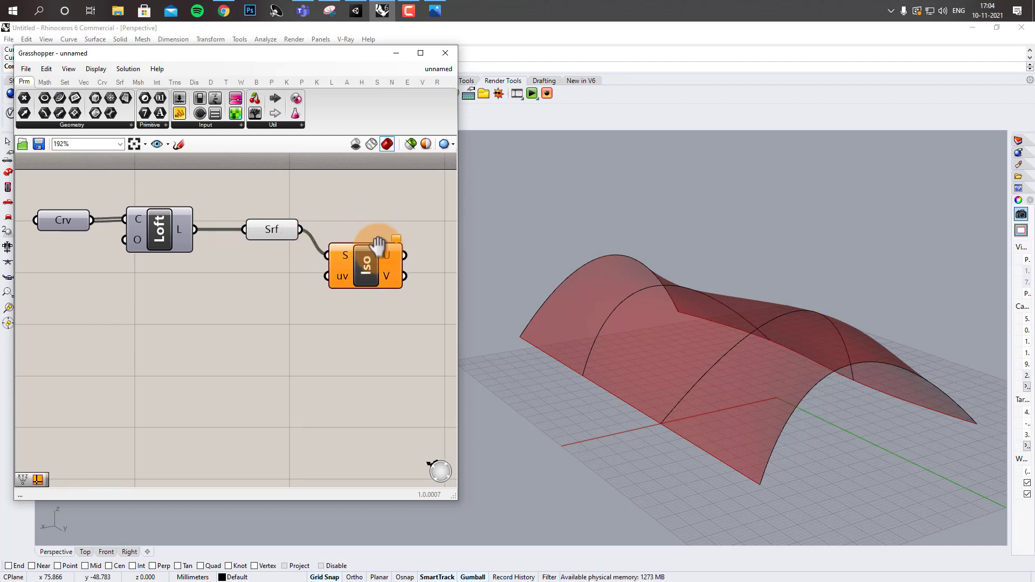
Step: Add a Construct Point component below the surface components and connect its Pt output to the Iso Curve's uv input
right_drag(250, 307, 270, 305)
double_click(270, 305)
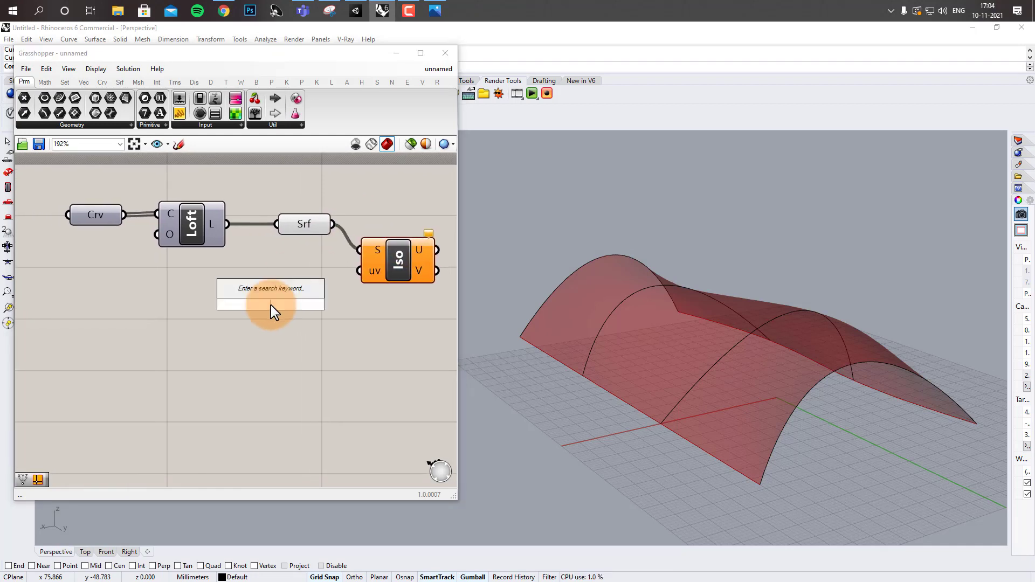
text(constru)
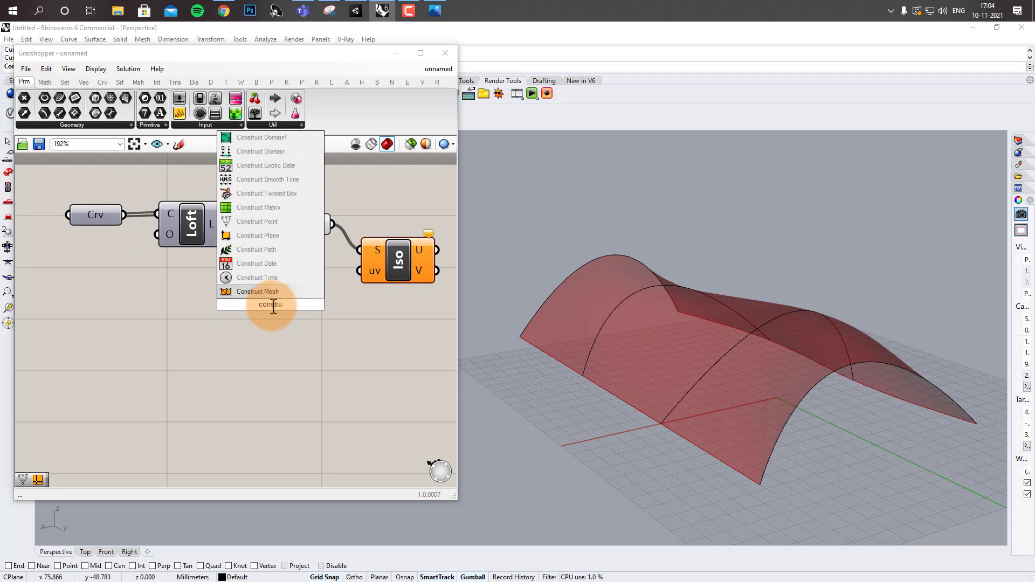
click(288, 221)
drag(307, 304, 323, 372)
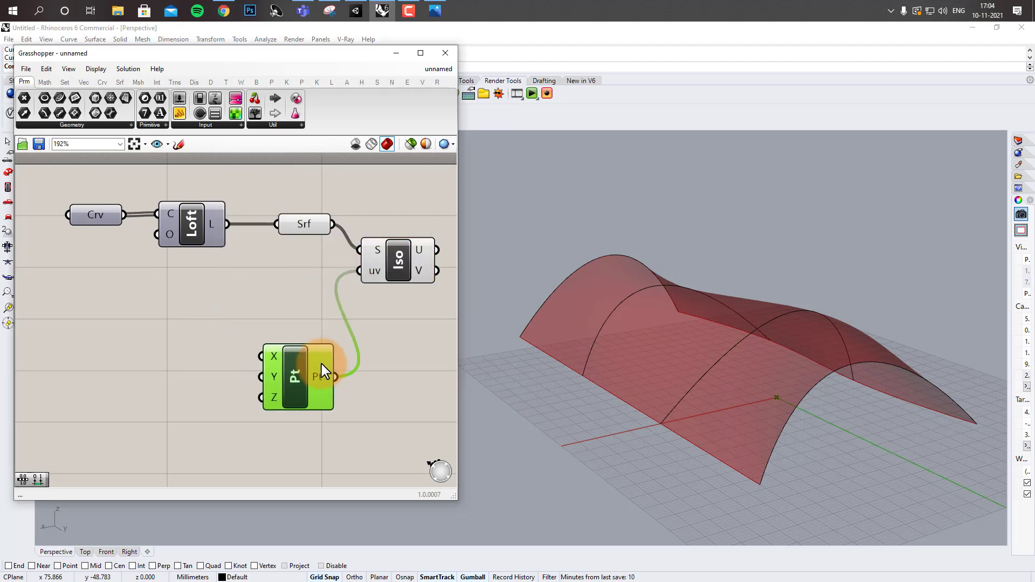
right_click(286, 307)
click(238, 298)
Step: Add a Range component and connect its R output to the X input of Construct Point
right_drag(227, 339, 286, 326)
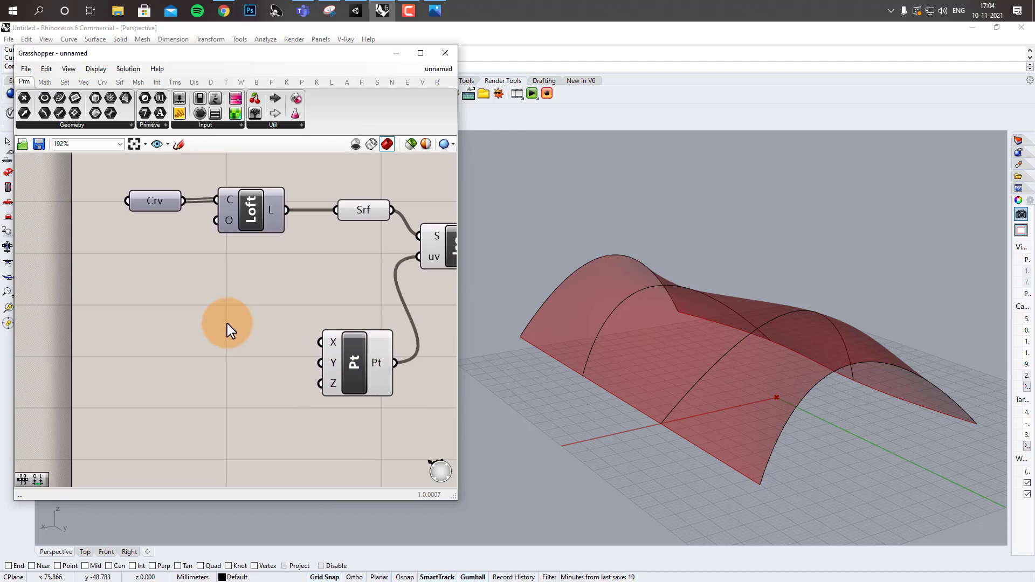
right_click(213, 332)
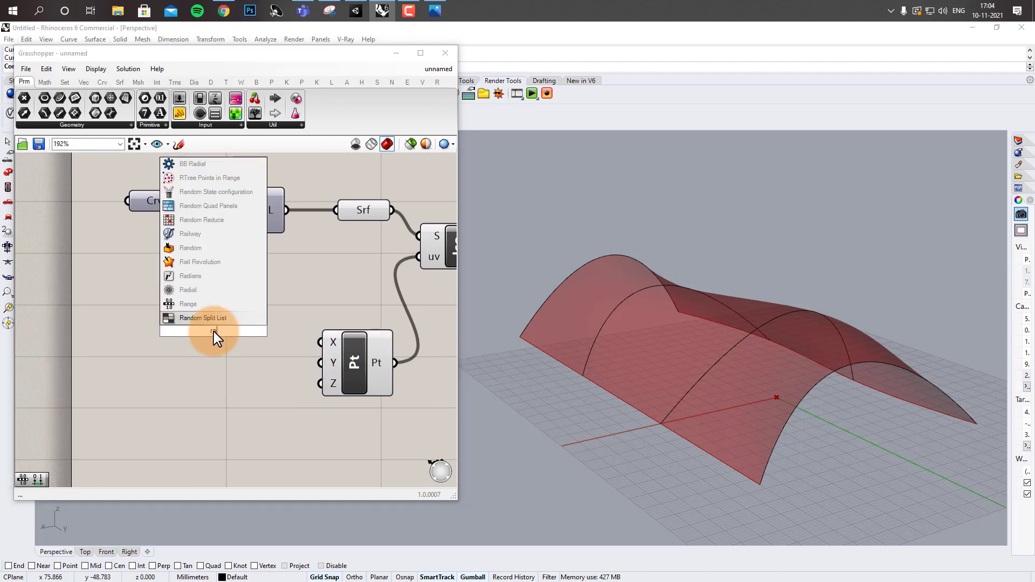
click(213, 322)
drag(247, 326, 320, 341)
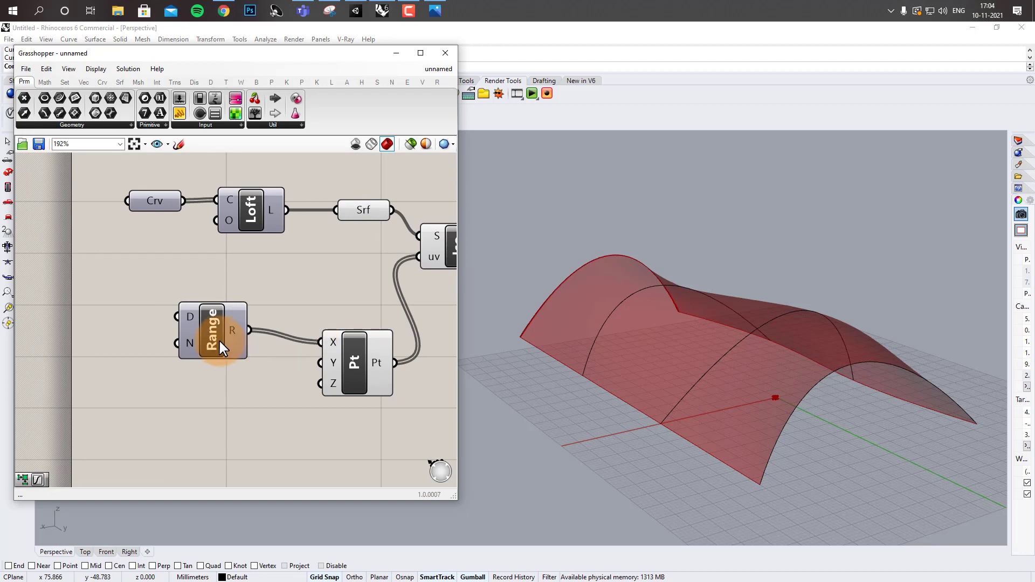
Step: Duplicate the Range component, place the copy below the first, and connect it to the Y input of Construct Point
drag(219, 339, 320, 362)
key(ctrl+c)
key(ctrl+v)
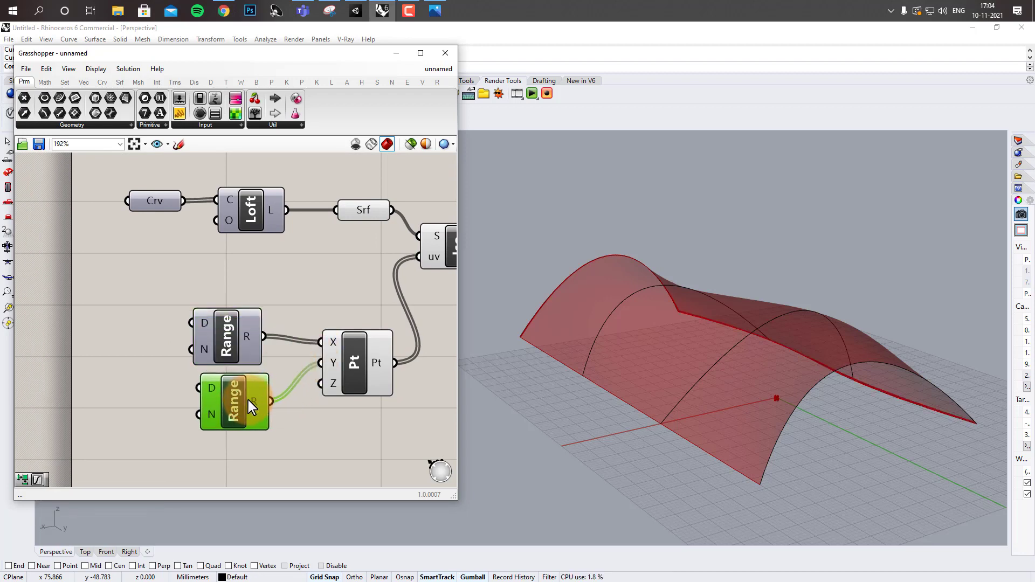
drag(248, 400, 232, 413)
click(206, 281)
Step: Add a number slider set to 40 and connect it to the N input of the upper Range
right_drag(165, 307, 232, 287)
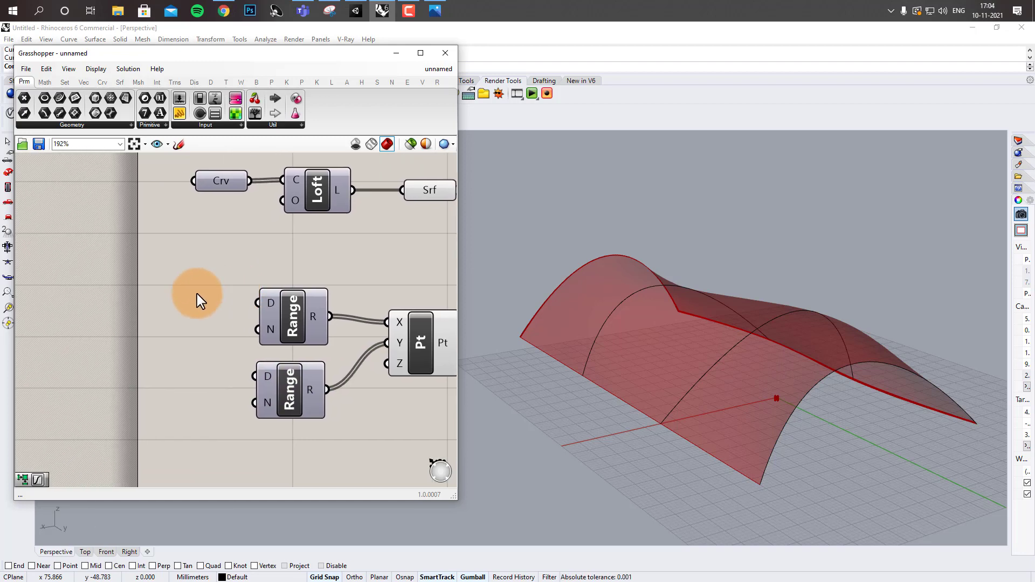
double_click(86, 324)
text(40)
key(Return)
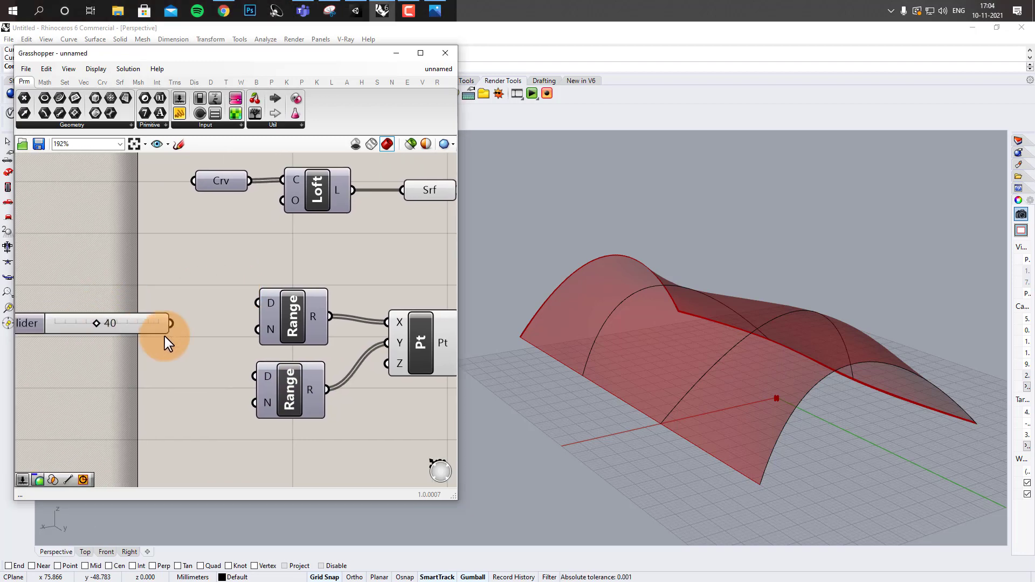
mouse_move(170, 328)
mouse_down()
mouse_move(256, 329)
mouse_move(162, 331)
mouse_move(189, 330)
mouse_up()
right_drag(202, 293, 201, 282)
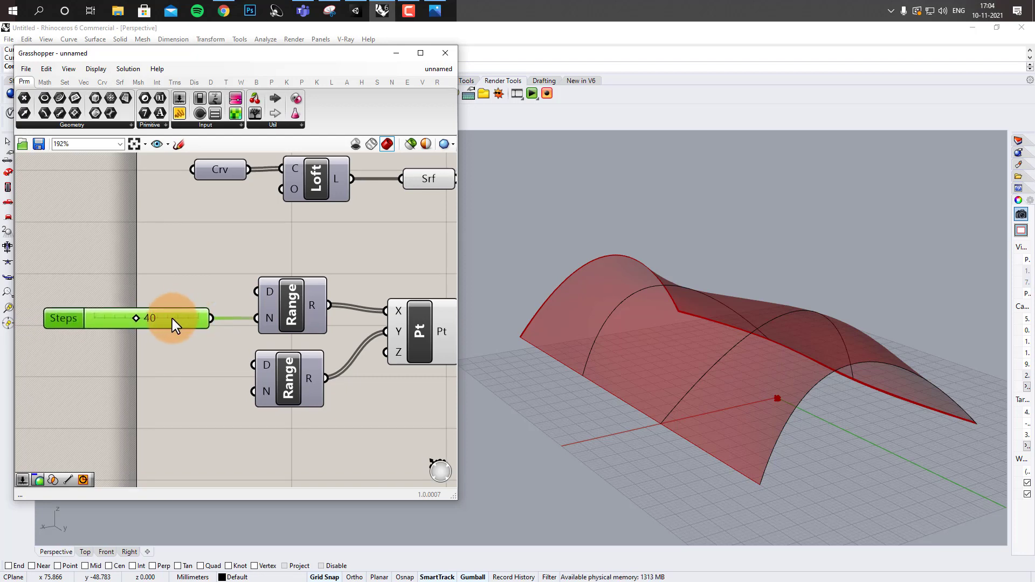
Step: Add a number slider set to 6 and connect it to the N input of the lower Range
double_click(131, 381)
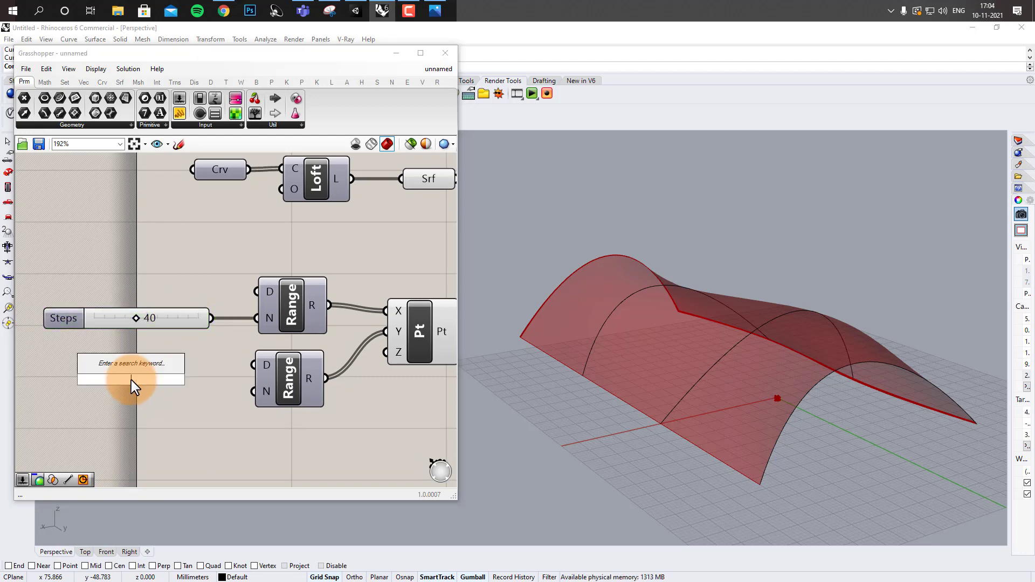
text(6)
key(Return)
drag(198, 384, 252, 392)
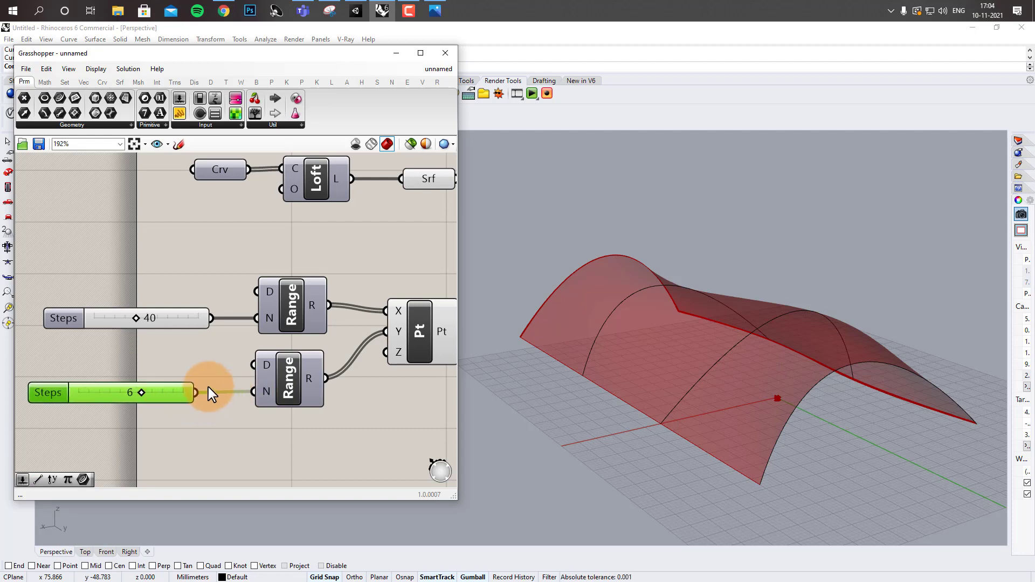
Step: Add a Curve parameter to the right of the Iso Curve component and connect the U output to it
scroll(205, 353, down, 2)
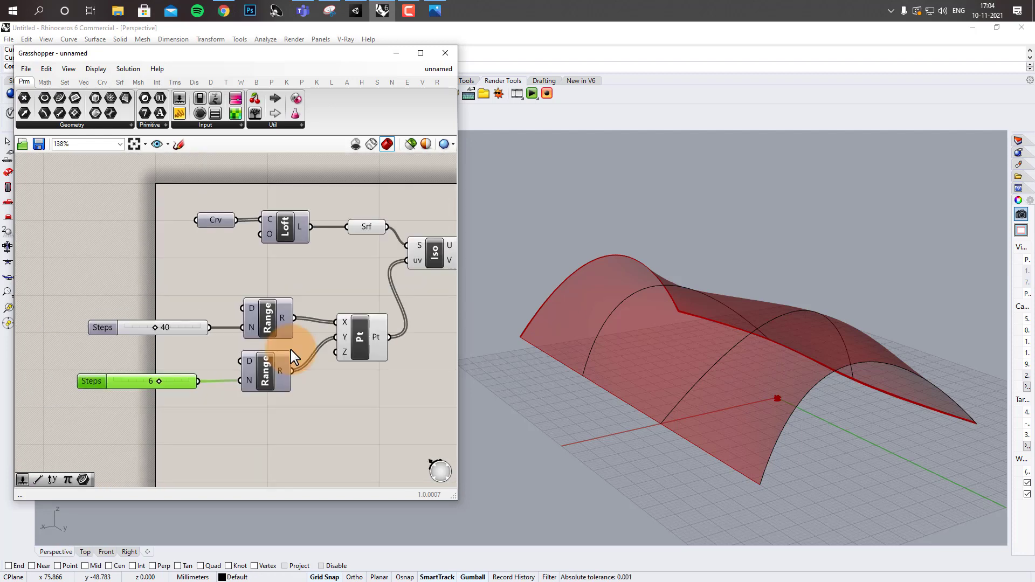
right_drag(354, 341, 295, 331)
scroll(295, 331, up, 2)
right_drag(373, 293, 289, 314)
right_drag(301, 281, 177, 328)
double_click(299, 265)
text(curve)
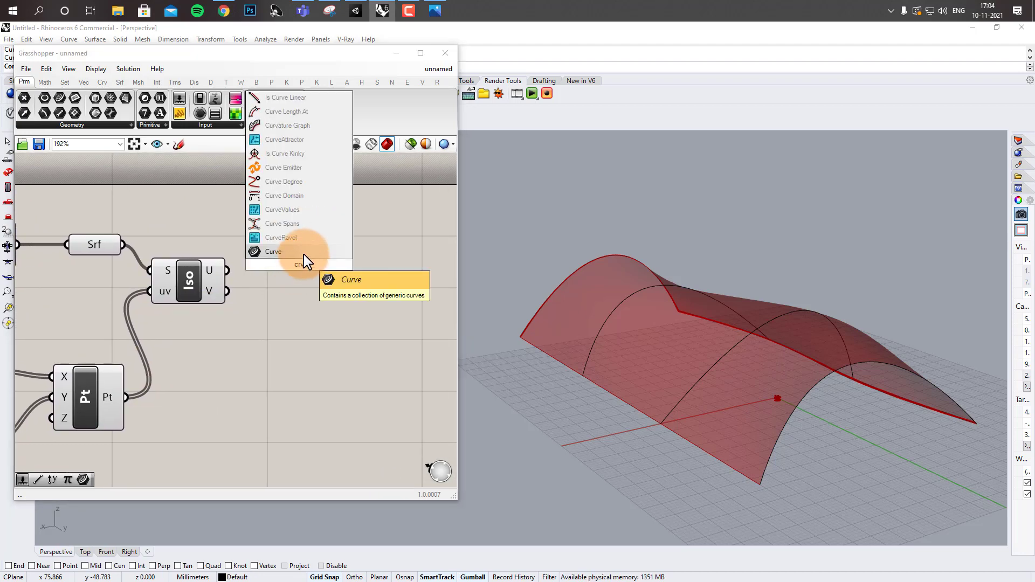
click(303, 254)
drag(227, 270, 344, 297)
Step: Duplicate that Curve parameter, connect the Iso Curve's V output to the copy, and space the two parameters apart
key(ctrl+c)
key(ctrl+v)
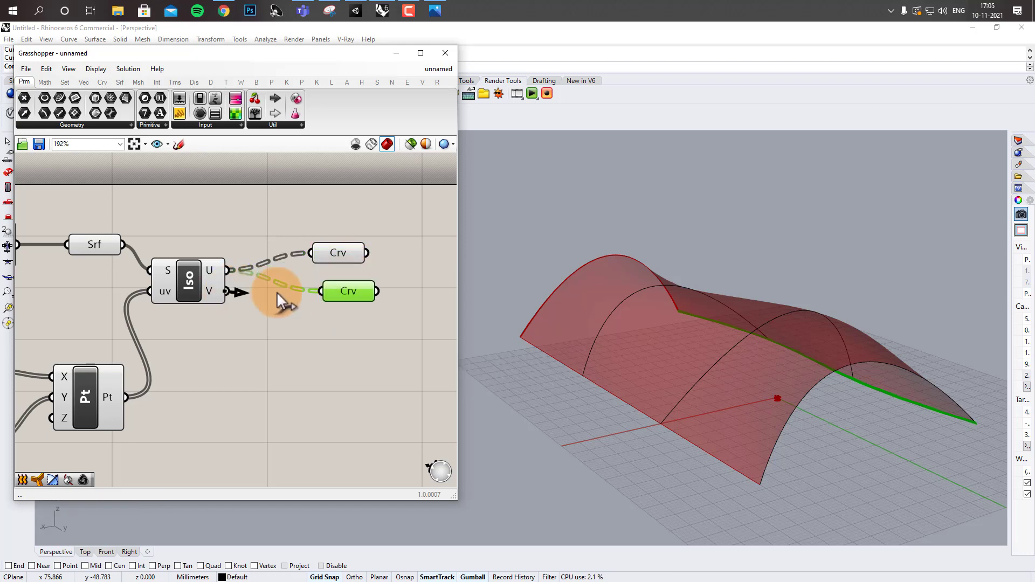
drag(277, 293, 320, 291)
drag(335, 253, 352, 246)
click(378, 218)
right_drag(393, 225, 314, 276)
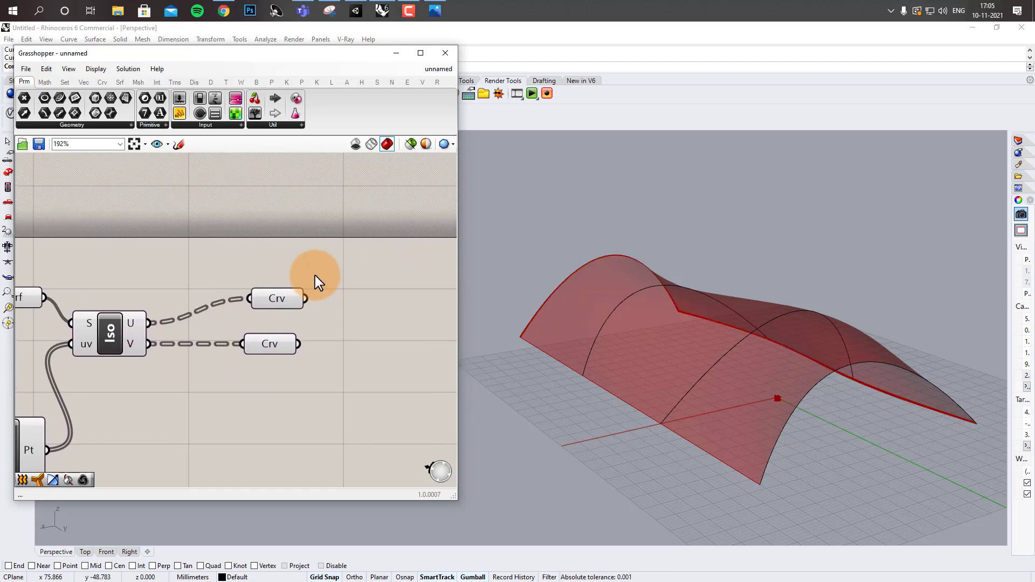
Step: Reparameterize the S surface input of the Iso Curve component
scroll(315, 276, down, 2)
right_drag(236, 305, 337, 254)
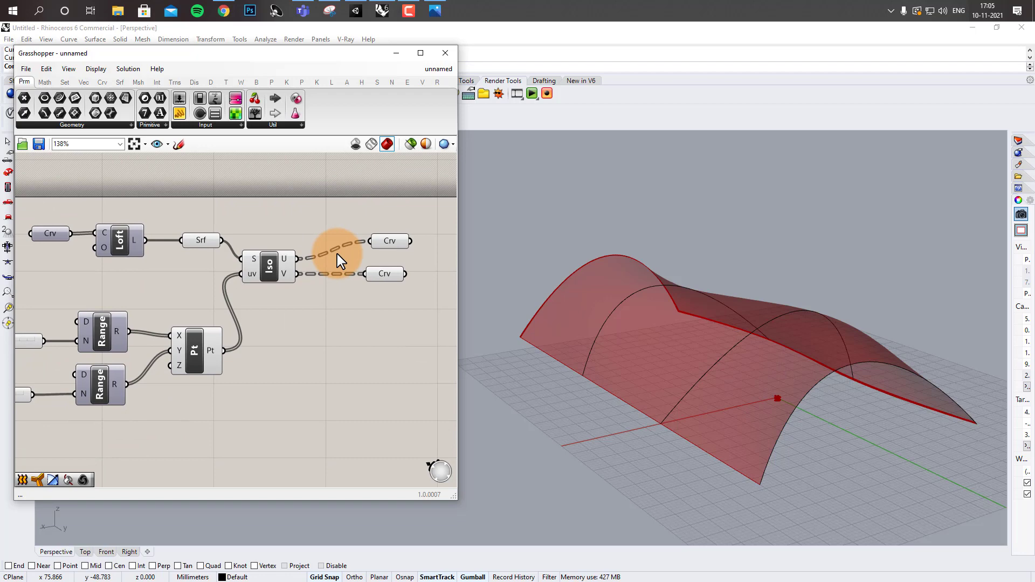
scroll(248, 261, up, 2)
scroll(248, 260, up, 2)
right_click(253, 260)
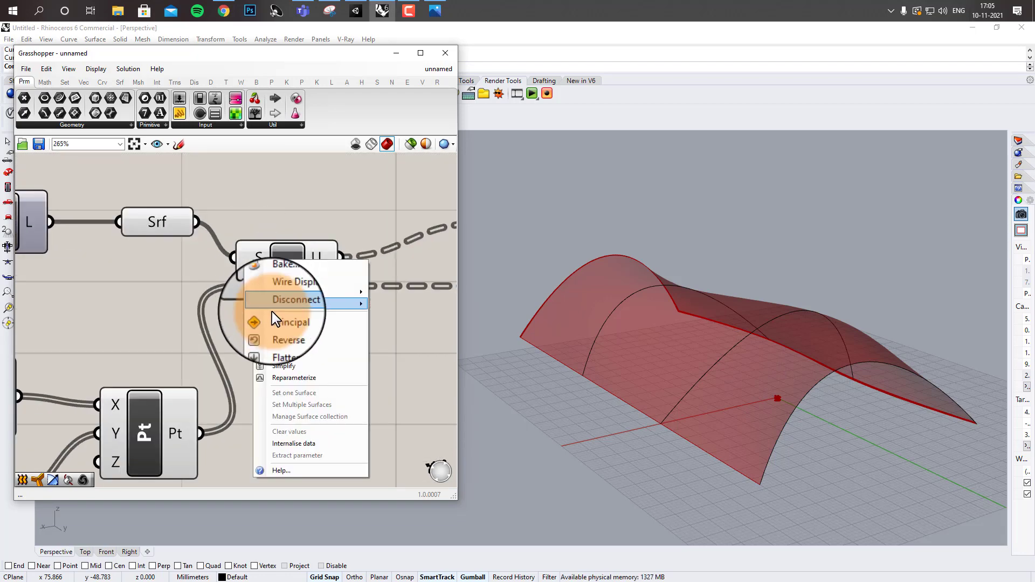
click(274, 377)
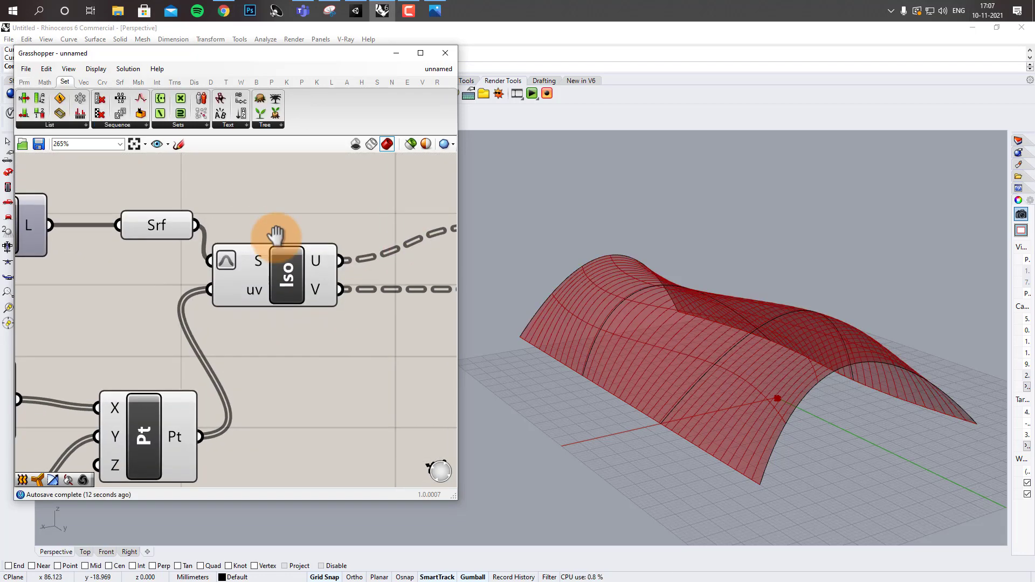
Step: Add an Extrude component above the two Curve parameters and connect the U Curve parameter to its B input
scroll(318, 252, down, 3)
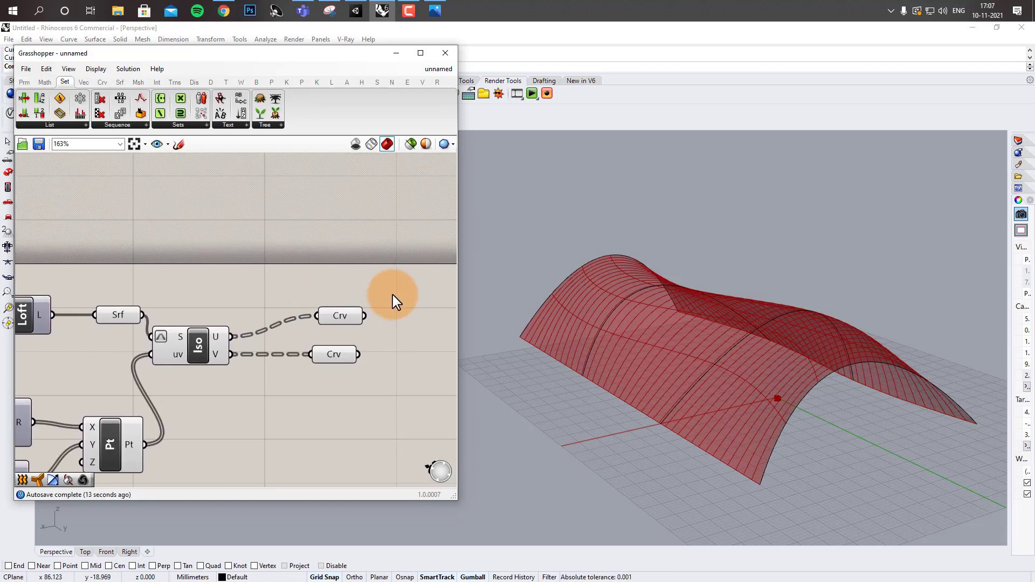
right_drag(392, 295, 227, 292)
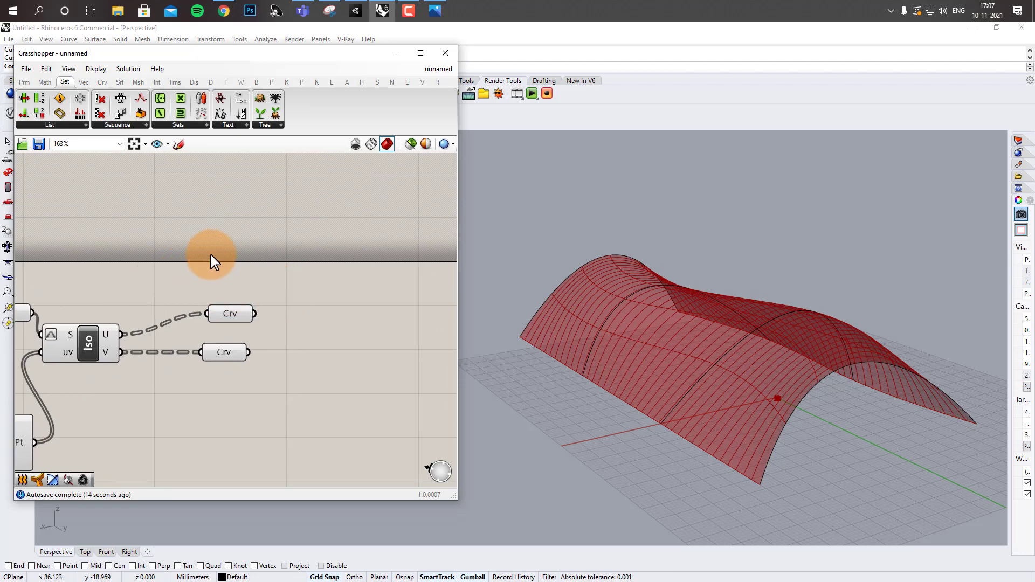
double_click(274, 264)
text(extrude)
click(279, 258)
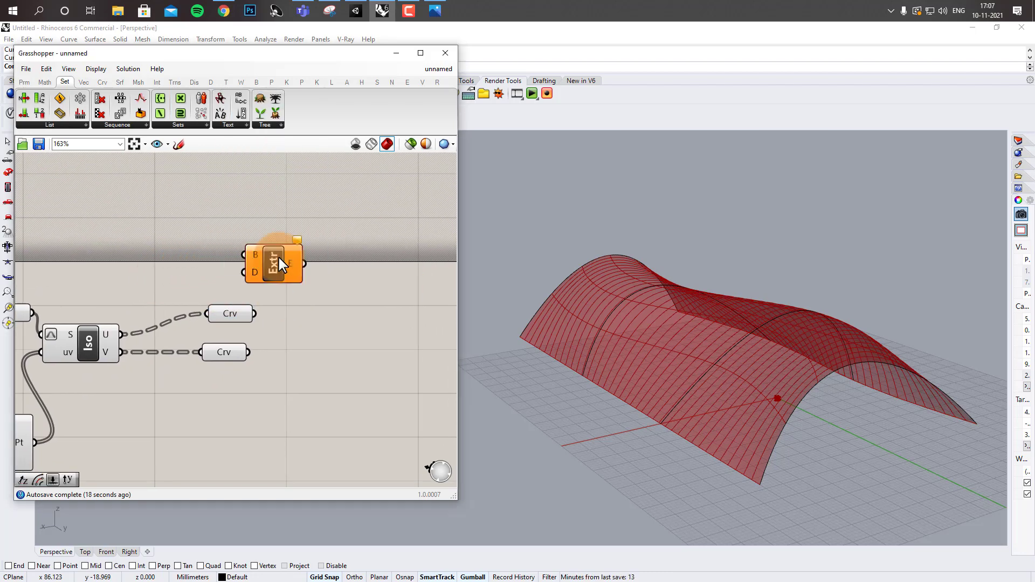
scroll(267, 304, up, 2)
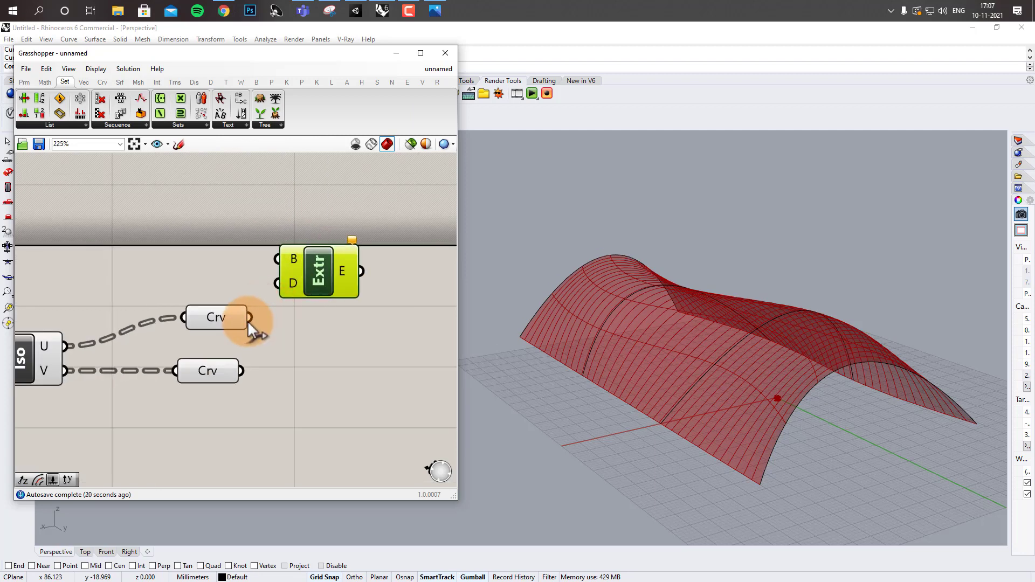
drag(249, 319, 322, 260)
click(256, 240)
Step: Add a Unit Z component and connect its V output to the Extrude component's D input
right_drag(255, 240, 298, 251)
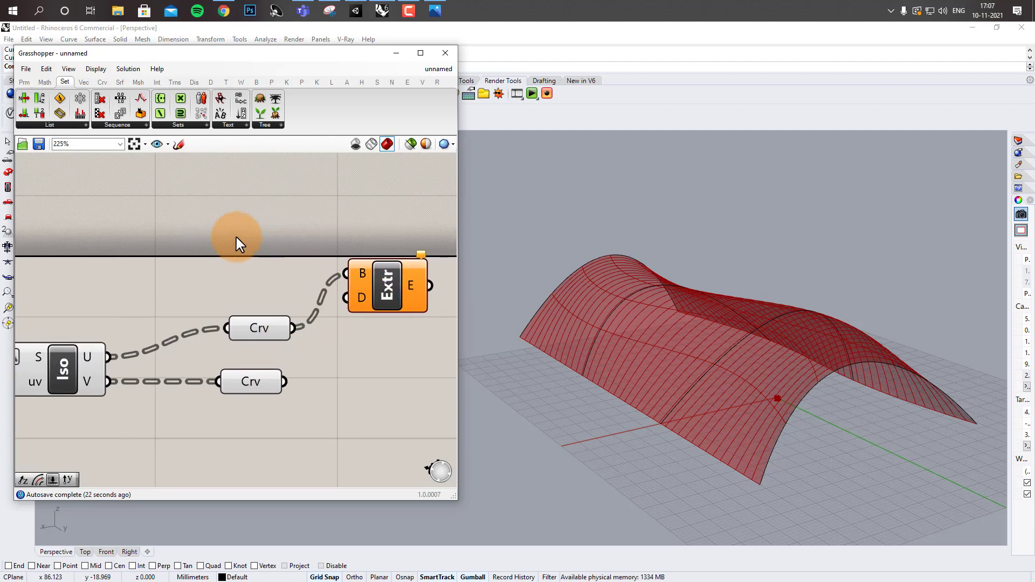
double_click(236, 237)
text(z)
key(Return)
drag(277, 237, 334, 294)
Step: Add an Explode Tree component before Unit Z and connect its first output to Unit Z's F input
right_drag(221, 223, 337, 243)
double_click(183, 247)
text(ex)
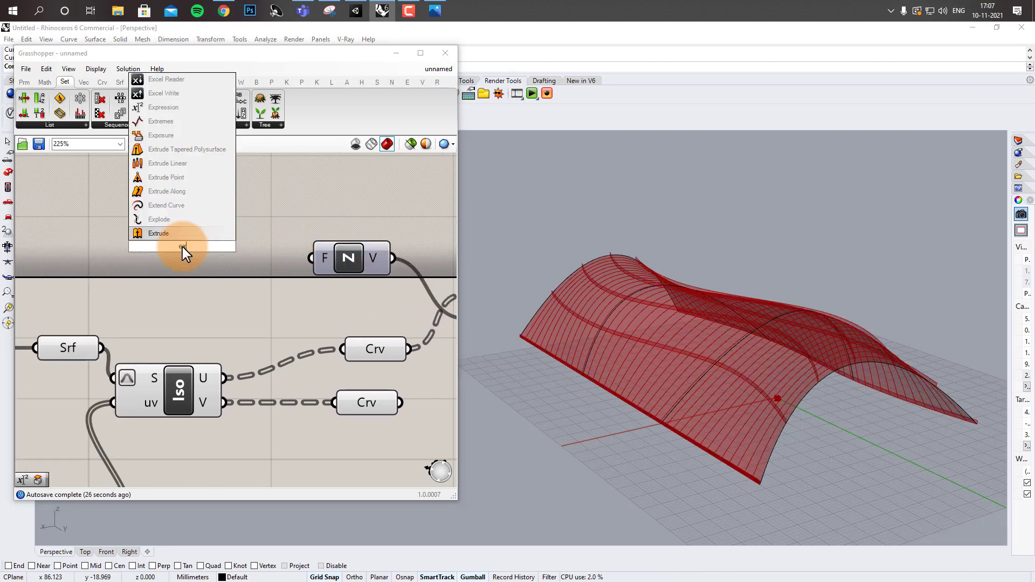
text(plod)
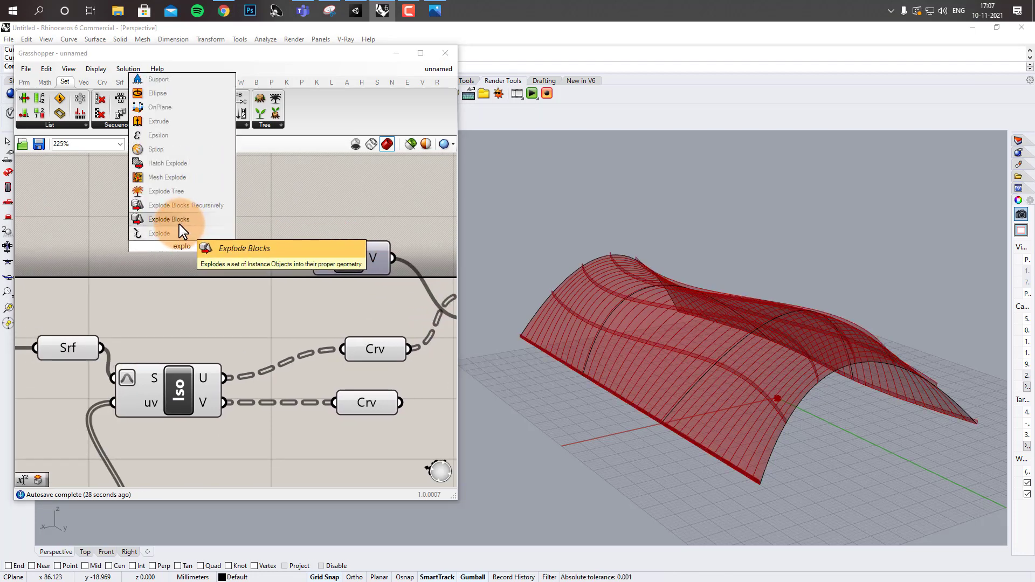
click(206, 191)
drag(226, 228, 313, 258)
drag(188, 245, 213, 261)
Step: Add a number slider ranging from -2.0 to 2.0, set it to -1.0, and connect it to Explode Tree's D input
right_drag(301, 189, 312, 187)
double_click(157, 250)
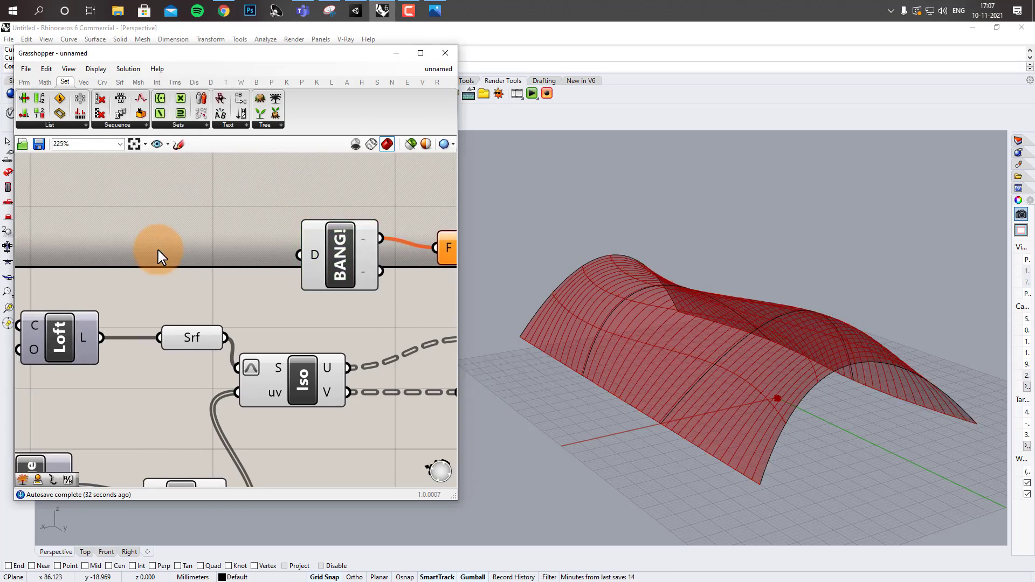
text(-2.0<2.0)
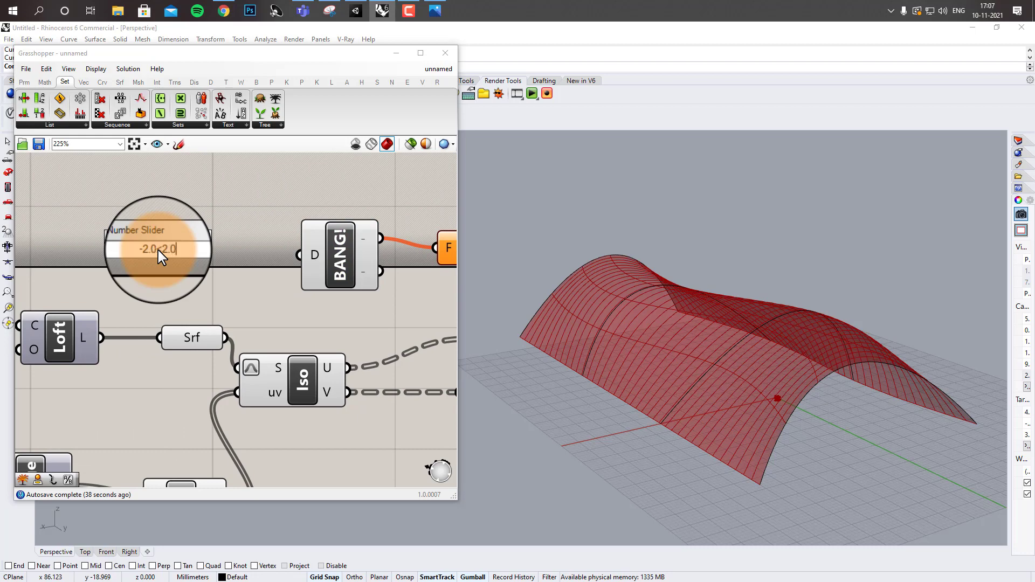
key(Return)
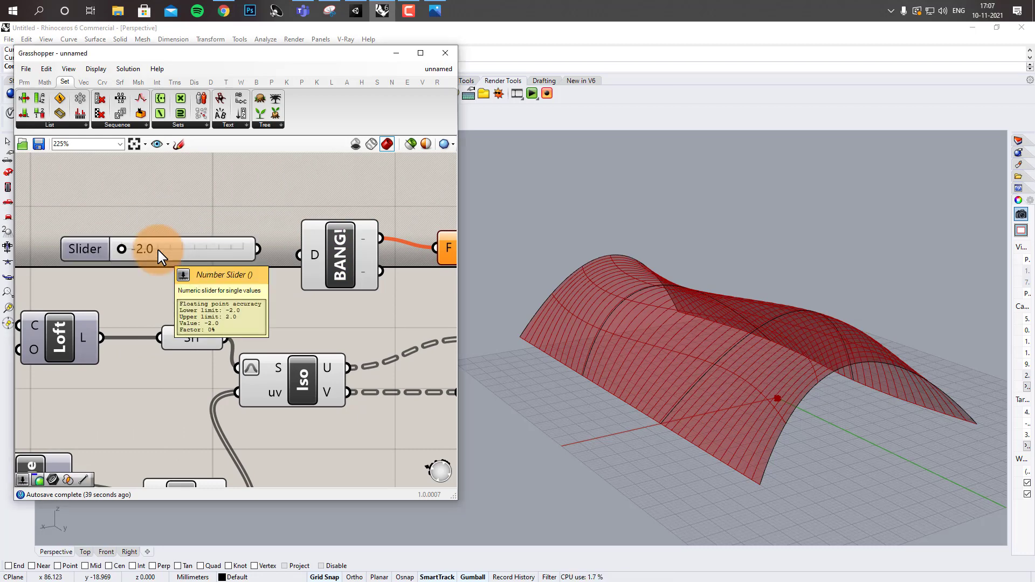
drag(121, 249, 151, 251)
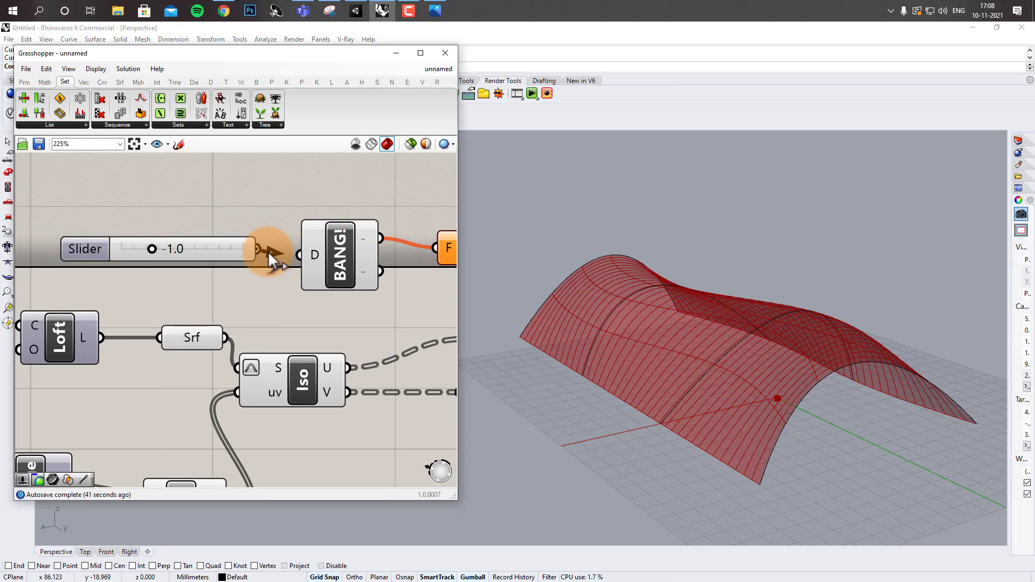
drag(258, 249, 300, 255)
click(222, 256)
scroll(251, 194, down, 3)
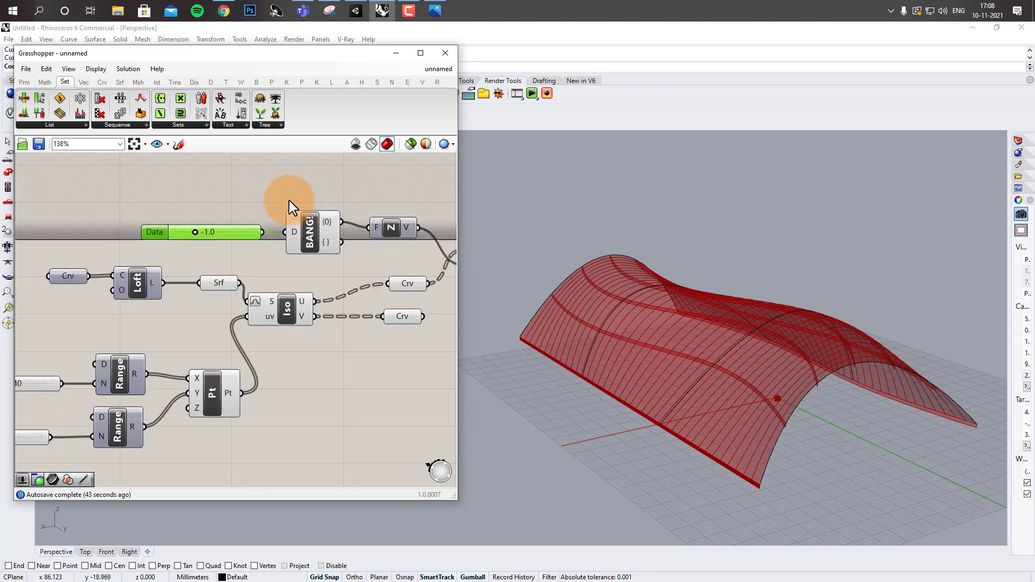
Step: Duplicate the slider, Explode Tree, Unit Z and Extrude chain and place the copy below the two Curve parameters
click(353, 191)
right_drag(356, 190, 192, 198)
right_drag(319, 256, 332, 206)
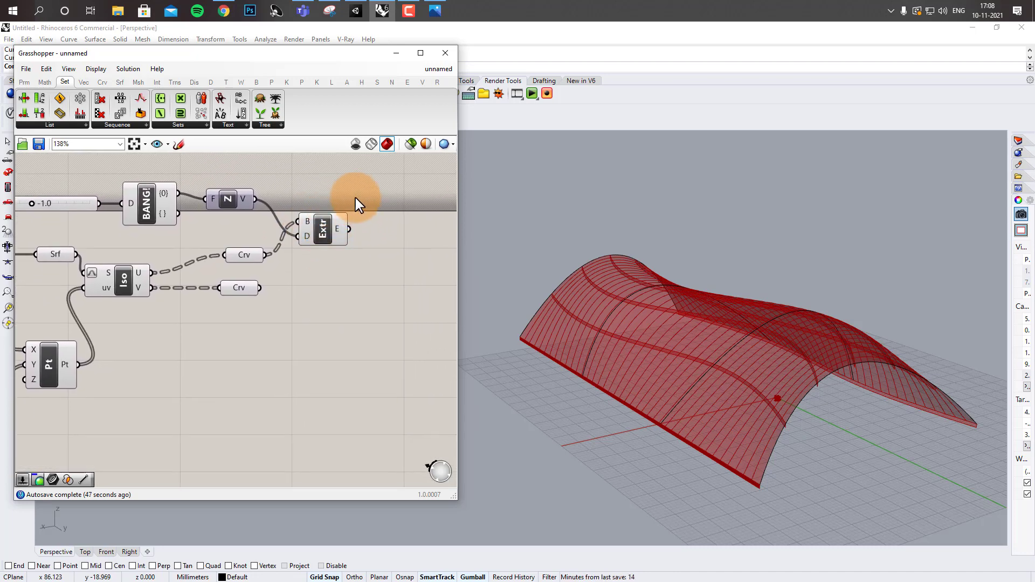
click(336, 219)
shift+drag(277, 169, 109, 209)
key(ctrl+c)
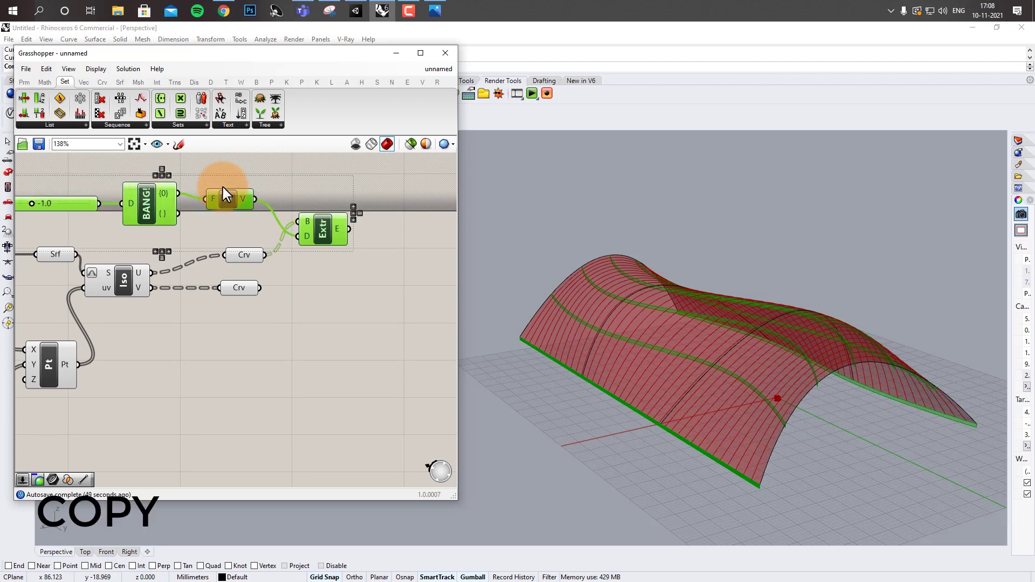
key(ctrl+v)
drag(341, 237, 415, 356)
click(393, 294)
right_drag(372, 280, 332, 264)
Step: Delete the copied Explode Tree, connect the copied slider directly to the copied Unit Z's F input, and tidy the component positions
click(178, 316)
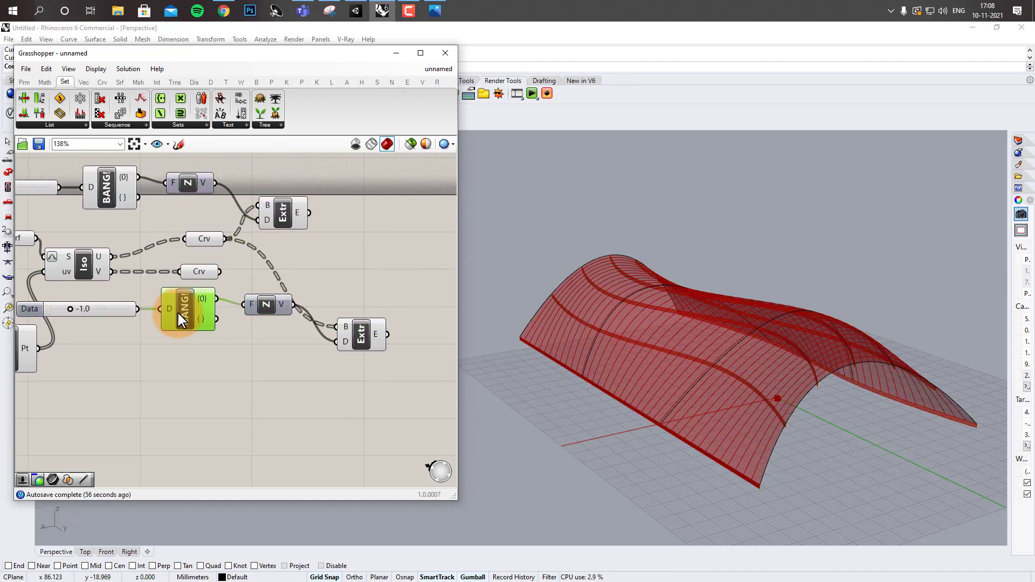
key(Delete)
scroll(147, 306, up, 2)
drag(112, 313, 308, 303)
right_drag(309, 303, 237, 302)
drag(237, 302, 240, 353)
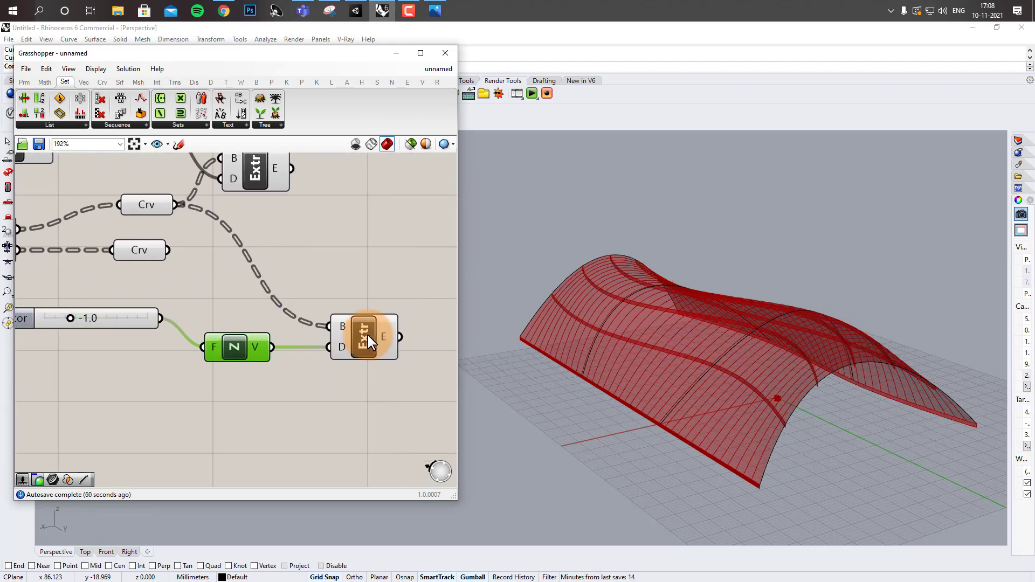
drag(368, 336, 364, 311)
Step: Connect the V Curve parameter to the B input of the lower Extrude, replacing its U curve connection
click(354, 235)
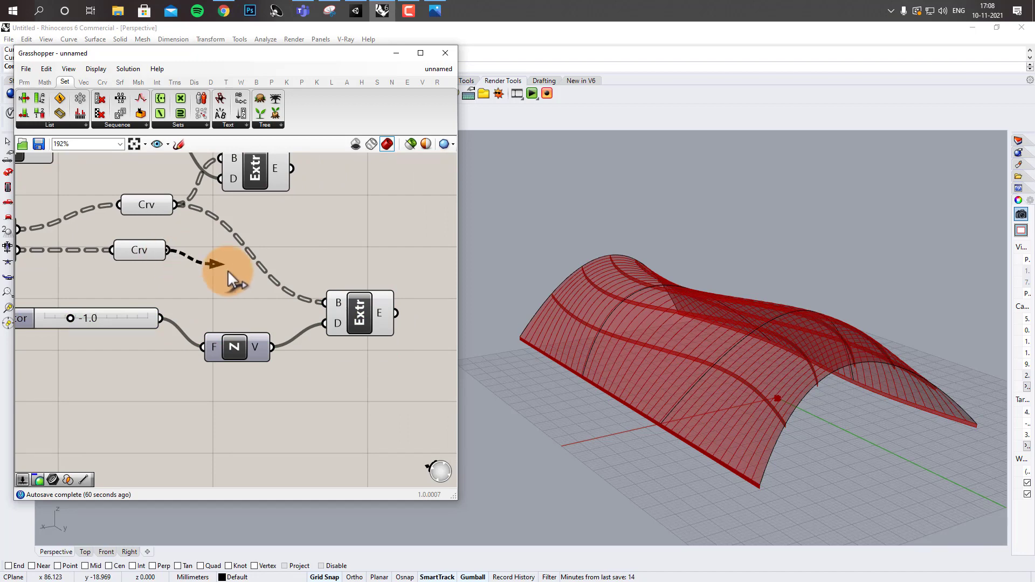
drag(227, 270, 325, 301)
right_drag(823, 364, 691, 293)
scroll(677, 319, up, 4)
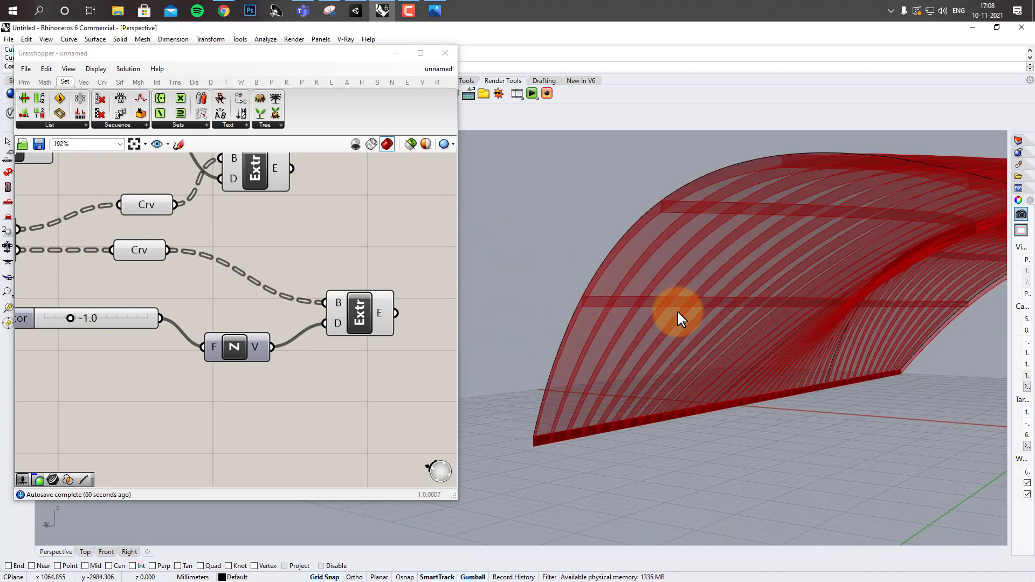
scroll(630, 303, down, 3)
right_drag(629, 303, 647, 319)
scroll(113, 349, up, 3)
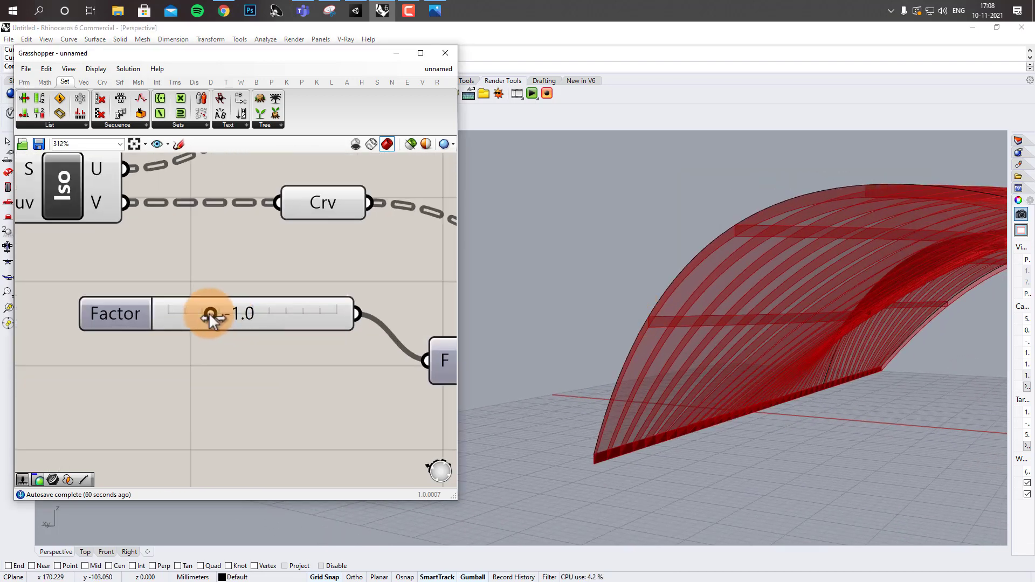
Step: Set the slider feeding the upper Explode Tree to -1.6
mouse_move(209, 314)
mouse_down()
mouse_move(175, 315)
mouse_move(210, 316)
mouse_up()
scroll(292, 303, down, 3)
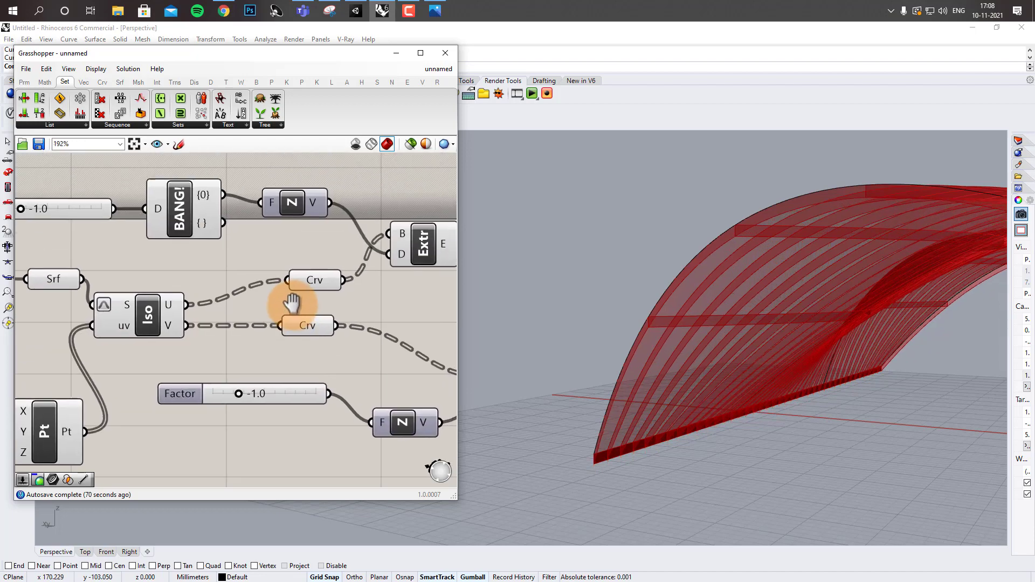
right_drag(292, 304, 278, 329)
right_drag(184, 249, 165, 262)
click(402, 276)
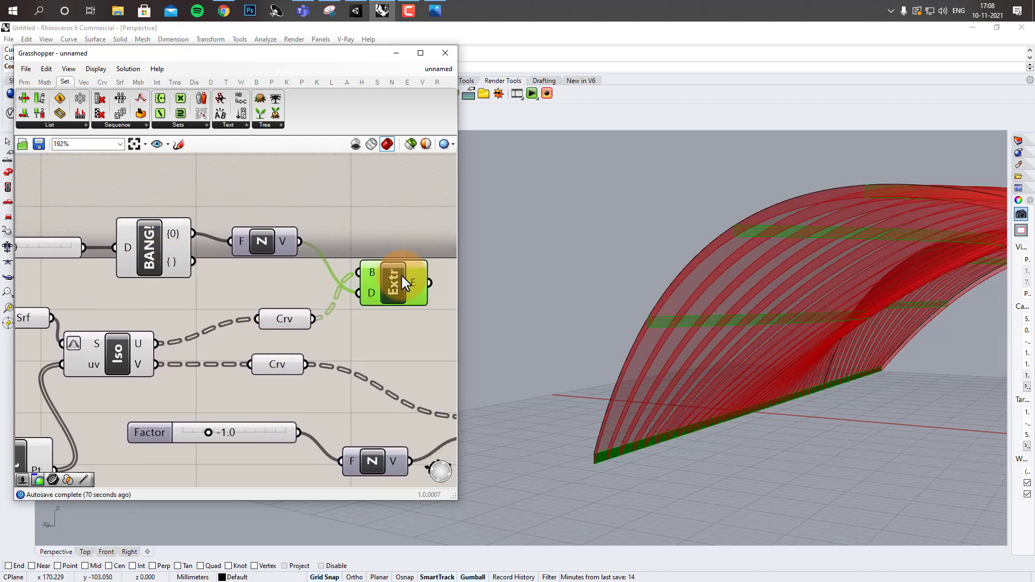
scroll(75, 236, up, 5)
mouse_move(94, 255)
mouse_down()
mouse_move(64, 257)
mouse_move(74, 258)
mouse_up()
scroll(124, 264, down, 3)
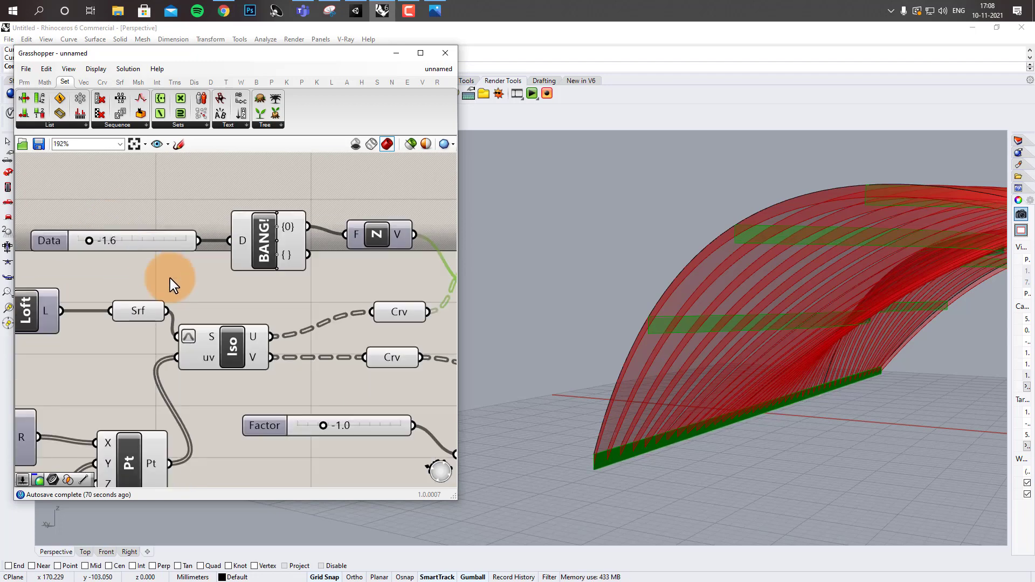
Step: Set the slider feeding the lower Unit Z to -1.6
right_drag(300, 426, 227, 333)
scroll(246, 338, up, 3)
drag(249, 336, 222, 333)
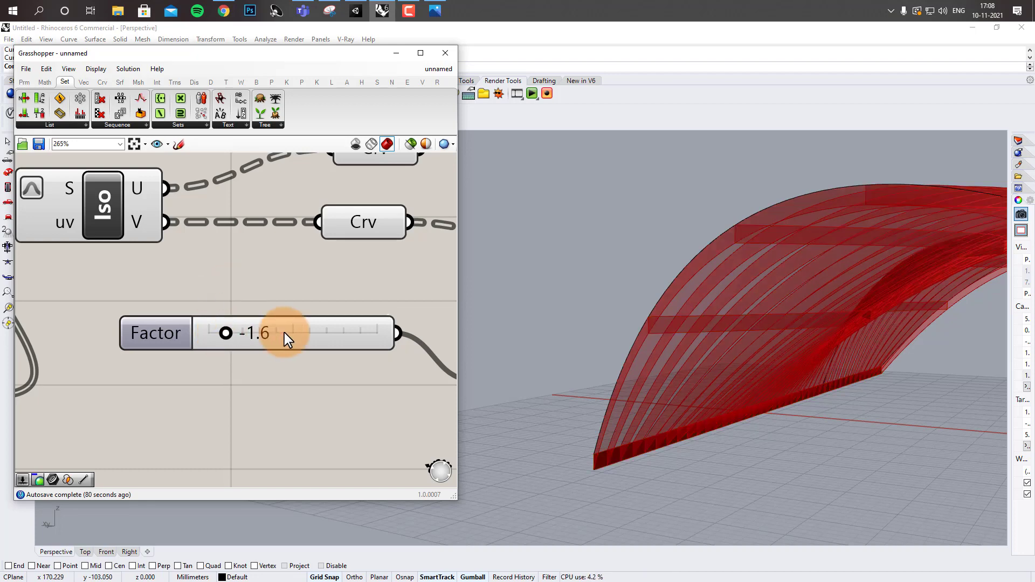
scroll(284, 333, down, 3)
click(386, 310)
click(360, 251)
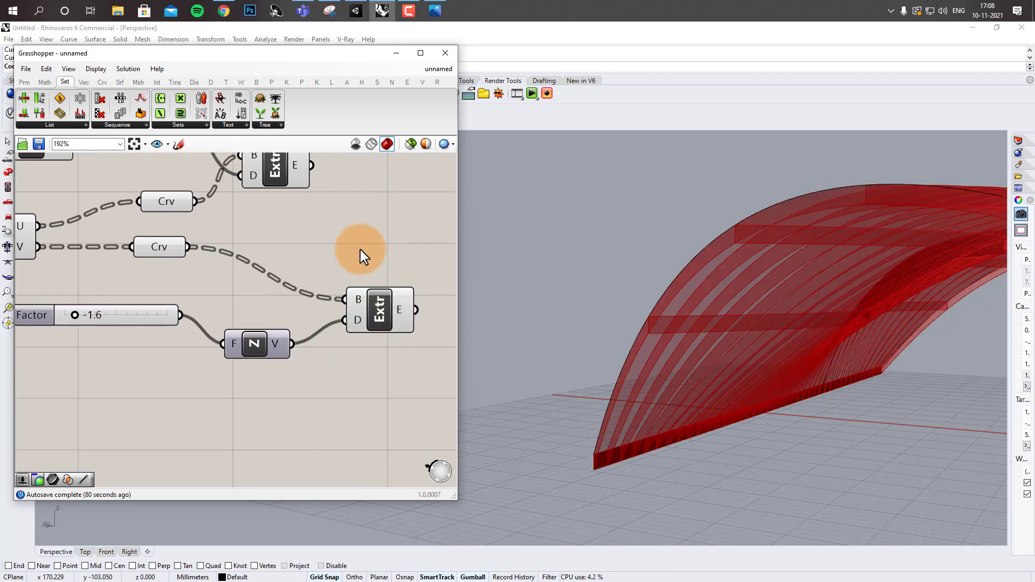
Step: Move the upper Extrude further right, add another Extrude after it, and connect its E output to the new component's B input
scroll(360, 250, down, 1)
right_drag(353, 231, 200, 247)
drag(144, 196, 219, 196)
right_drag(284, 206, 302, 219)
click(339, 211)
double_click(338, 212)
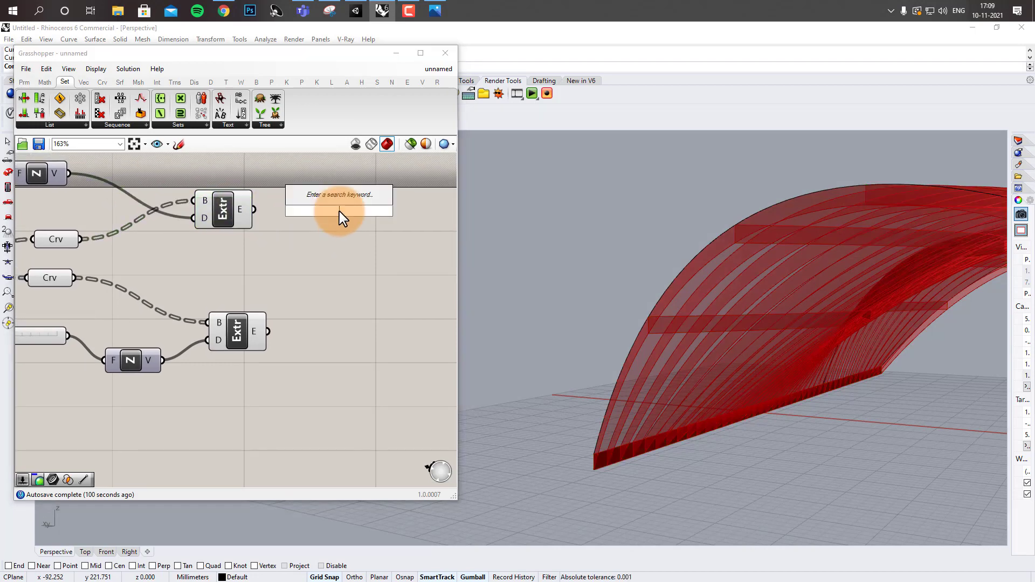
text(extr)
click(317, 201)
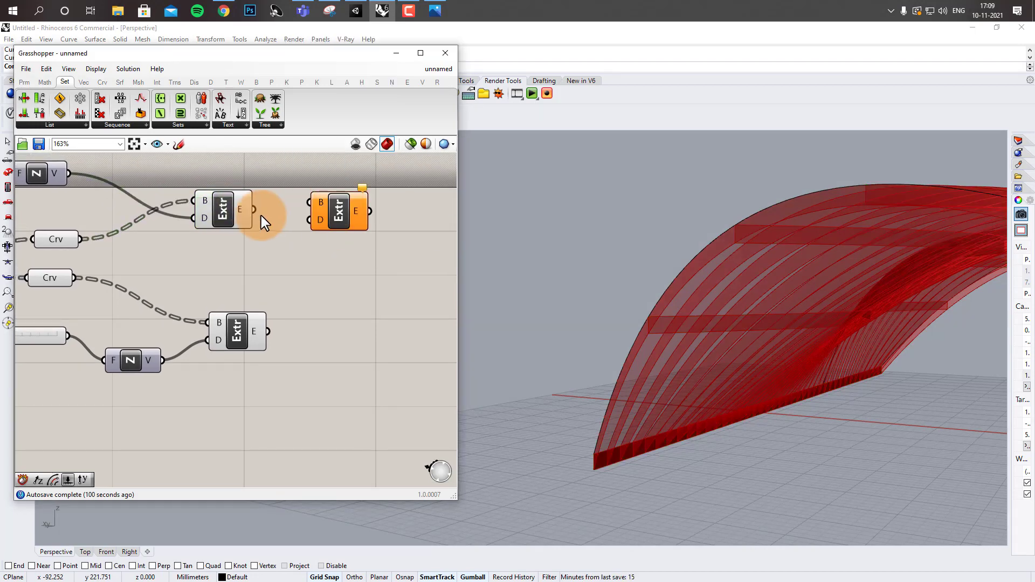
drag(270, 207, 310, 203)
Step: Add a Unit X component and connect its V output to the new Extrude's D input
right_click(251, 245)
scroll(253, 258, up, 3)
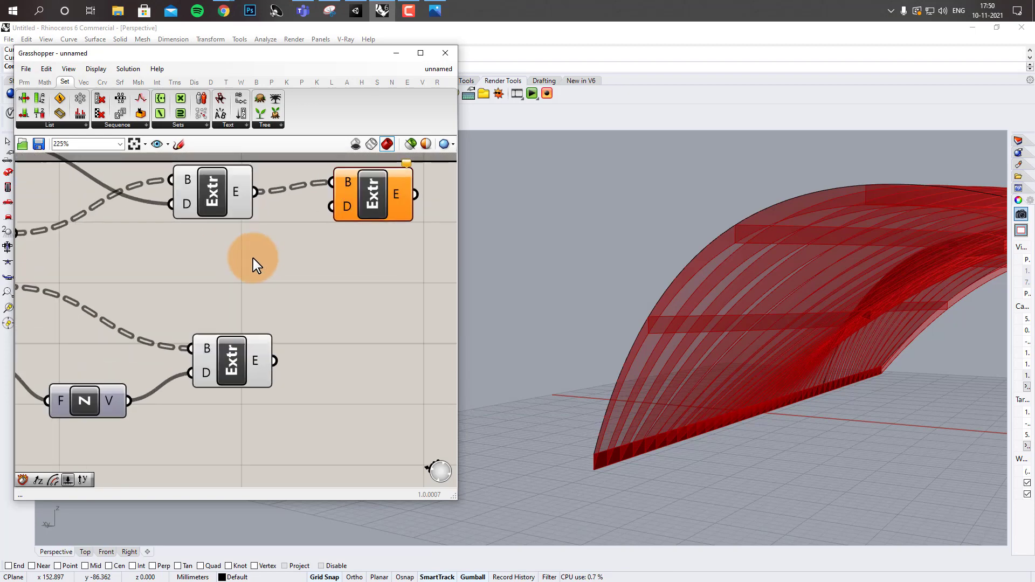
right_click(254, 258)
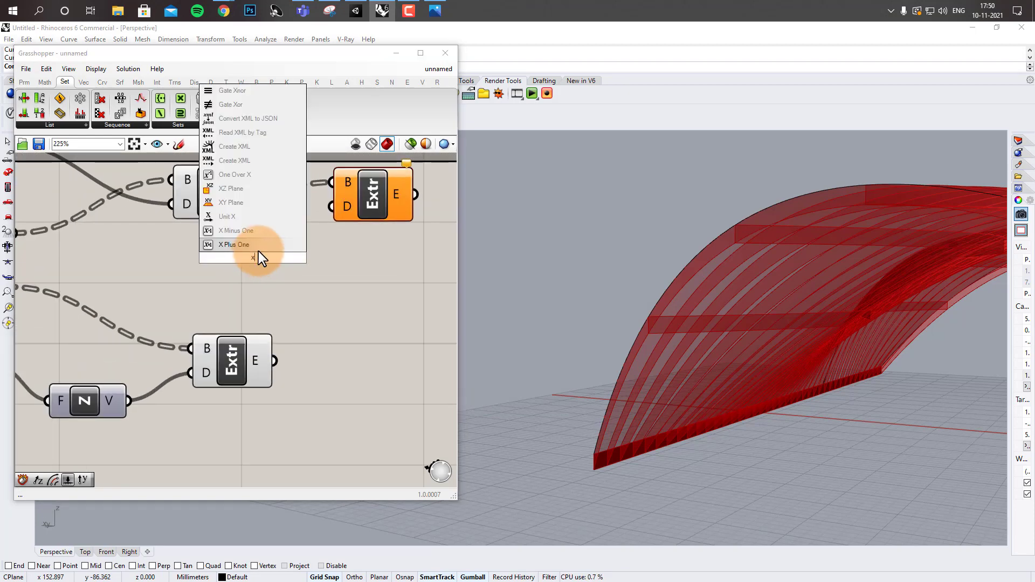
click(273, 222)
drag(300, 258, 332, 209)
Step: Add a number slider set to 0.3, connect it to Unit X's F input, and space out the surrounding components
right_drag(145, 266, 194, 277)
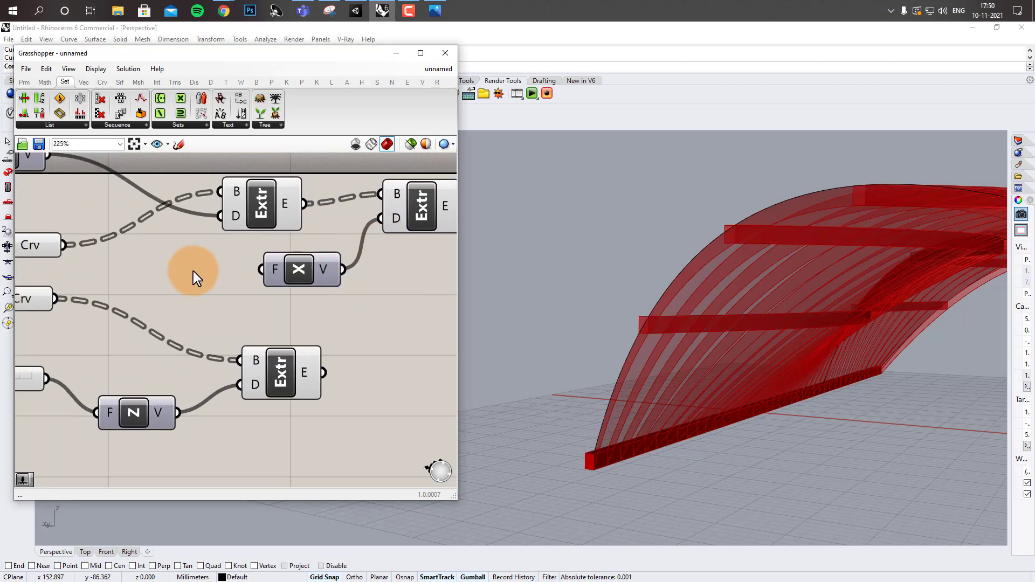
double_click(185, 273)
text(0.3)
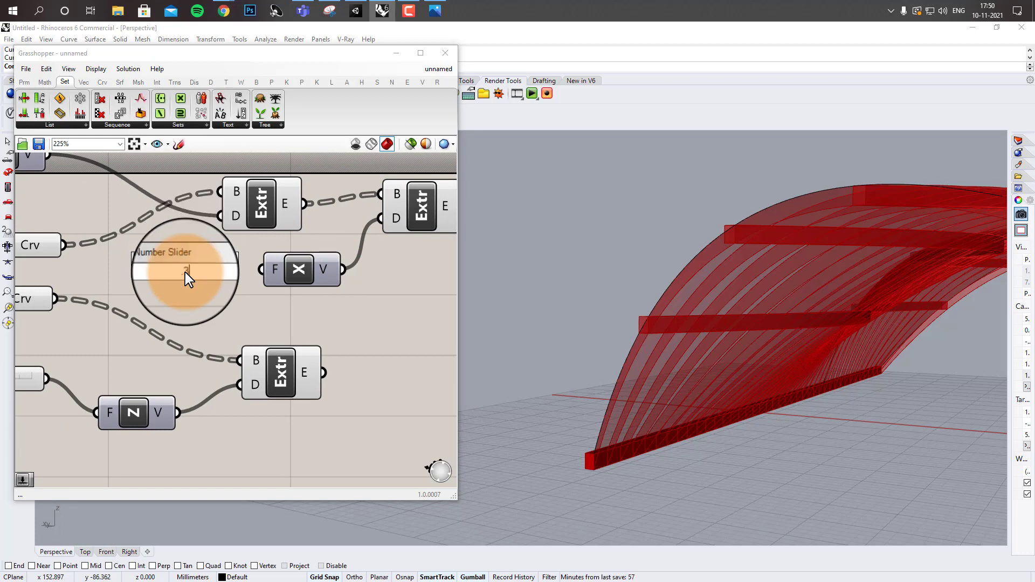
key(Return)
scroll(307, 282, down, 2)
drag(396, 197, 374, 270)
drag(254, 270, 318, 270)
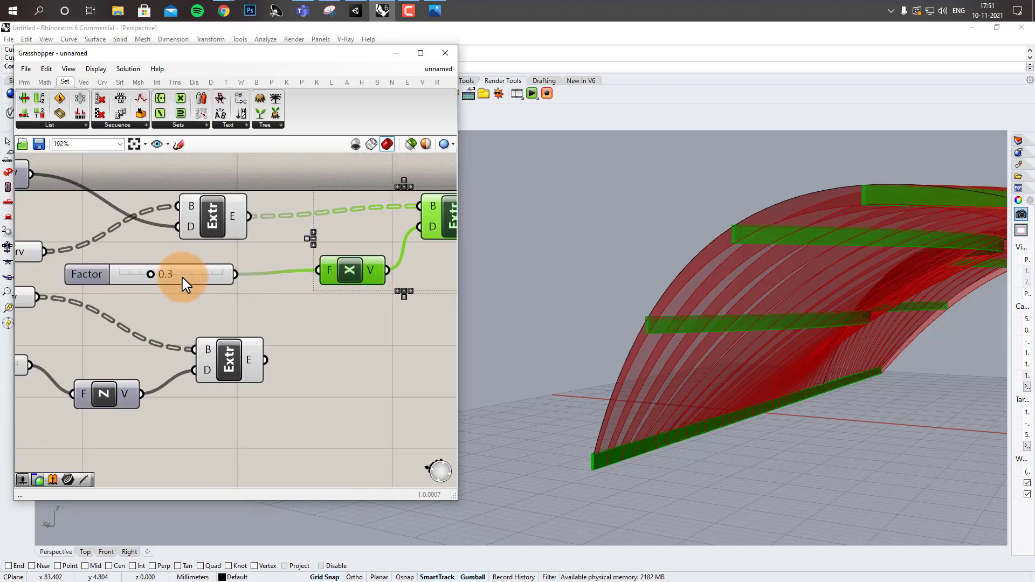
drag(192, 279, 247, 276)
click(300, 255)
right_drag(320, 259, 306, 261)
scroll(356, 214, down, 1)
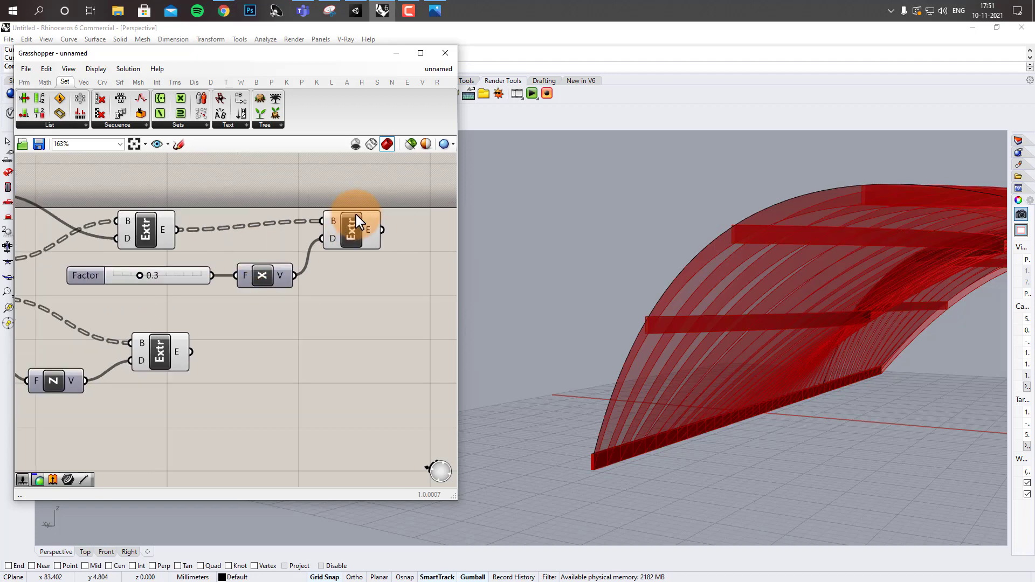
Step: Duplicate the 0.3 slider, Unit X and second upper Extrude group, and place the copy beside the lower Extrude
drag(354, 211, 193, 296)
key(ctrl+c)
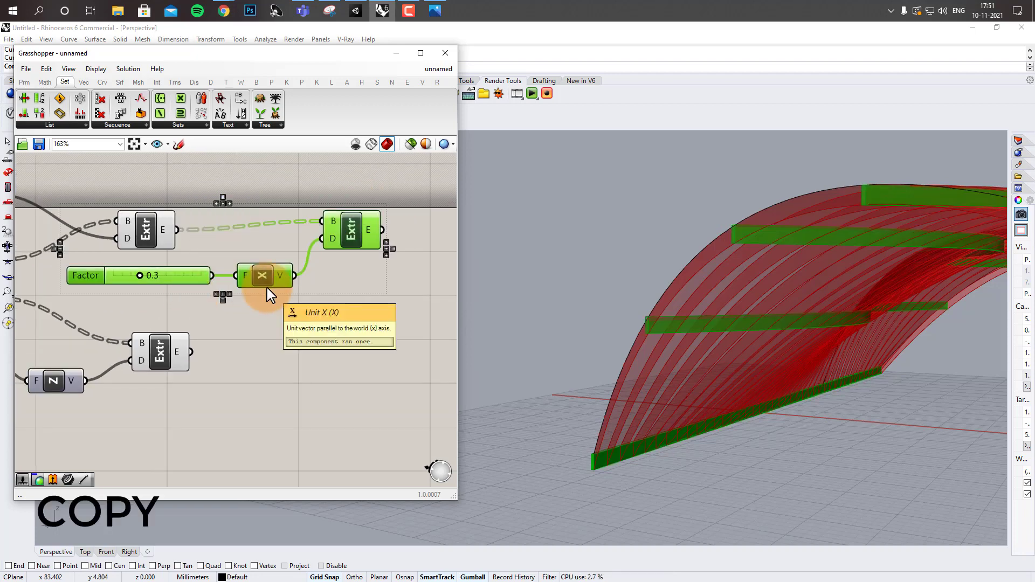
key(ctrl+v)
drag(358, 263, 368, 365)
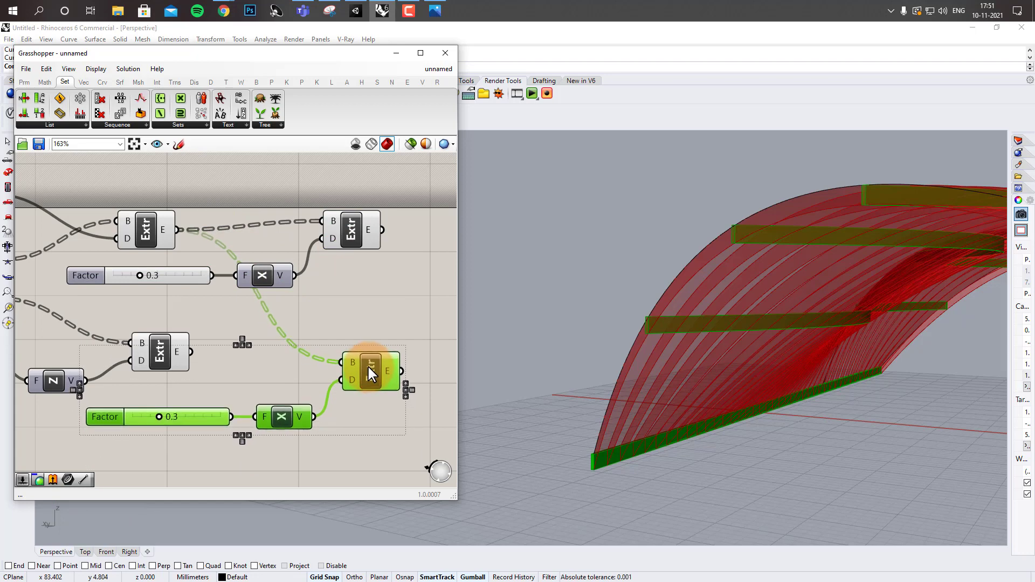
Step: Replace the duplicated Unit X with a Unit Y component, feeding its F input from the copied slider and its V output into the copied Extrude's D input
click(262, 374)
scroll(262, 374, up, 2)
right_drag(262, 374, 248, 344)
double_click(248, 356)
text(y)
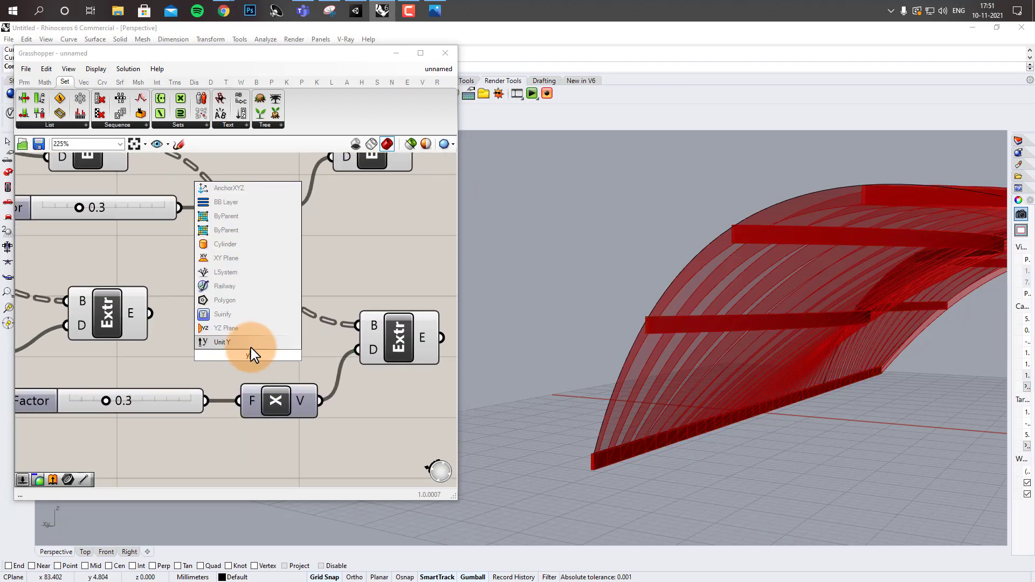
click(254, 345)
drag(287, 354, 357, 350)
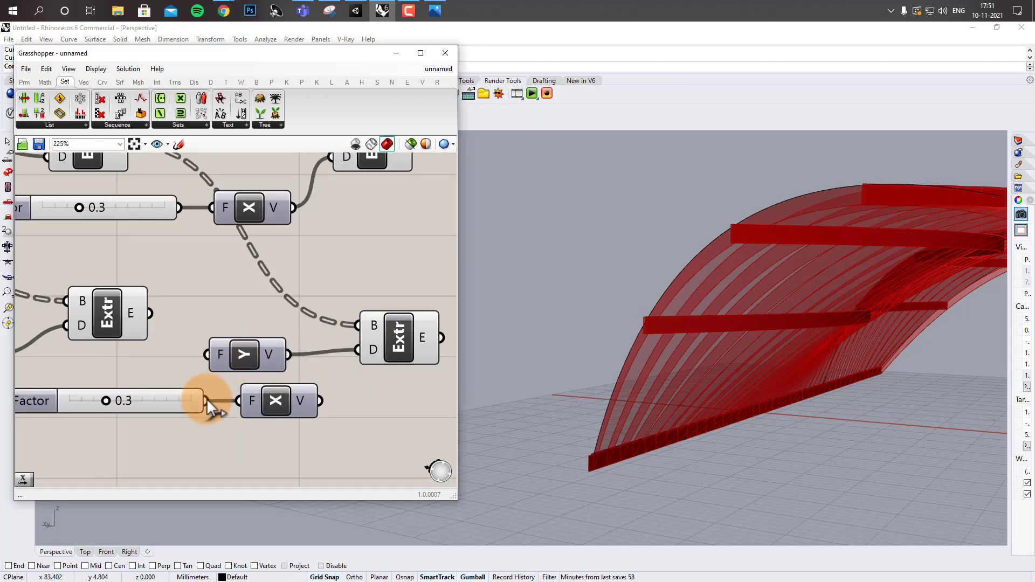
click(294, 399)
key(Delete)
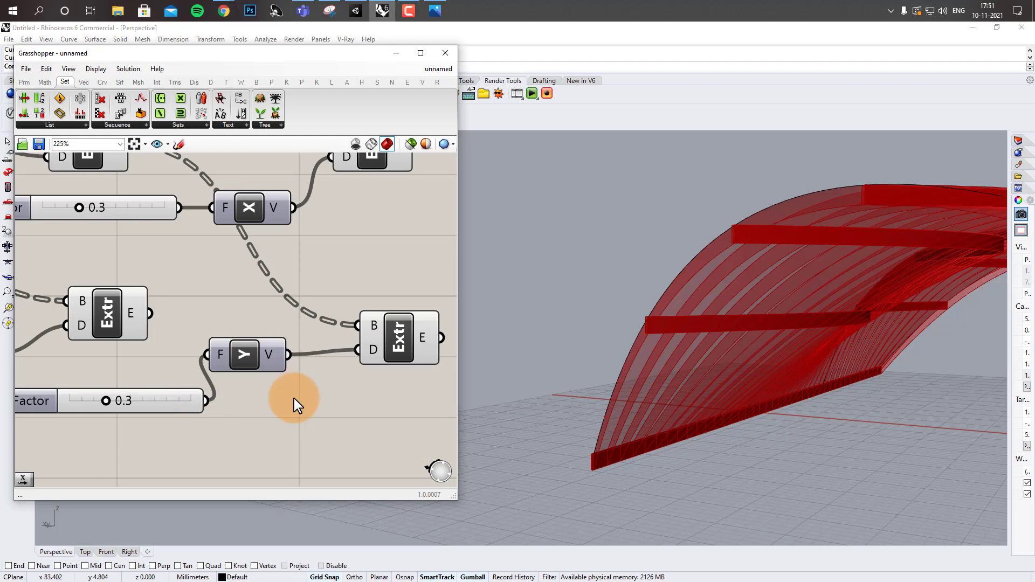
Step: Connect the lower Extrude's E output to the duplicated Extrude's B input, replacing its wire from the upper Extrude
right_drag(755, 362, 681, 349)
scroll(678, 350, up, 2)
scroll(673, 350, down, 2)
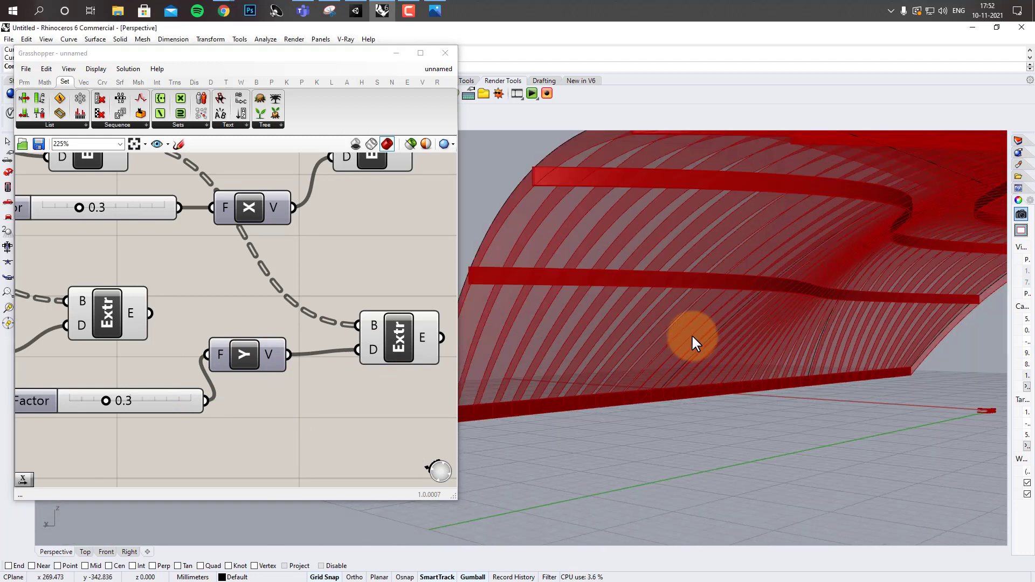
shift+right_drag(690, 303, 727, 310)
scroll(551, 373, up, 3)
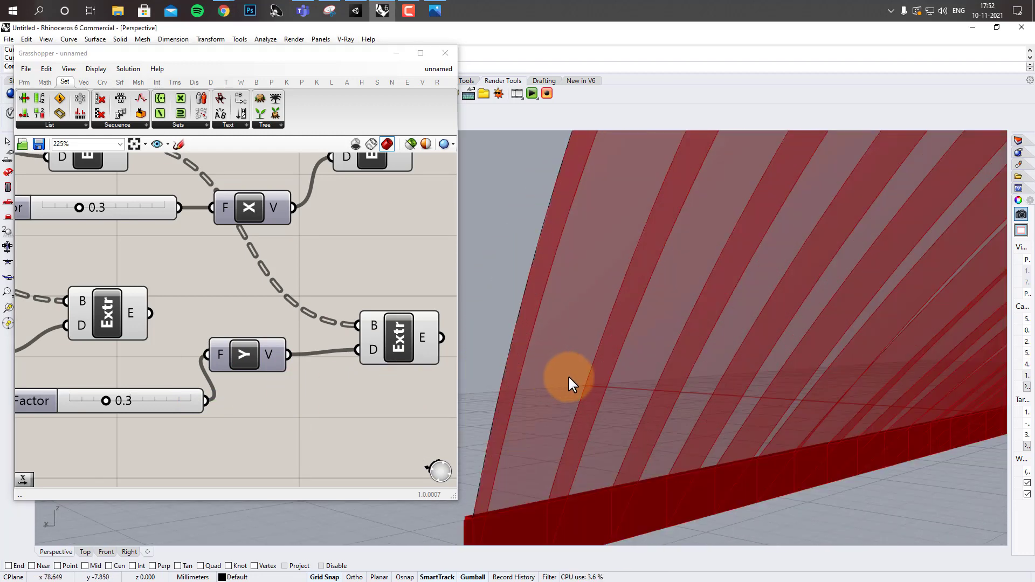
drag(153, 314, 357, 325)
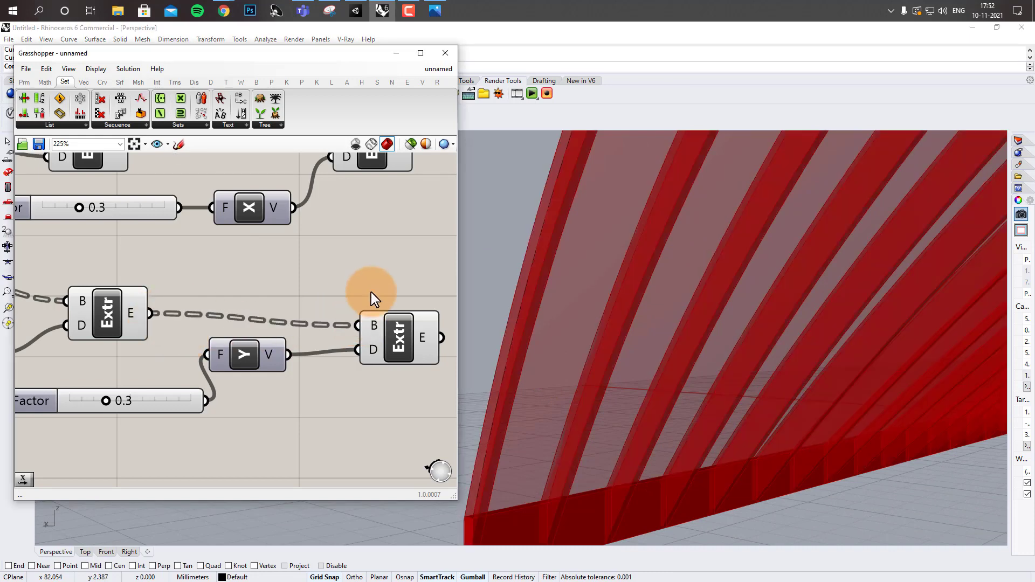
Step: Examine the thickened ribs in the Perspective viewport from close up, from outside and from beneath the arch
right_drag(606, 390, 824, 232)
scroll(722, 188, up, 5)
right_drag(717, 186, 744, 235)
scroll(787, 236, up, 5)
scroll(700, 306, down, 4)
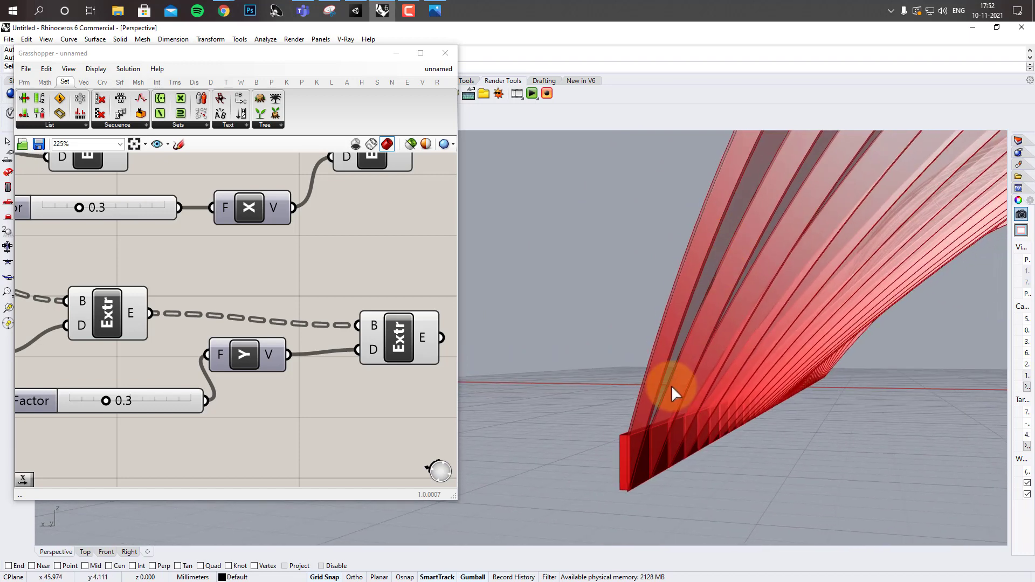
right_drag(671, 386, 618, 400)
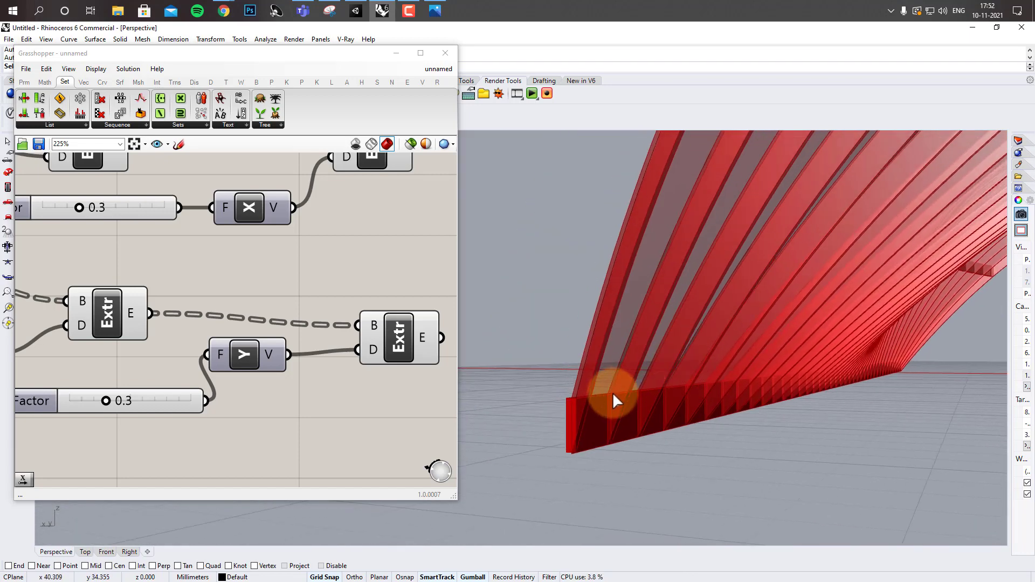
scroll(700, 276, down, 10)
right_drag(700, 276, 824, 289)
scroll(781, 283, up, 9)
scroll(781, 283, down, 4)
scroll(824, 289, down, 4)
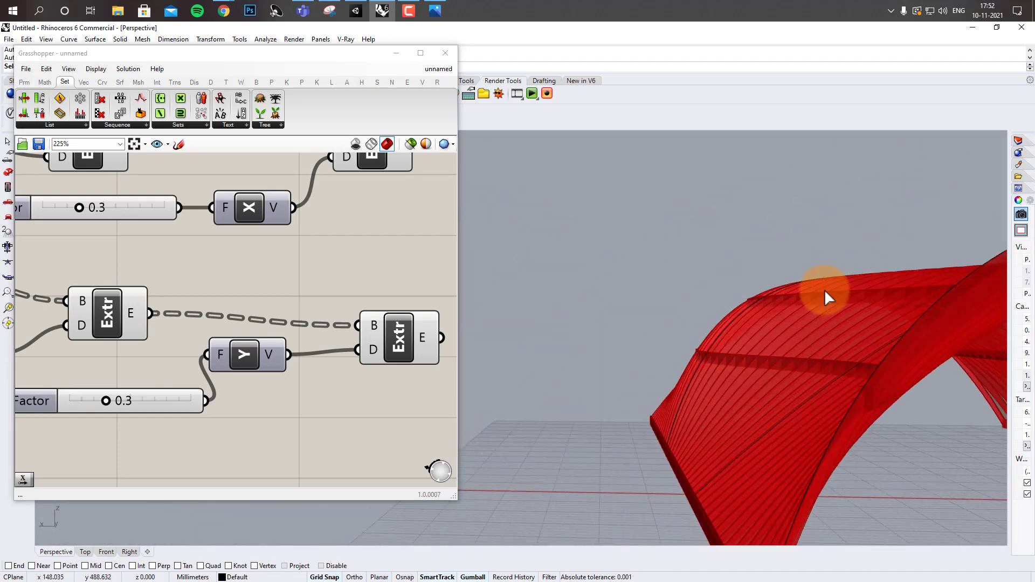
scroll(858, 383, up, 7)
scroll(858, 383, down, 4)
shift+right_drag(858, 383, 790, 351)
scroll(745, 296, down, 4)
right_drag(745, 297, 657, 288)
scroll(678, 280, up, 4)
scroll(768, 301, down, 5)
scroll(302, 265, down, 4)
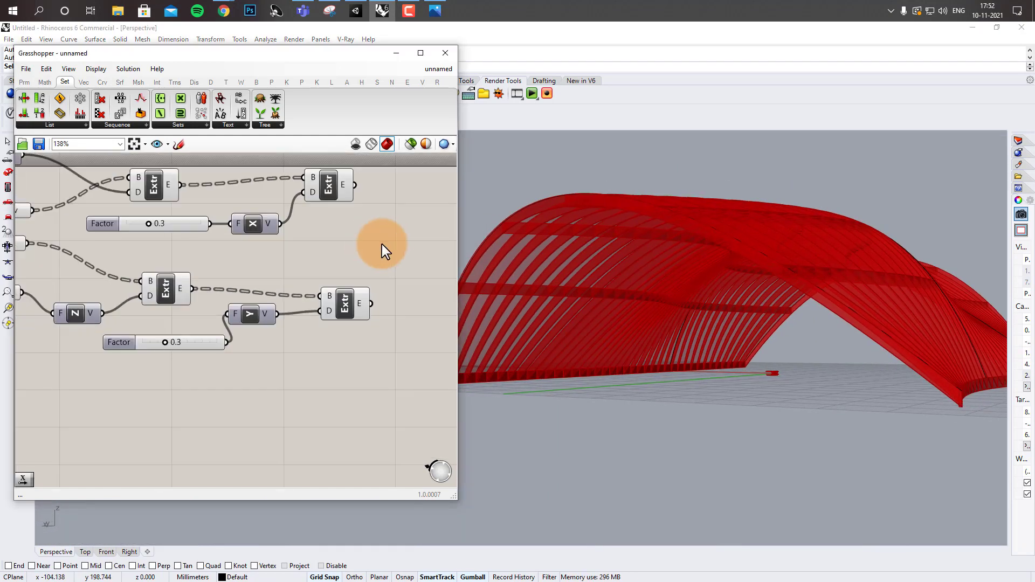
Step: Add a Custom Preview component and place it after the two final Extrude components
right_drag(399, 245, 321, 275)
scroll(322, 275, up, 2)
double_click(321, 275)
text(cust)
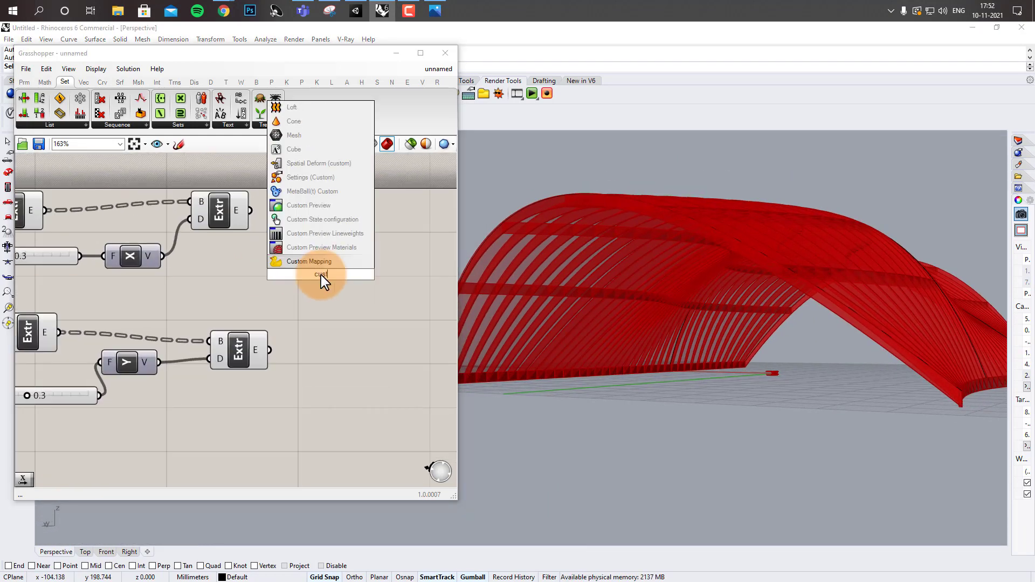
click(353, 206)
drag(343, 274, 447, 281)
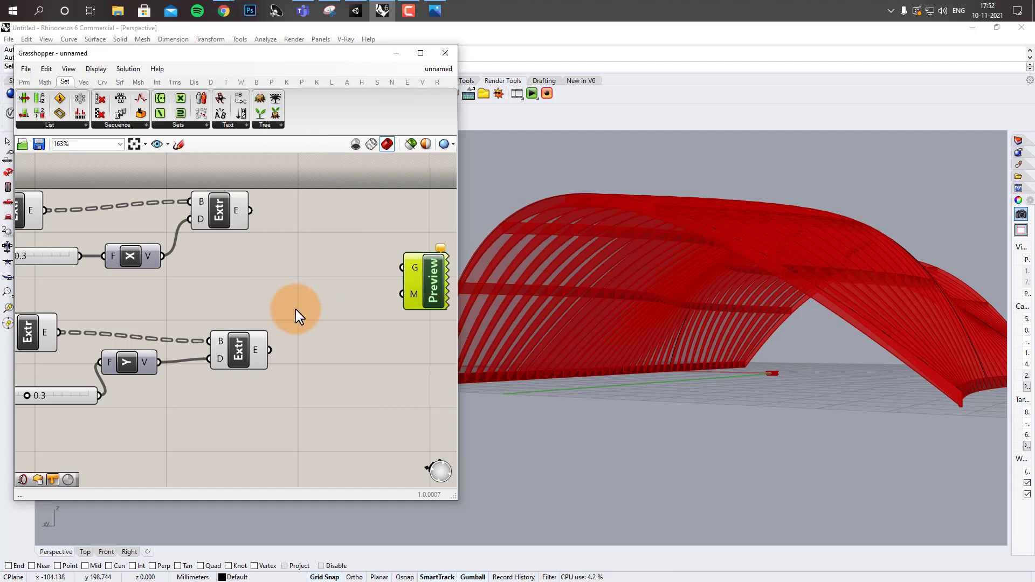
Step: Add a white Colour Swatch wired to Custom Preview's M input, connect both final Extrude outputs to G, and reposition the swatch between them
double_click(296, 310)
text(swatch)
click(311, 271)
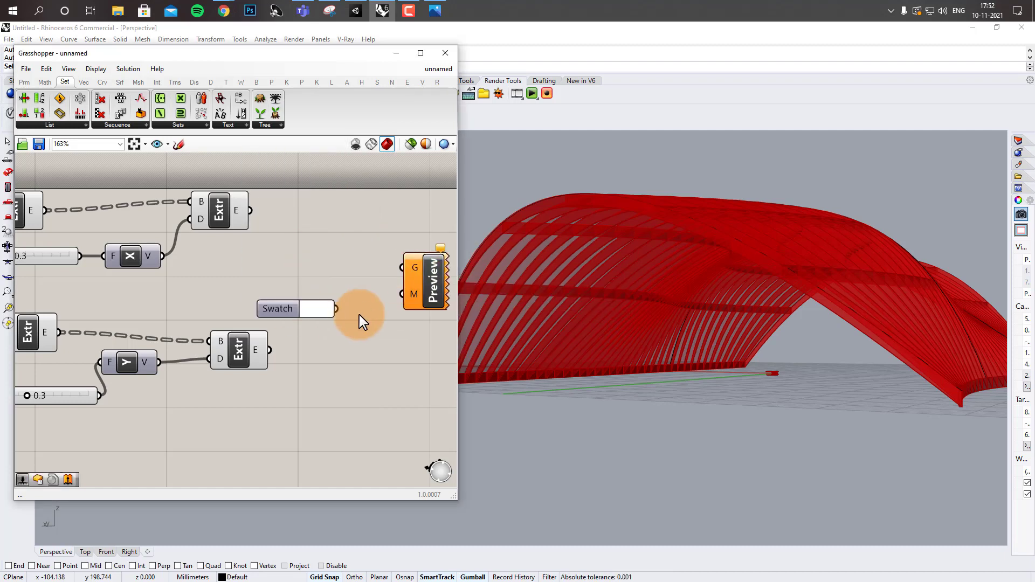
drag(337, 308, 403, 294)
drag(254, 215, 402, 267)
drag(271, 350, 402, 267)
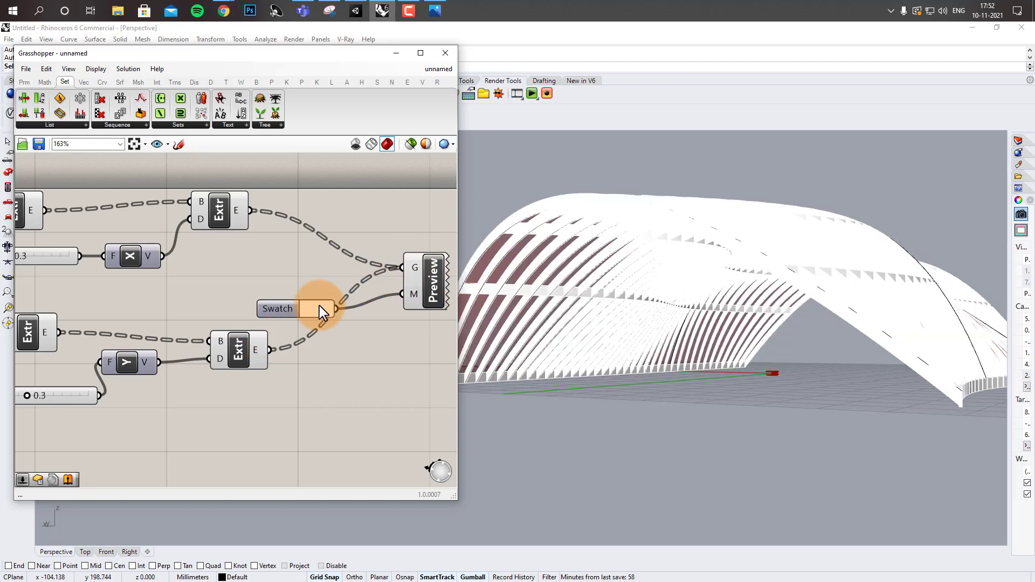
drag(319, 305, 302, 276)
click(360, 331)
Step: Select all components before Custom Preview and turn off their viewport preview
shift+right_drag(666, 276, 633, 284)
scroll(557, 297, up, 5)
scroll(558, 298, down, 4)
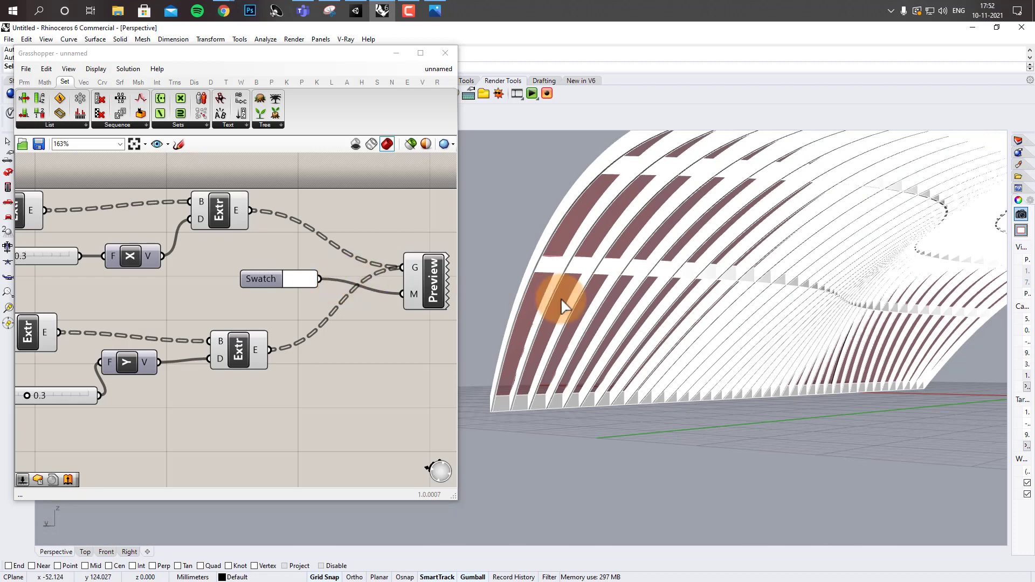
shift+right_drag(561, 299, 629, 298)
scroll(342, 231, down, 5)
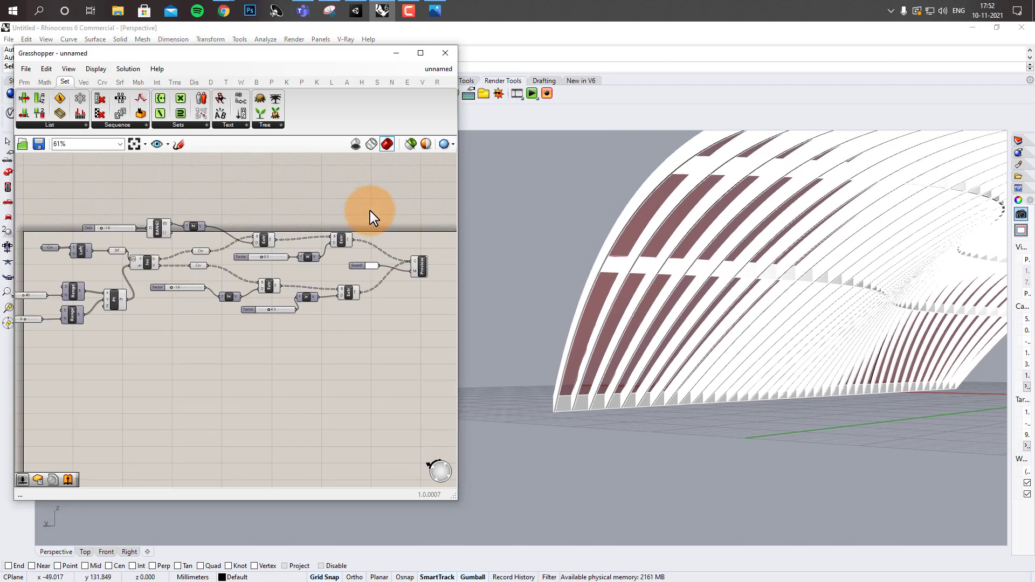
drag(370, 211, 108, 362)
middle_click(110, 361)
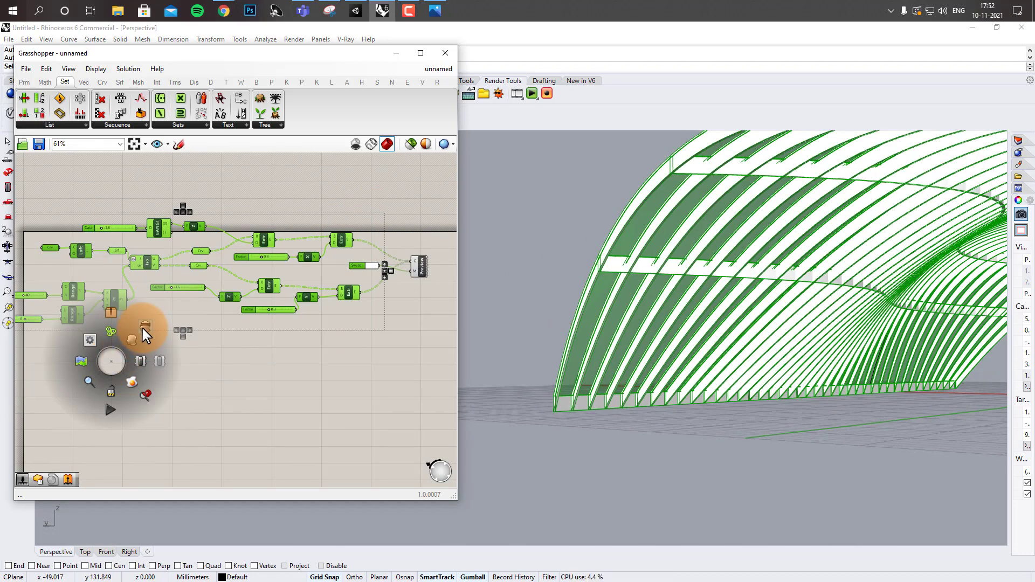
click(142, 328)
Step: Turn the viewport preview of the Srf parameter after the Loft back on
scroll(386, 250, up, 4)
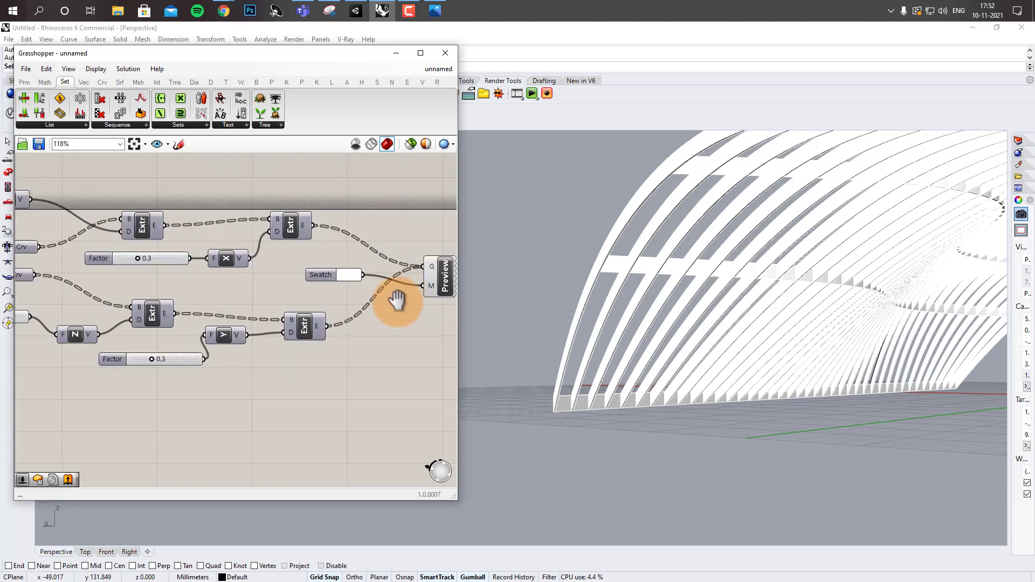
right_drag(398, 300, 329, 295)
scroll(318, 277, up, 1)
right_drag(189, 249, 369, 275)
scroll(370, 275, down, 3)
right_drag(244, 275, 294, 273)
scroll(138, 268, up, 3)
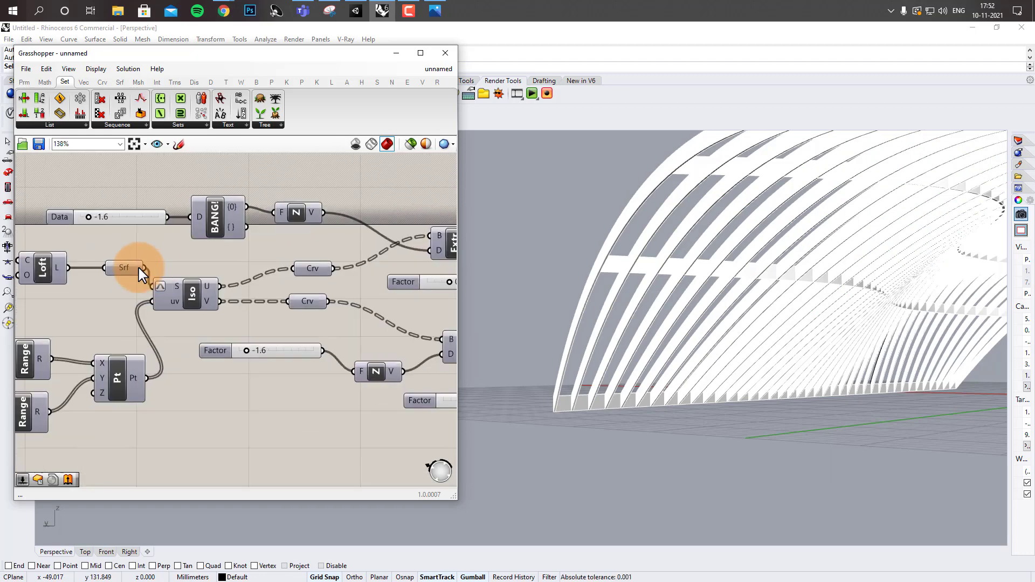
click(136, 268)
middle_click(134, 271)
click(151, 253)
click(195, 390)
Step: Add an Isotrim component below the Construct Point component and connect the Srf parameter to its S input
right_drag(244, 387, 257, 327)
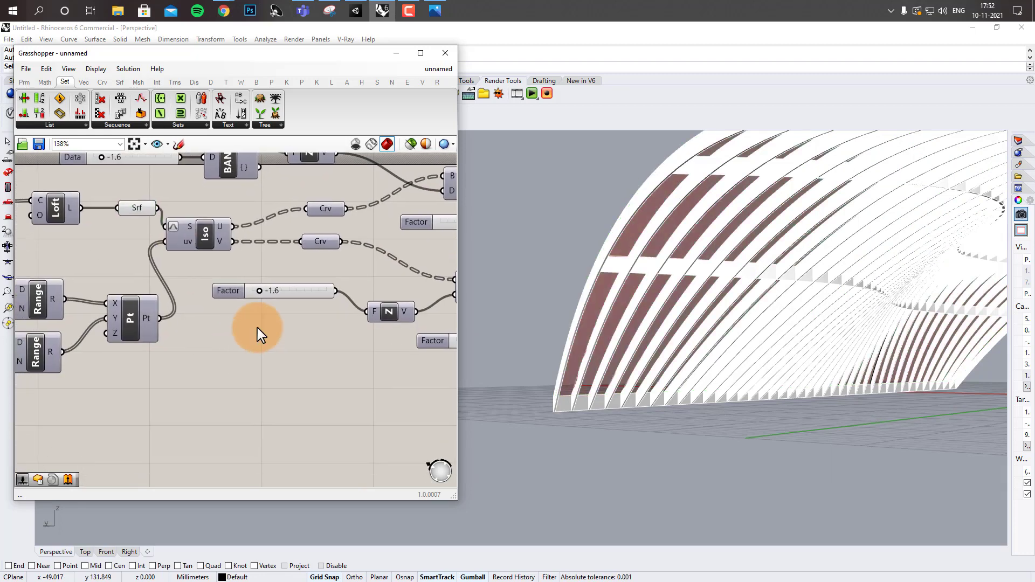
double_click(215, 374)
text(su)
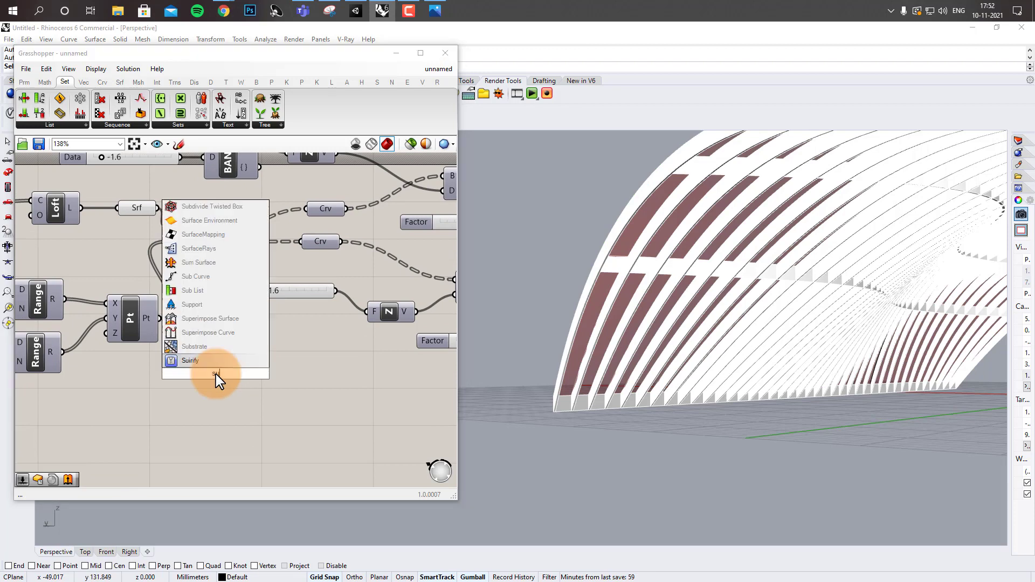
text(bsr)
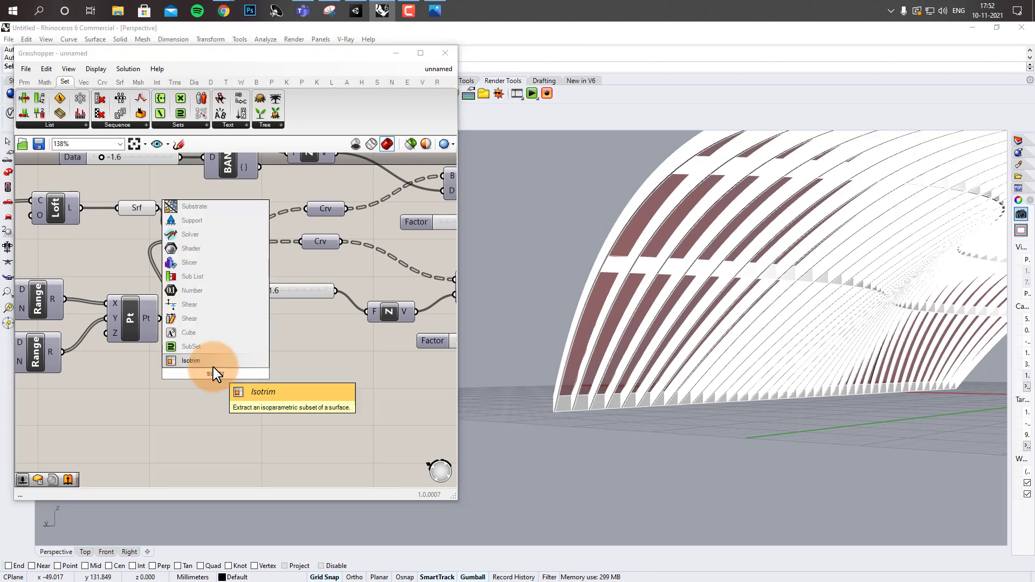
click(209, 363)
scroll(206, 363, up, 2)
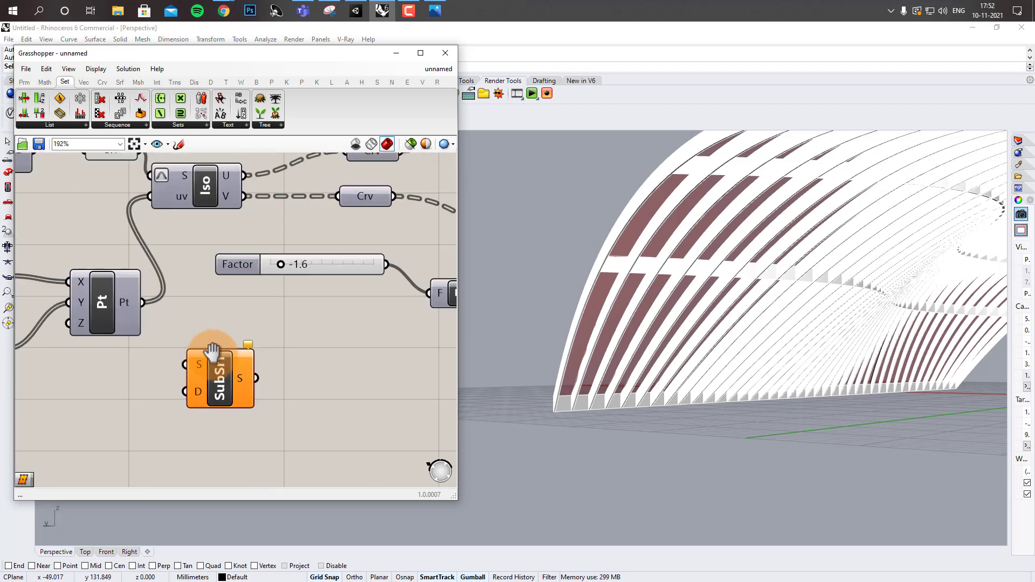
right_drag(212, 352, 270, 329)
scroll(271, 329, down, 2)
drag(219, 180, 318, 401)
Step: Add a Divide Domain² component before the Isotrim, connect its S output to the Isotrim's D input, and move it slightly closer
right_drag(199, 320, 283, 296)
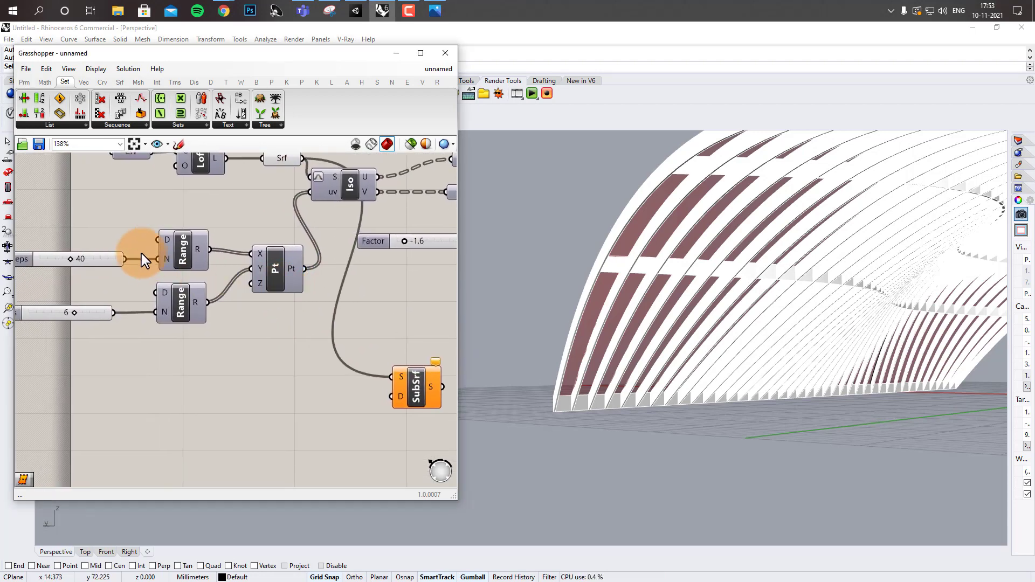
drag(128, 258, 256, 385)
right_drag(317, 388, 278, 337)
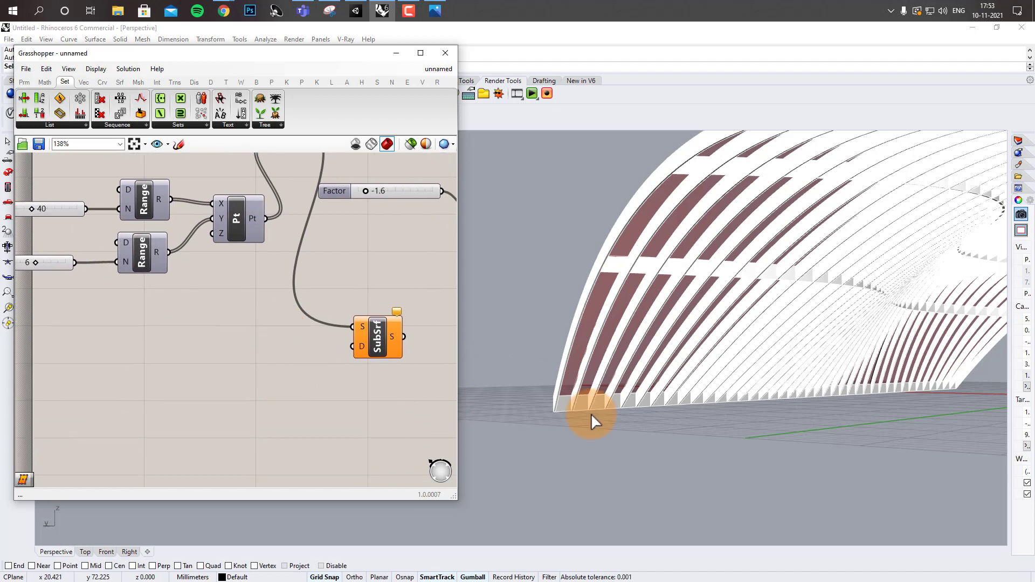
double_click(260, 378)
text(d)
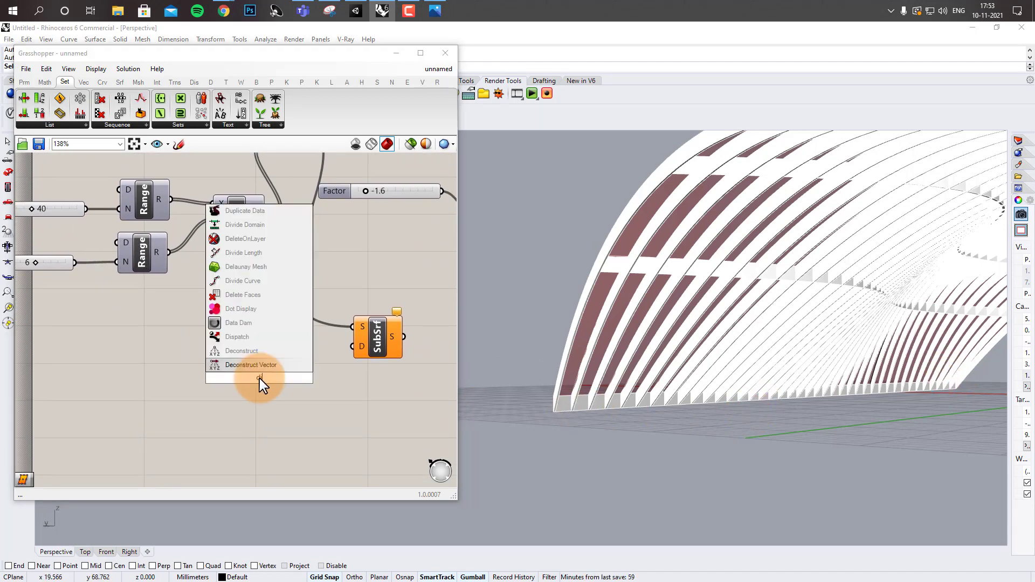
text(ivide)
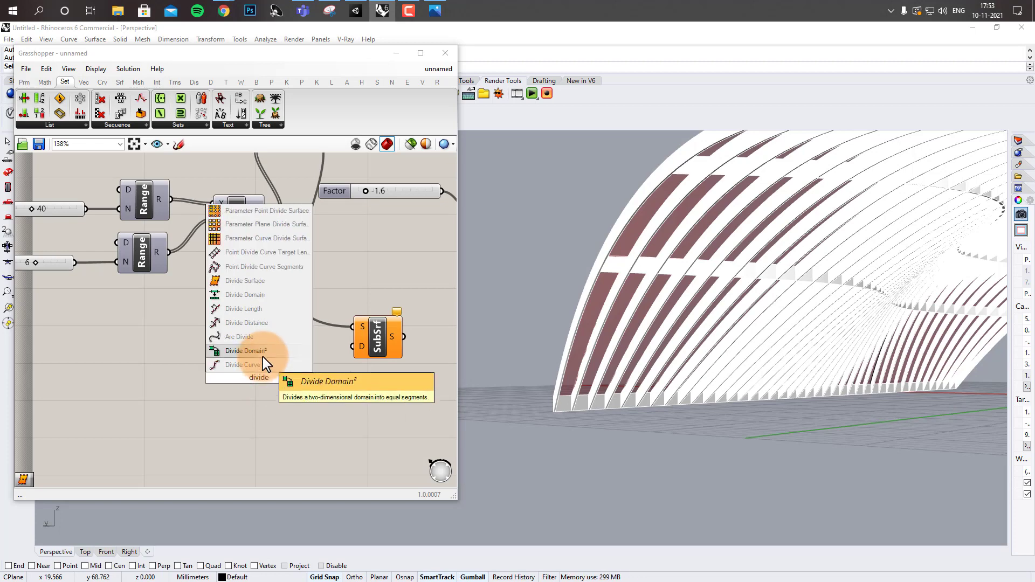
click(253, 352)
scroll(280, 364, up, 2)
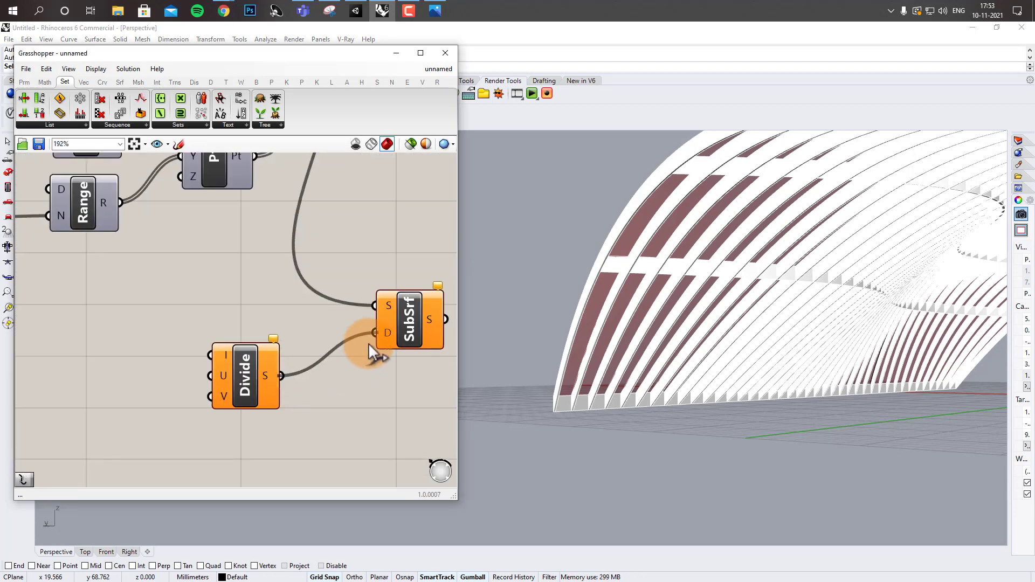
drag(368, 344, 369, 342)
drag(238, 380, 273, 383)
click(217, 342)
Step: Add a Construct Domain² component and connect its I² output to Divide Domain²'s I input
right_drag(218, 342, 235, 339)
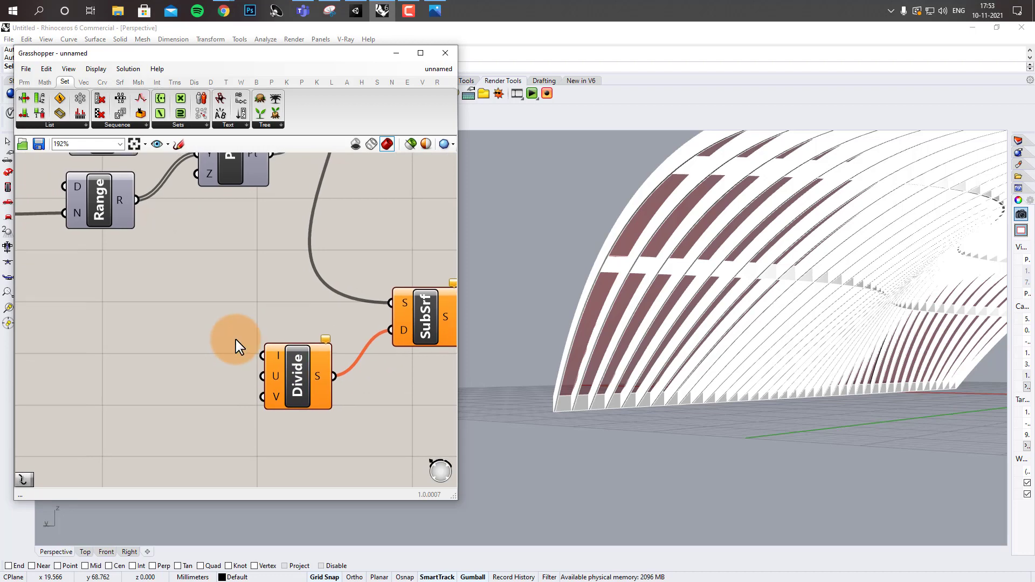
scroll(235, 340, down, 1)
double_click(148, 354)
text(co)
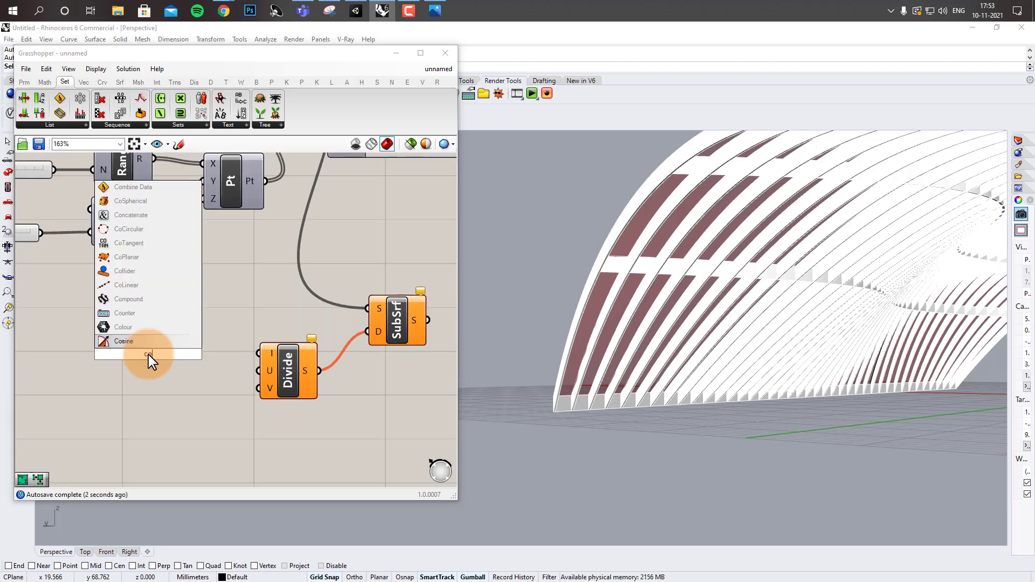
text(nstru)
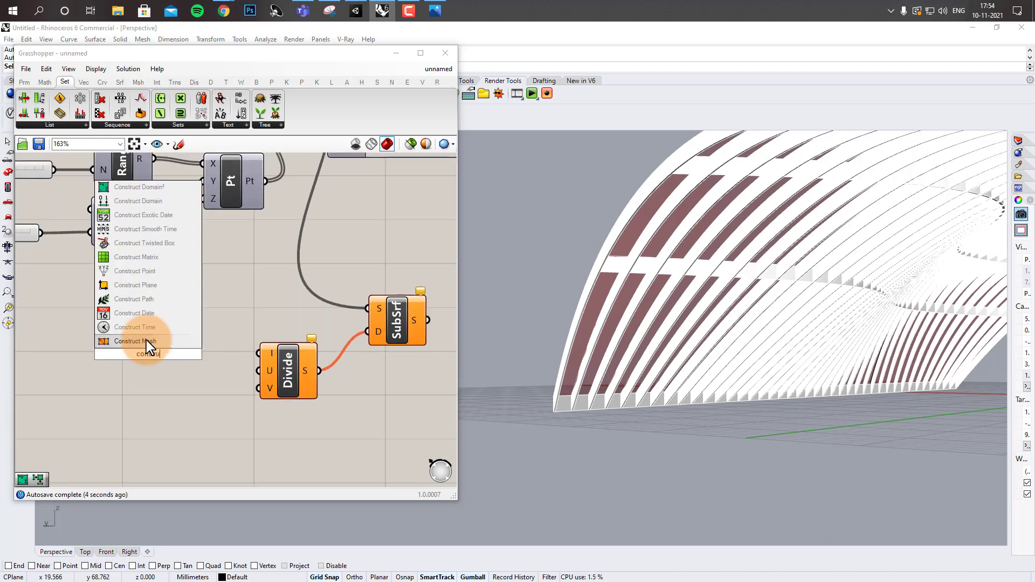
click(120, 188)
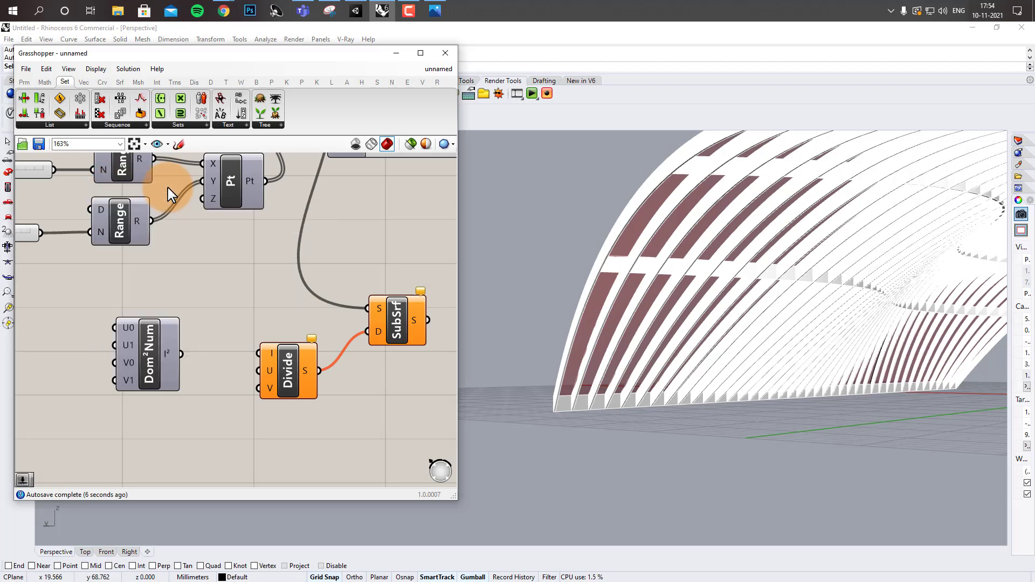
mouse_move(183, 353)
mouse_down()
mouse_move(225, 344)
mouse_move(258, 353)
mouse_move(180, 351)
mouse_up()
click(241, 321)
scroll(231, 313, down, 1)
right_drag(227, 307, 258, 305)
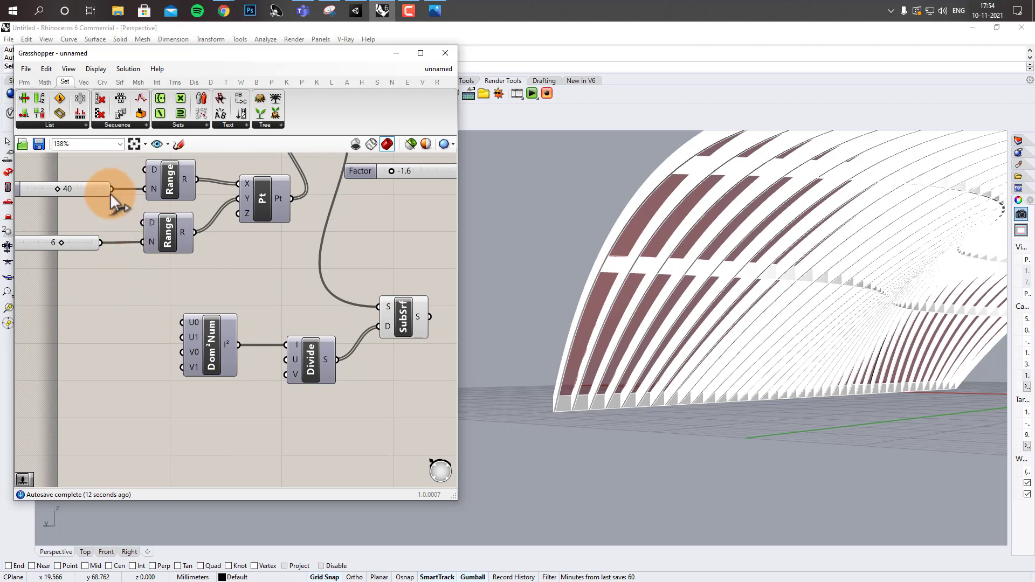
Step: Connect the 40 slider to Divide Domain²'s U input and the 6 slider to V, and move Construct Domain² farther down-left
drag(111, 189, 285, 360)
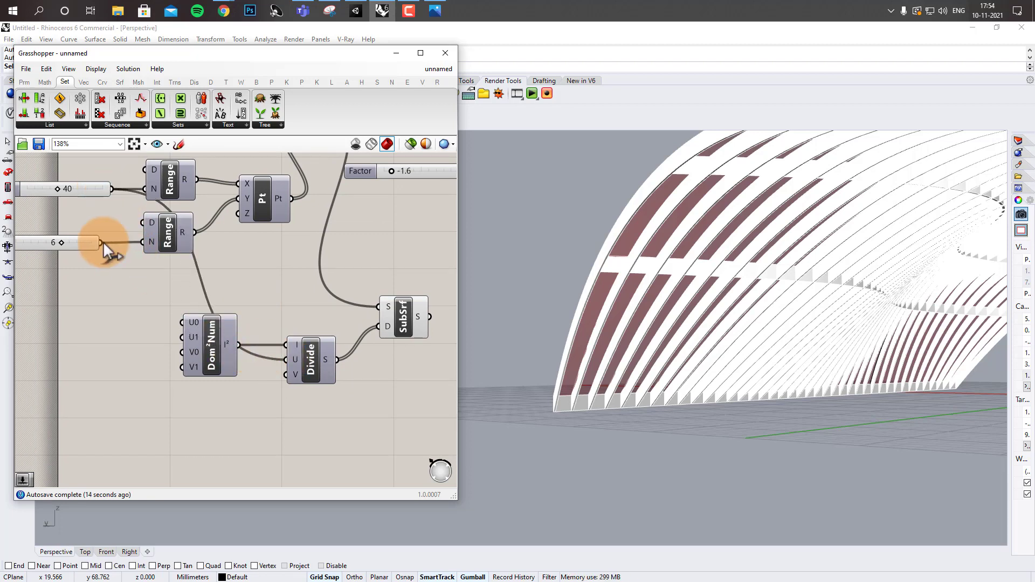
drag(102, 241, 286, 375)
drag(216, 331, 168, 376)
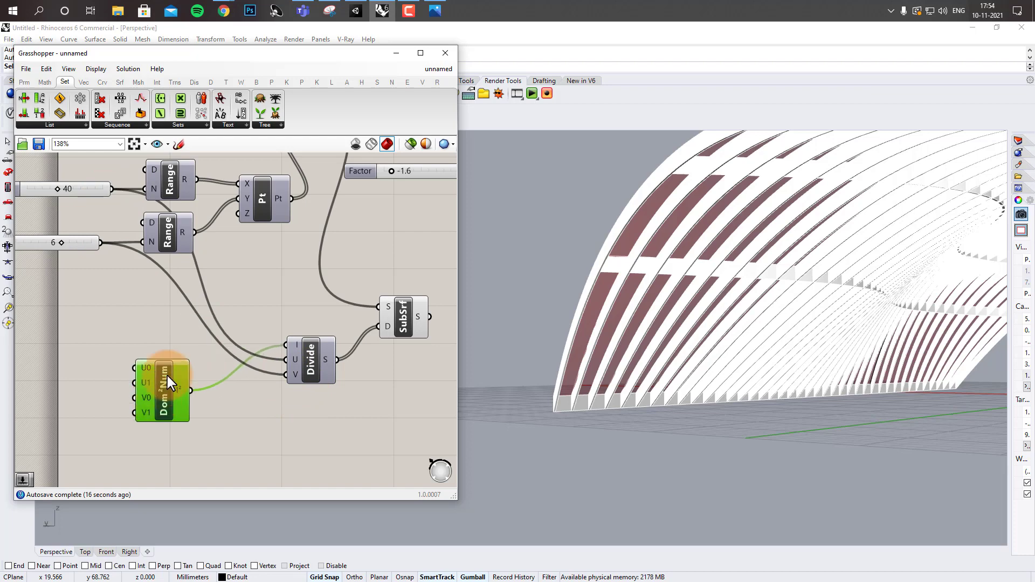
click(359, 338)
Step: Add a Deconstruct Brep component after the Isotrim and connect the Isotrim's S output to its B input
scroll(337, 289, down, 2)
right_drag(320, 292, 239, 289)
scroll(323, 296, up, 2)
double_click(327, 316)
text(debre)
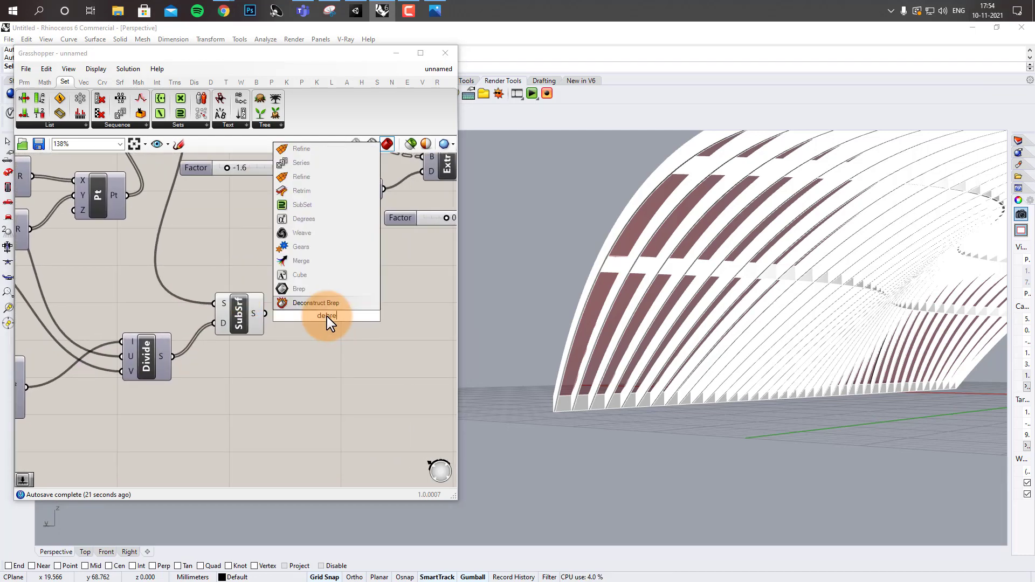
key(Return)
drag(266, 314, 325, 313)
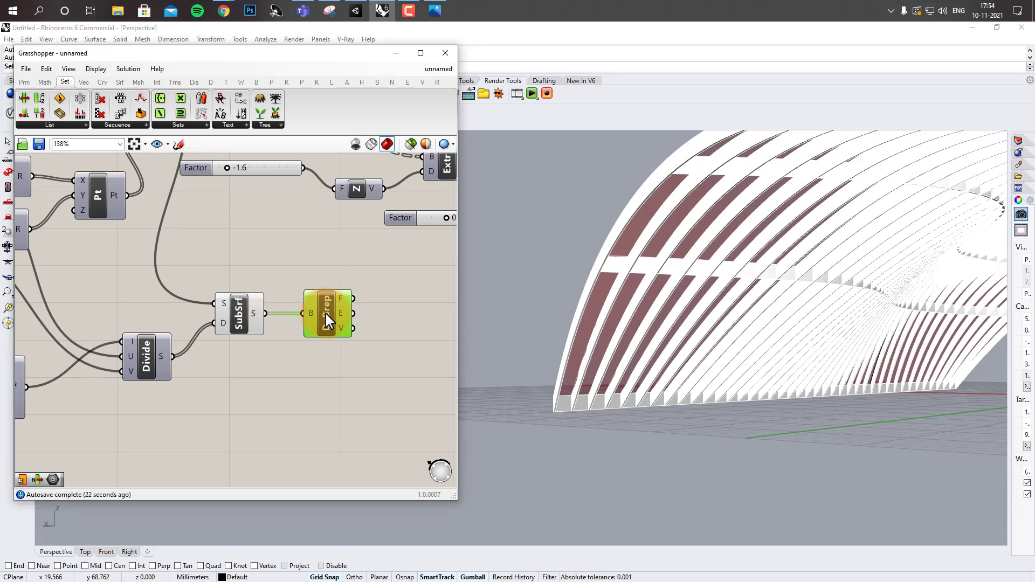
click(335, 343)
Step: Add a List Item component after Deconstruct Brep and connect the V output to its L input
right_drag(363, 342, 268, 340)
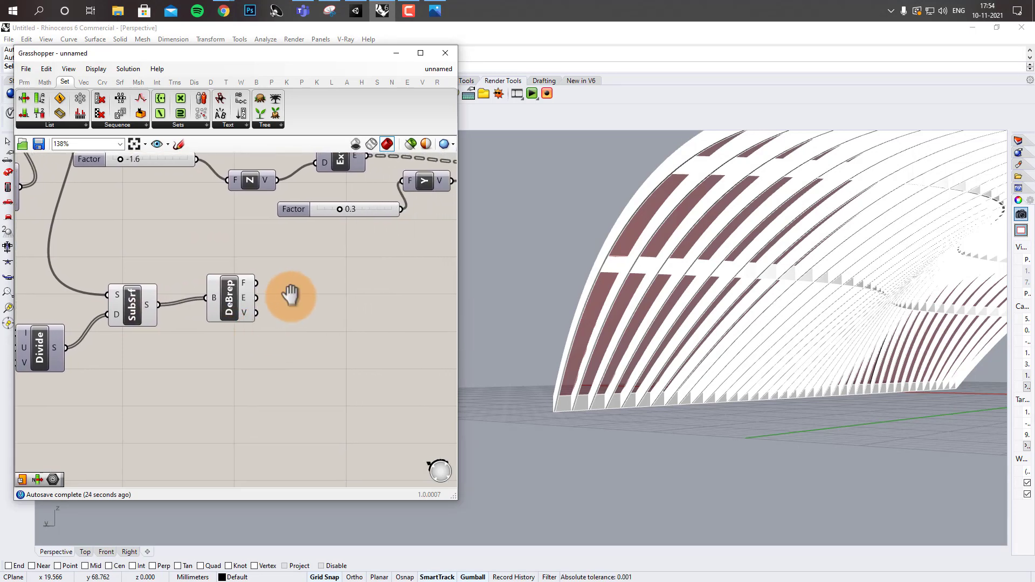
scroll(335, 302, up, 1)
double_click(335, 299)
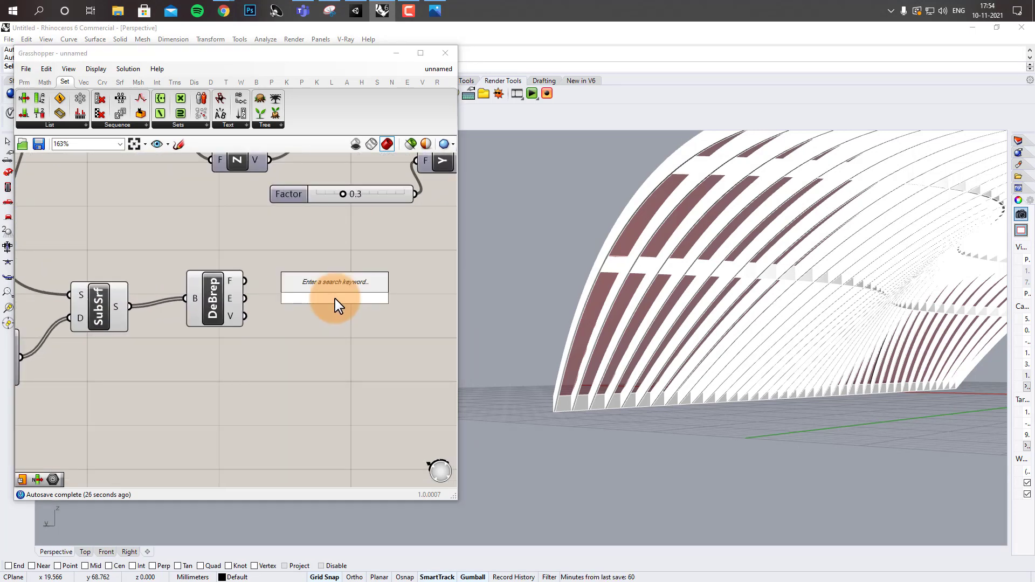
text(list ite)
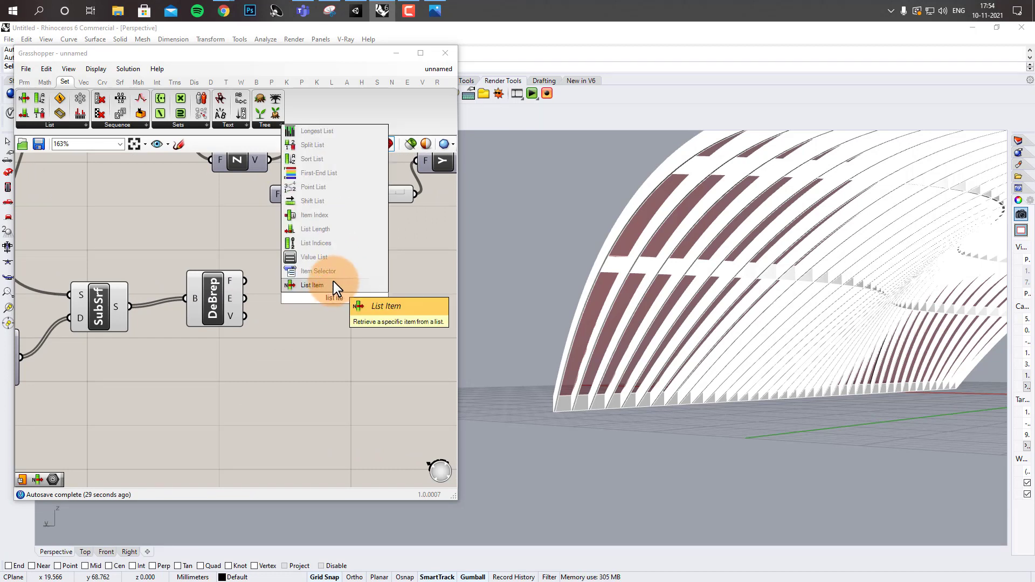
click(333, 283)
drag(246, 316, 306, 280)
drag(338, 303, 368, 334)
right_drag(368, 334, 345, 294)
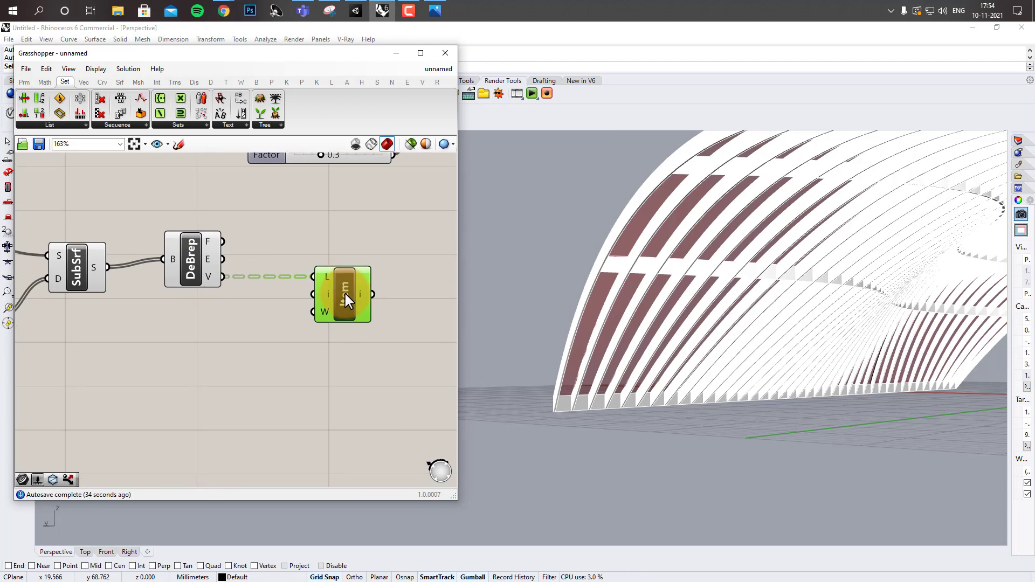
Step: Make three copies of the List Item component, keeping their vertex connections, and stack them below the original
alt+drag(345, 293, 350, 375)
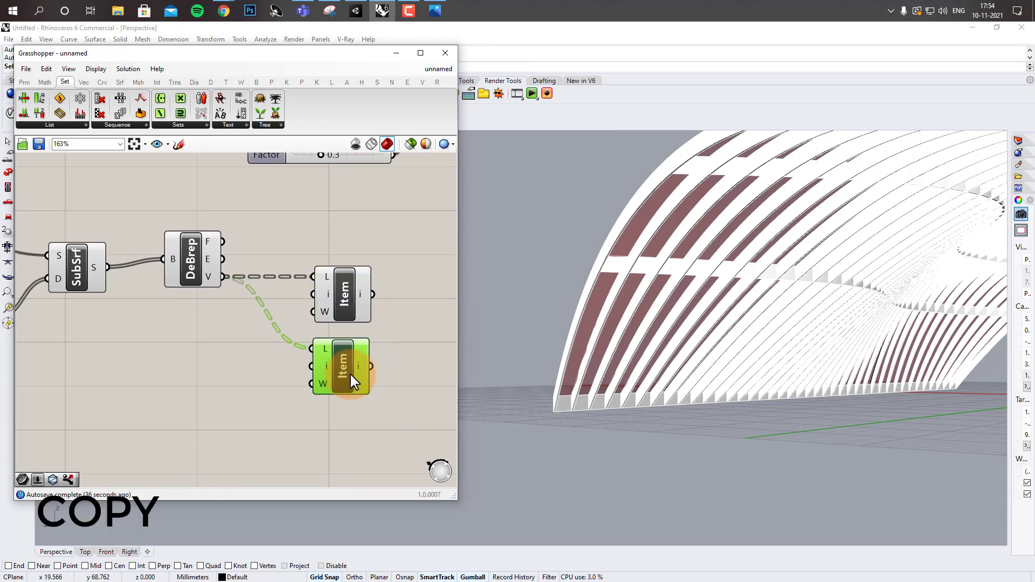
key(ctrl+v)
drag(358, 317, 351, 436)
right_drag(351, 435, 343, 380)
key(ctrl+v)
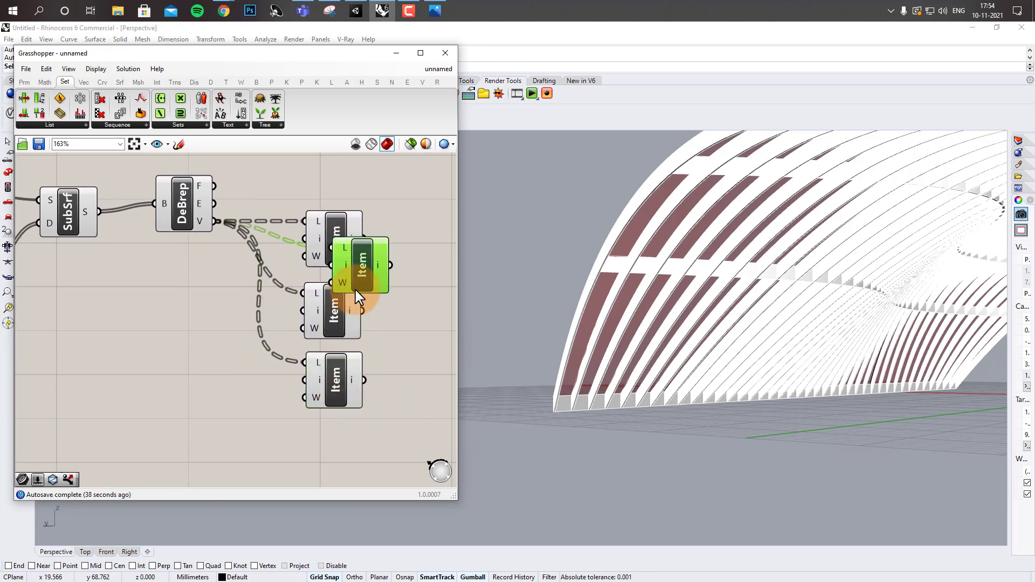
drag(356, 291, 335, 464)
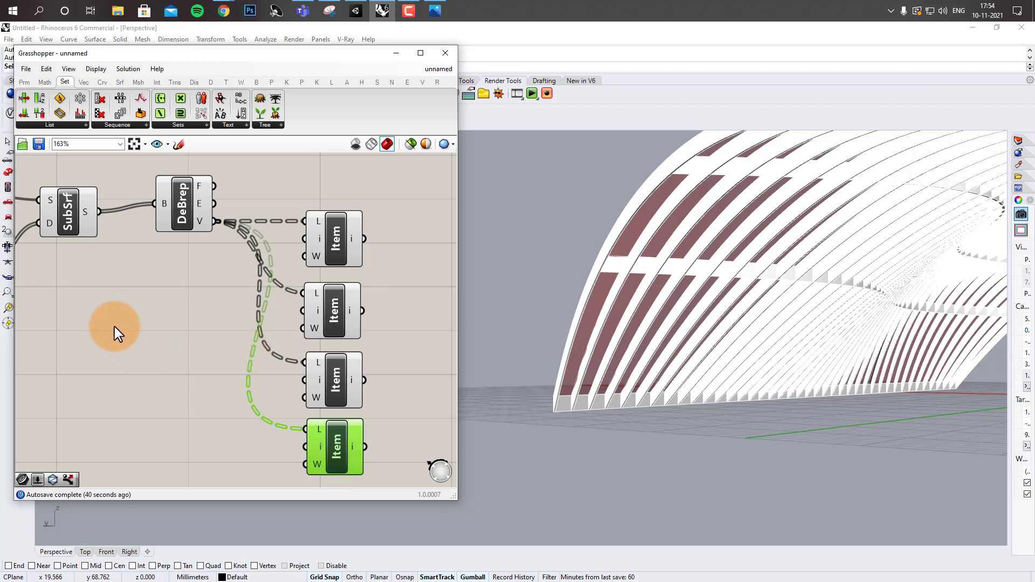
Step: Add a number slider with value 1 and connect it to the second List Item's index input
click(137, 284)
double_click(138, 279)
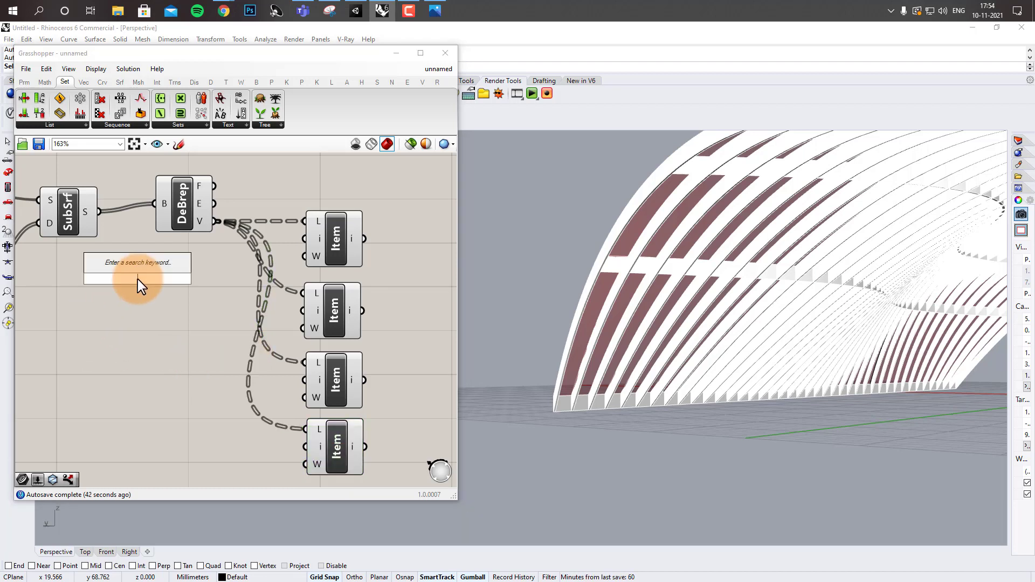
text(1)
key(Return)
drag(138, 280, 299, 305)
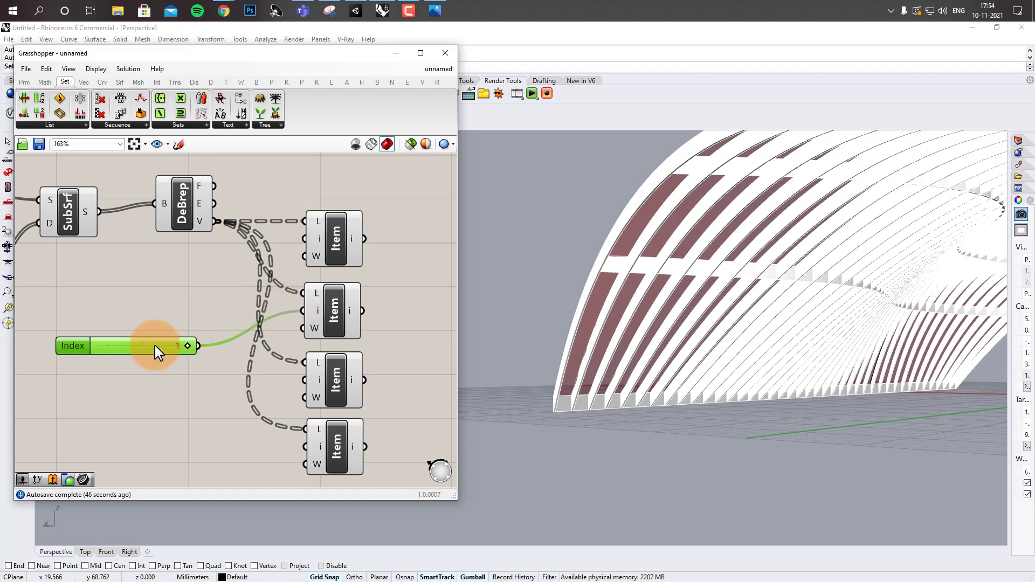
drag(154, 345, 162, 318)
Step: Add a number slider with value 2 and connect it to the third List Item's index input
click(147, 397)
double_click(148, 397)
text(2)
key(Return)
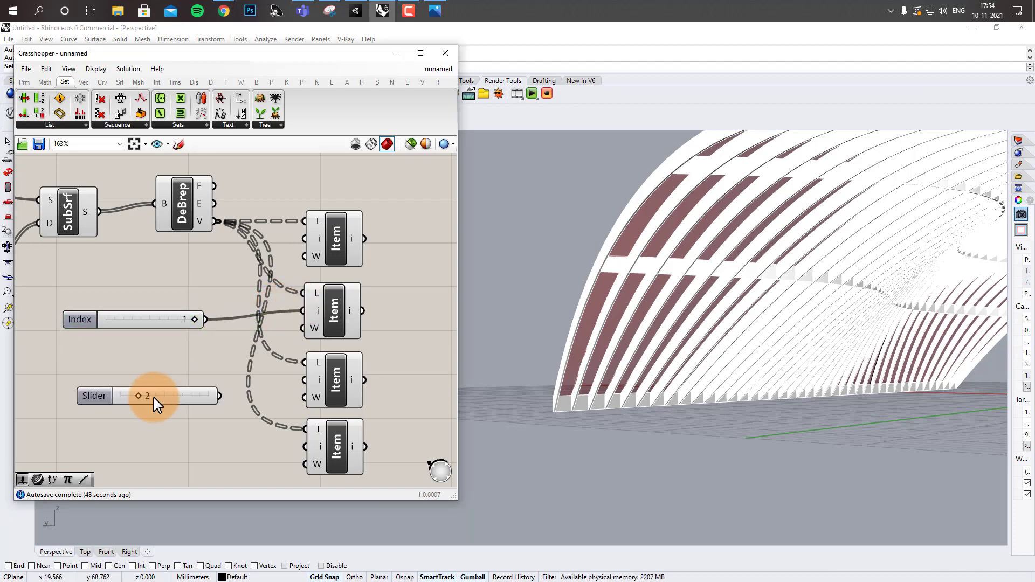
right_drag(235, 386, 243, 337)
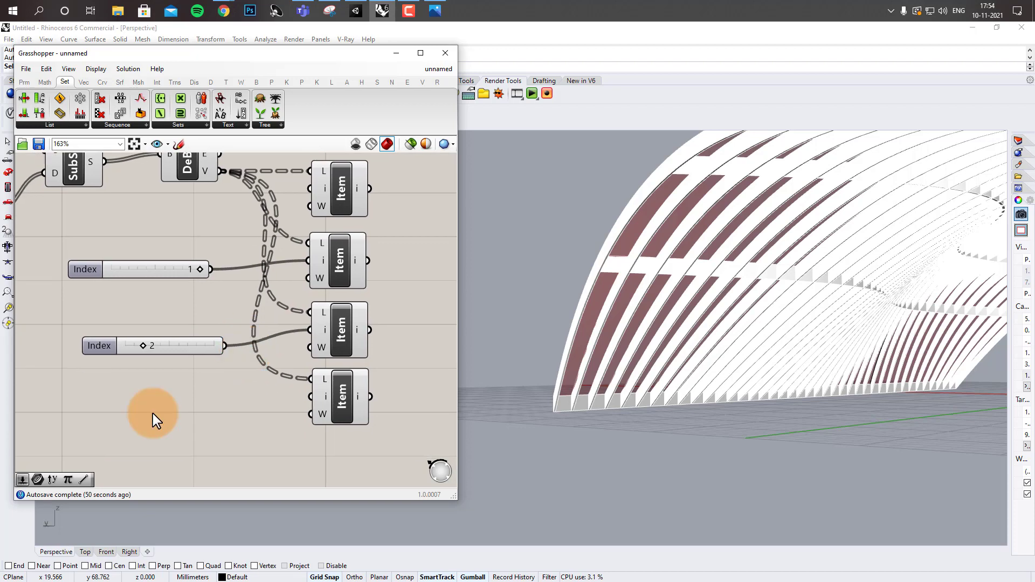
Step: Add a number slider with value 3 and connect it to the fourth List Item's index input
double_click(152, 414)
text(3)
key(Return)
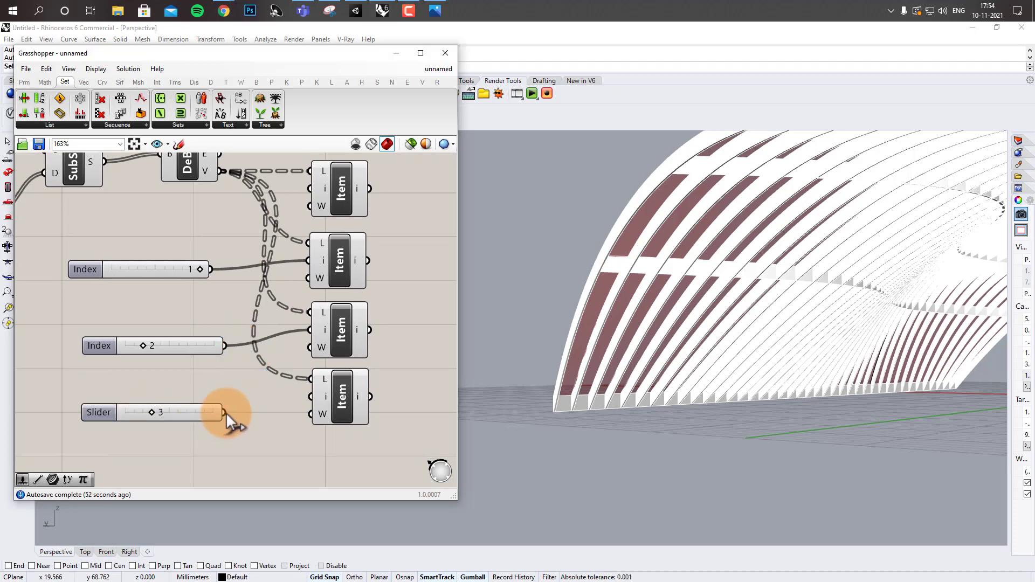
drag(225, 412, 311, 397)
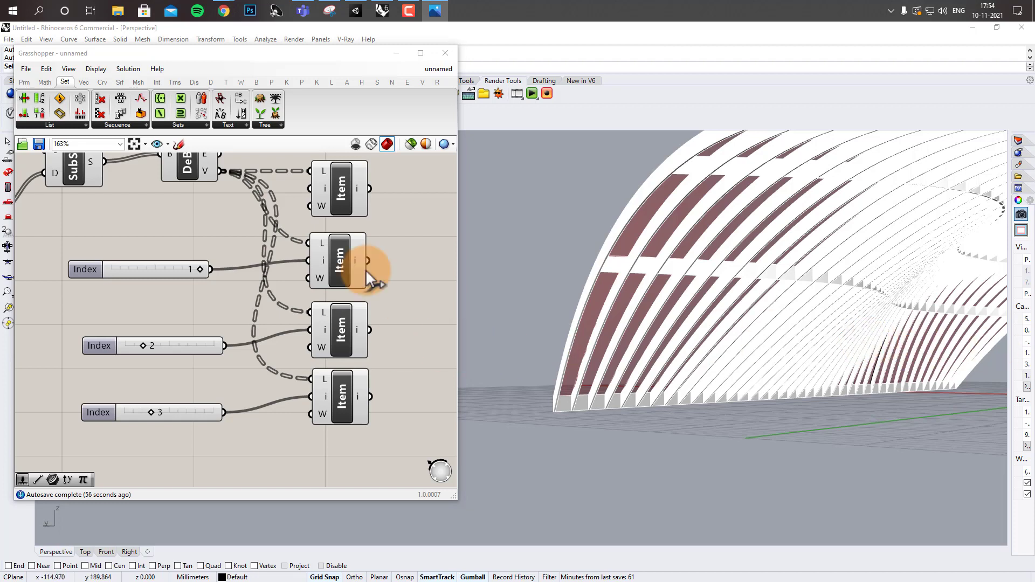
Step: Add a Line component and connect the first List Item's output to A and the third List Item's output to B
right_drag(366, 270, 236, 303)
double_click(316, 275)
text(line)
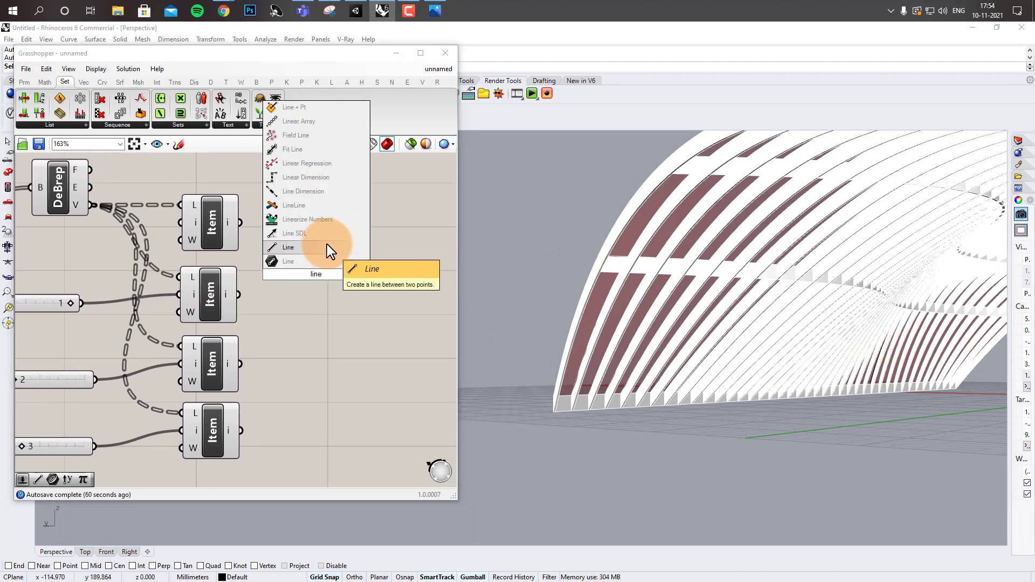
click(327, 246)
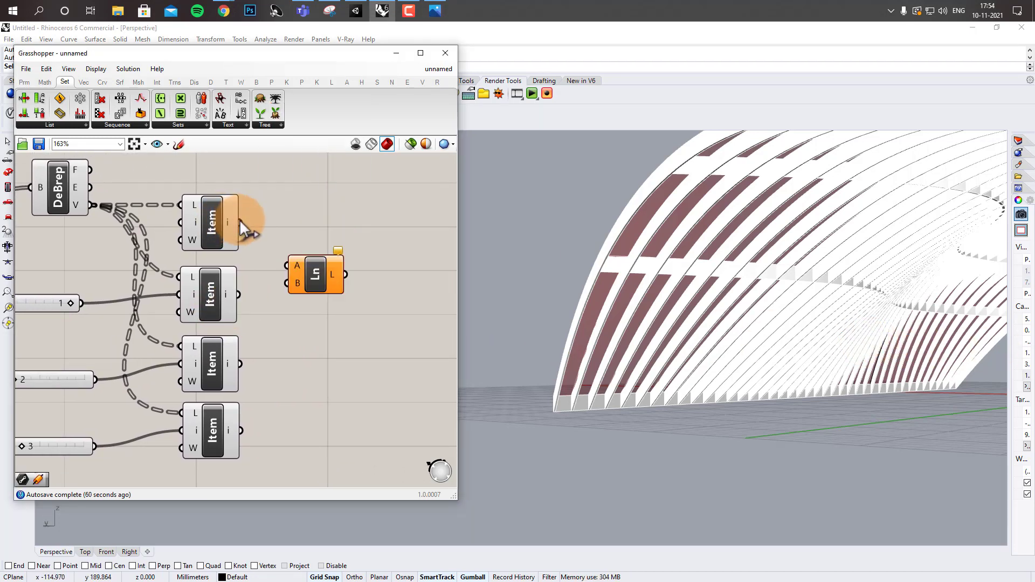
drag(250, 290, 286, 283)
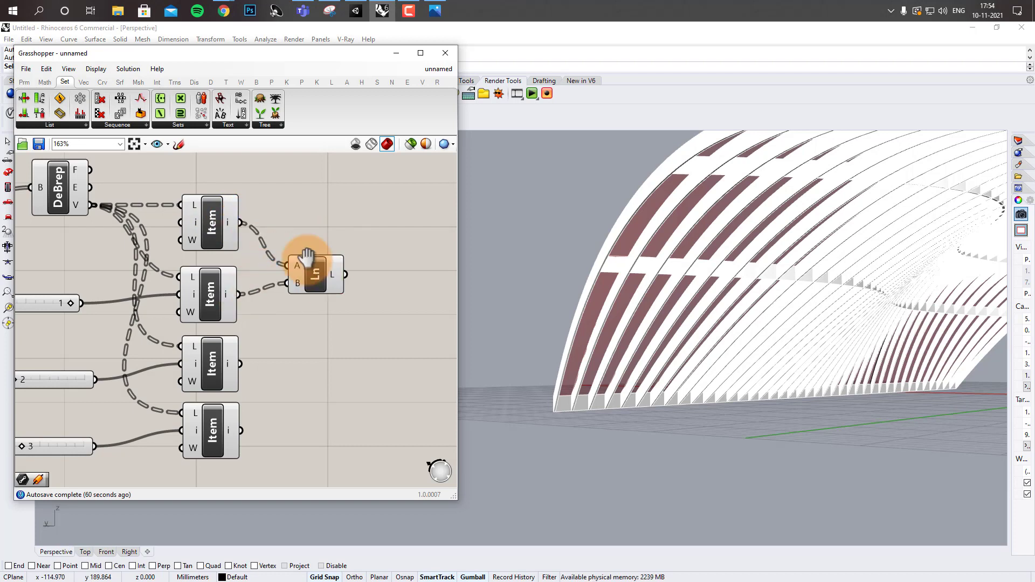
right_drag(258, 341, 245, 306)
Step: Copy the Line component below the original and connect the second List Item to its A input and the fourth to B
click(297, 245)
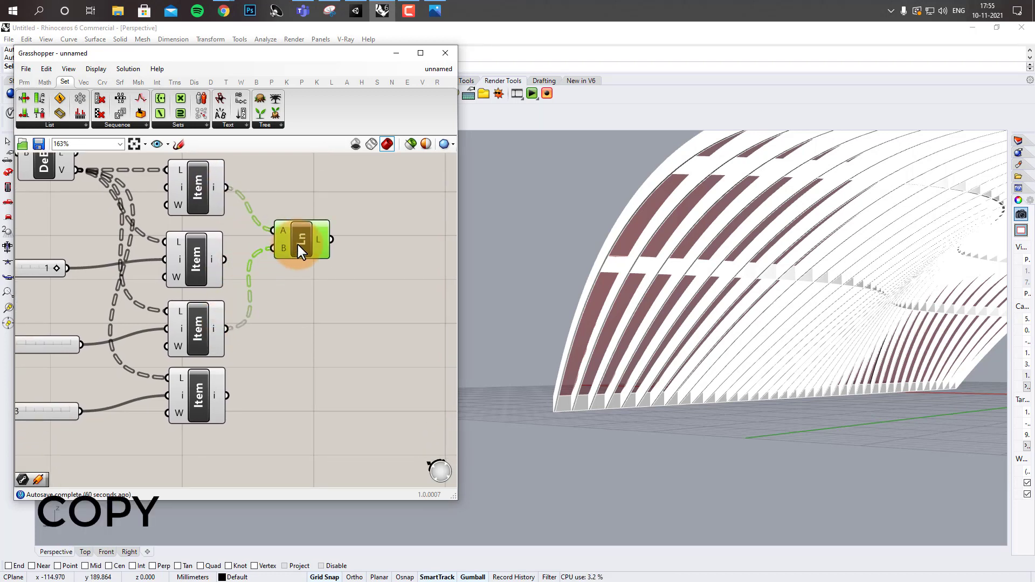
key(ctrl+c)
key(ctrl+v)
drag(333, 303, 331, 360)
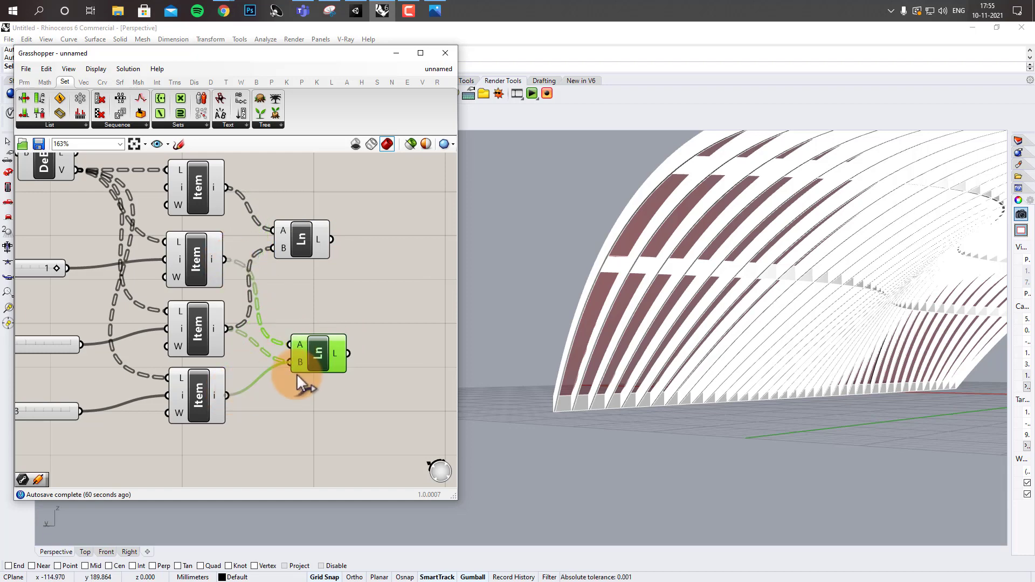
click(312, 404)
drag(306, 245, 318, 245)
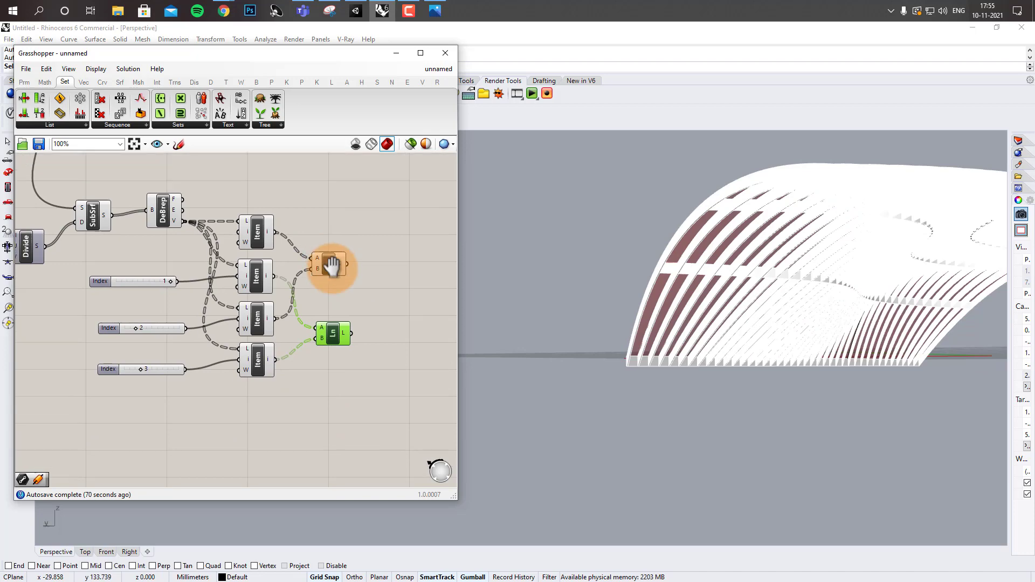
Step: Select the Isotrim and Deconstruct Brep components and examine the subdivided panels between the ribs up close in the viewport
right_drag(330, 266, 370, 354)
right_drag(250, 275, 314, 271)
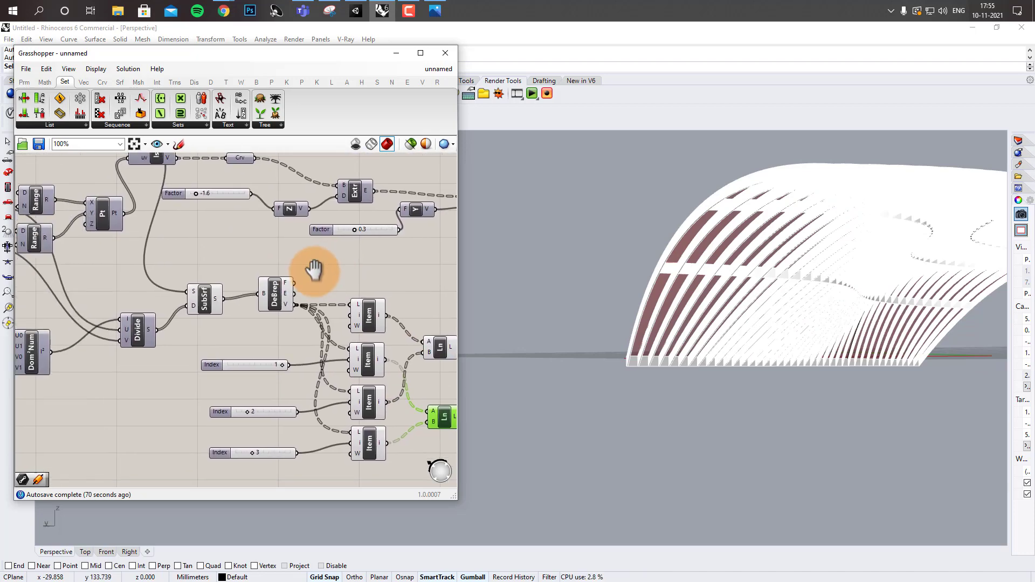
right_drag(188, 283, 296, 313)
scroll(270, 315, up, 1)
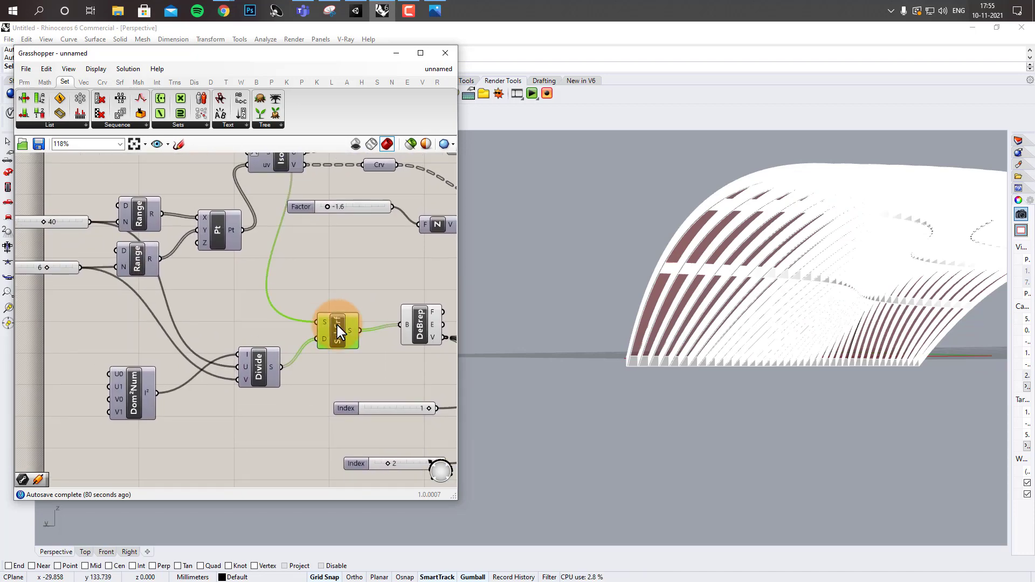
right_drag(762, 266, 484, 275)
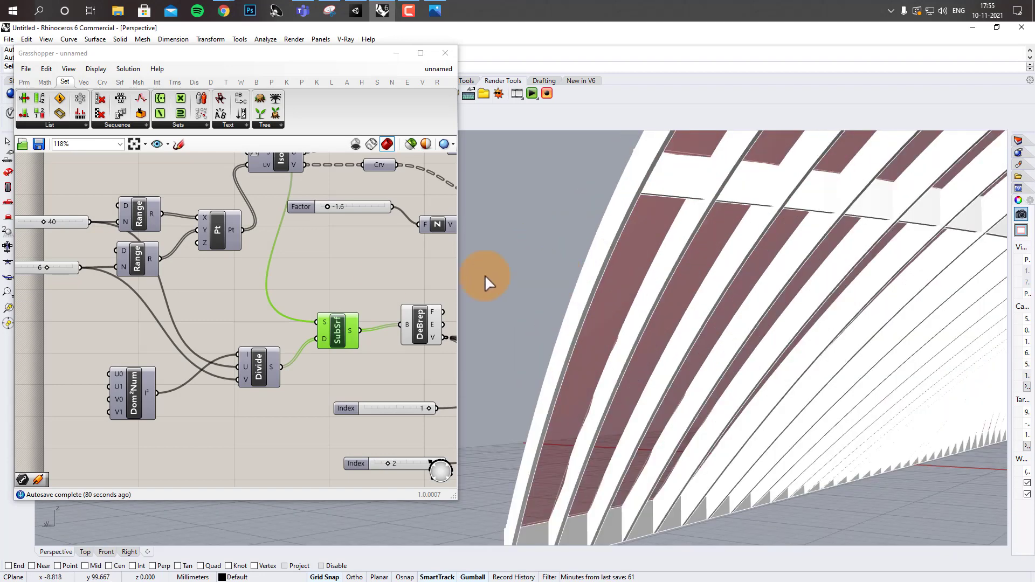
click(386, 277)
click(420, 325)
right_drag(419, 326, 250, 253)
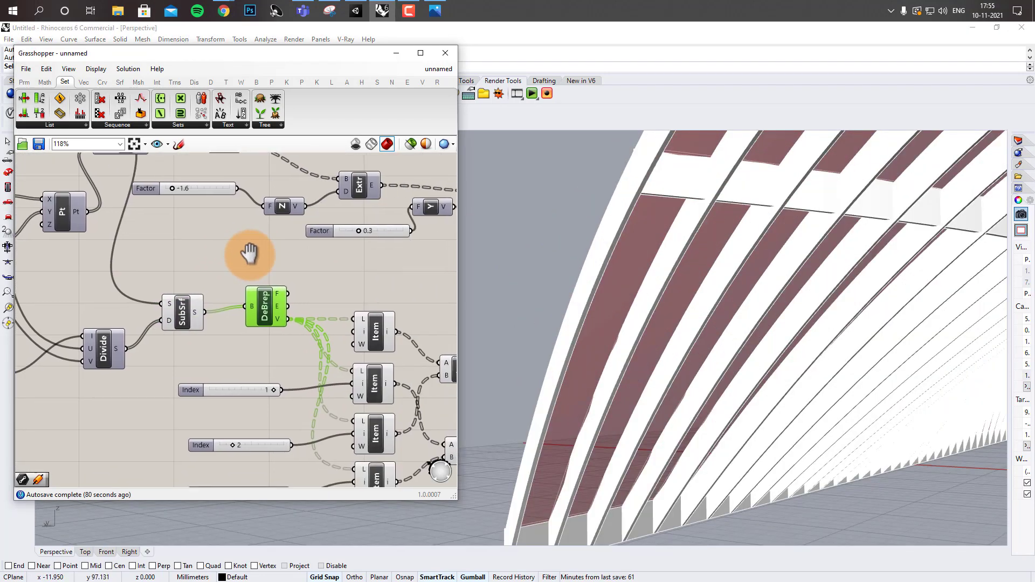
Step: Add a Move component after the two Line components and connect both Line outputs to its G input
scroll(250, 254, down, 2)
right_drag(338, 275, 178, 275)
click(273, 286)
scroll(283, 288, up, 1)
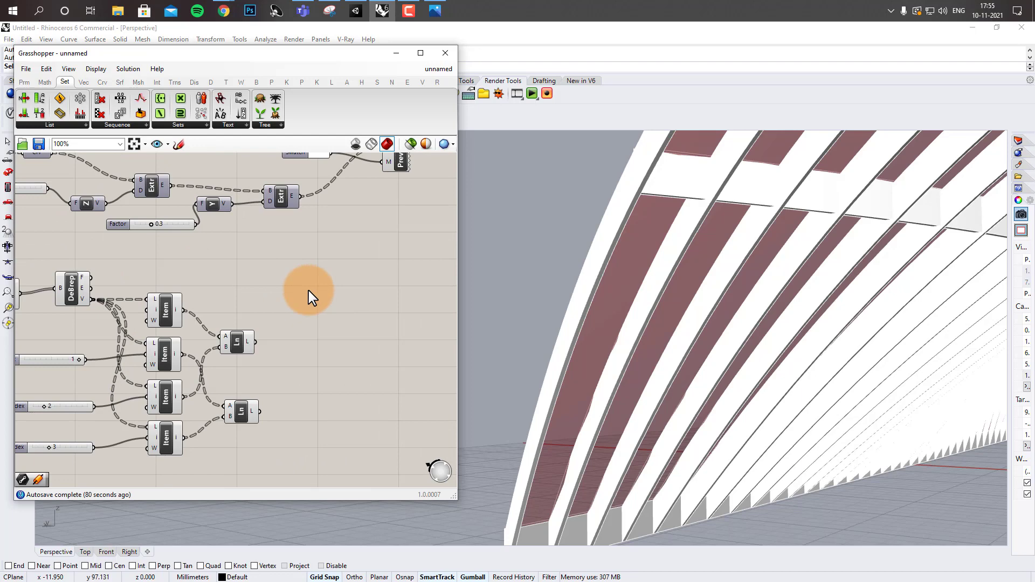
double_click(308, 290)
text(move)
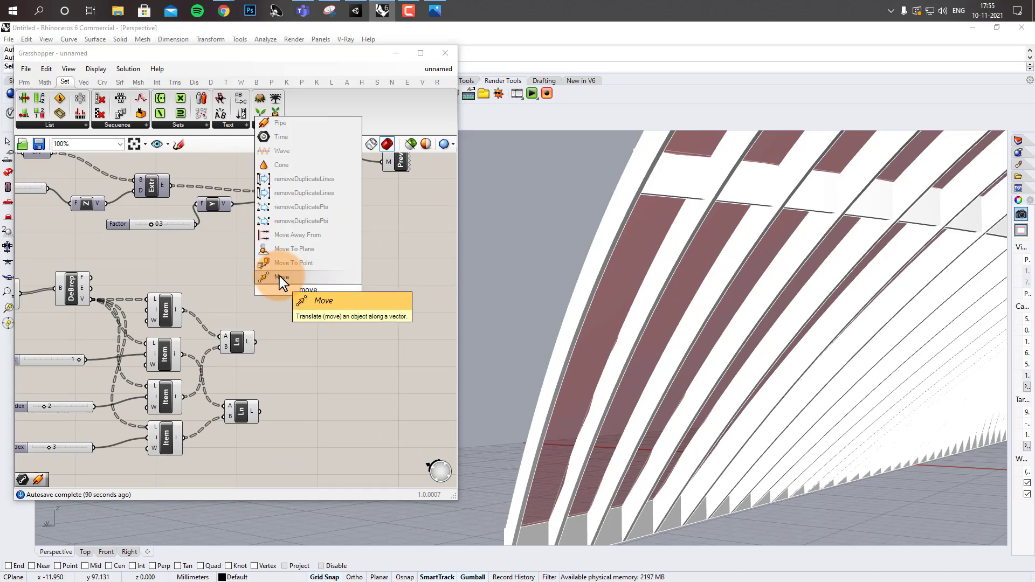
click(280, 277)
scroll(263, 286, up, 1)
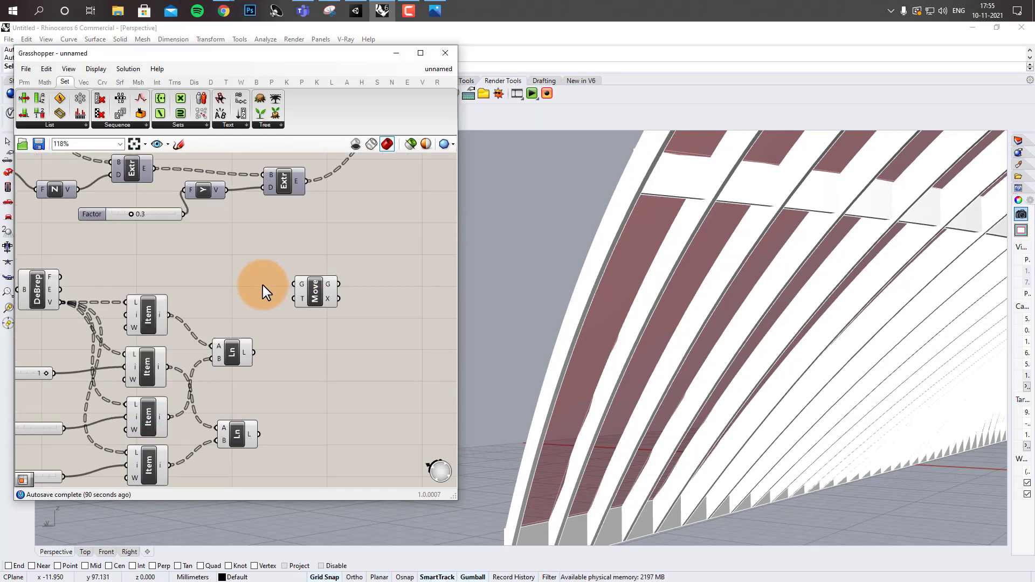
scroll(263, 285, up, 2)
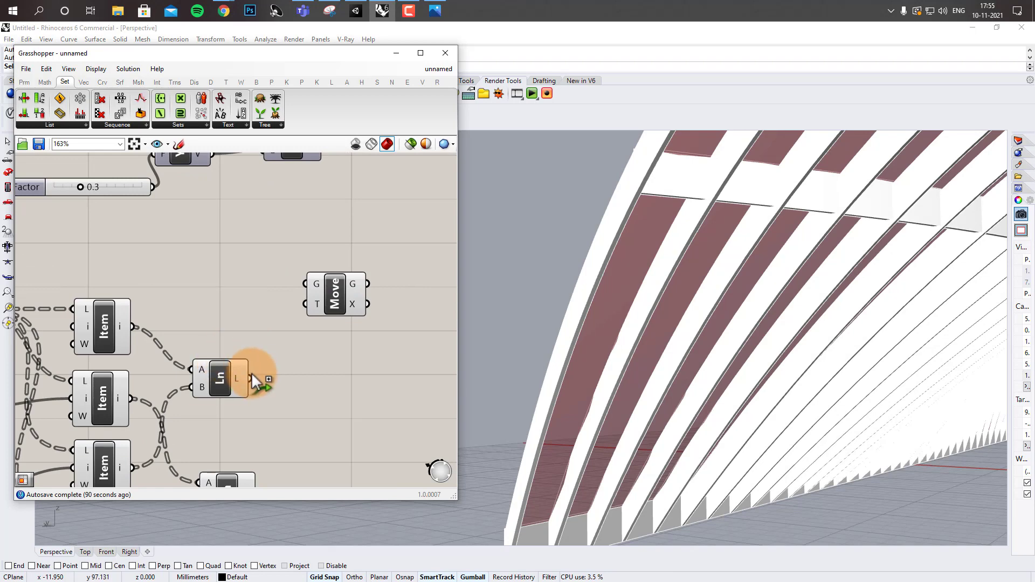
drag(251, 374, 305, 283)
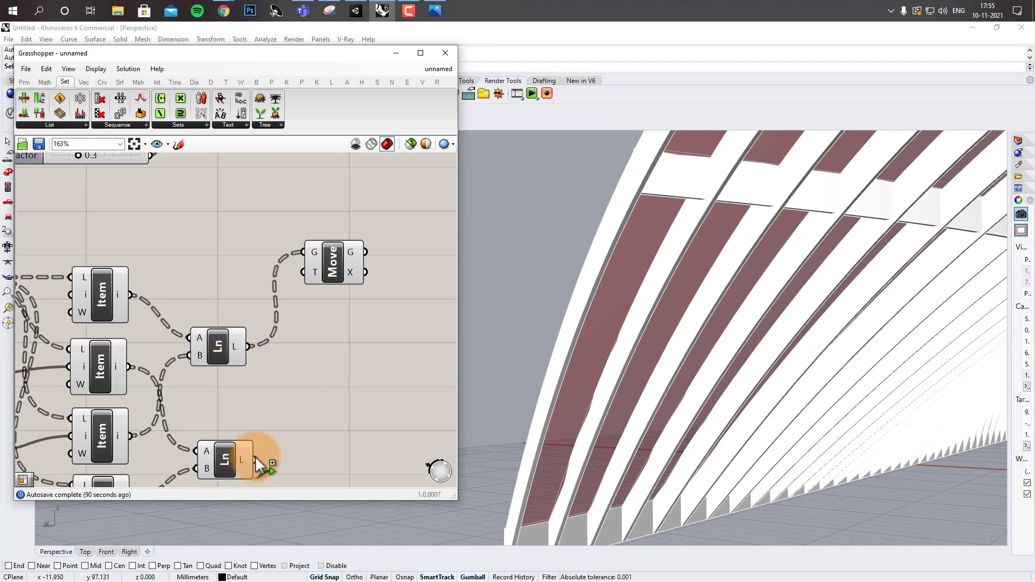
drag(254, 456, 306, 274)
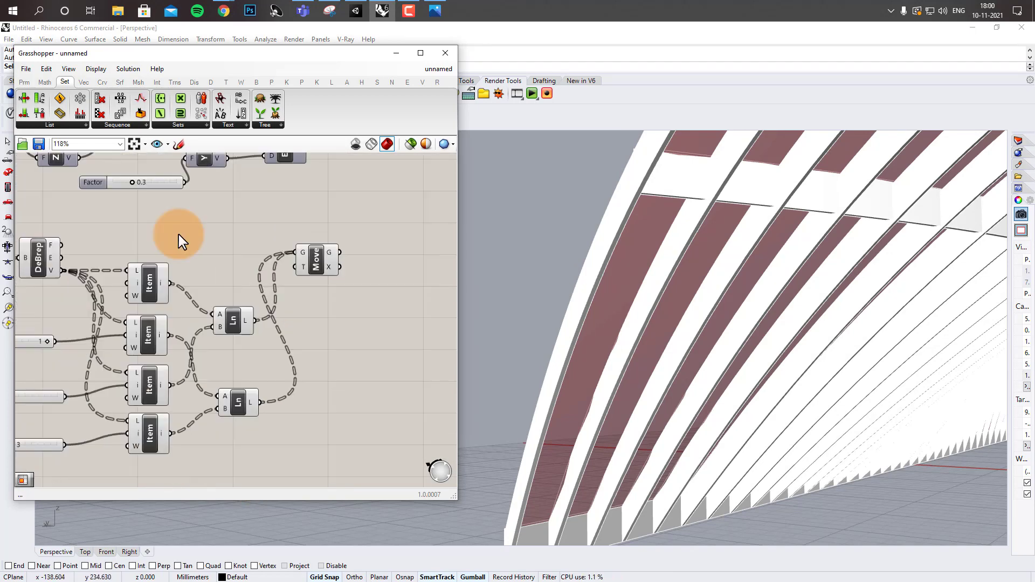
Step: Connect the upper Unit Z component's vector output to the T input of the Move component
right_drag(179, 235, 241, 301)
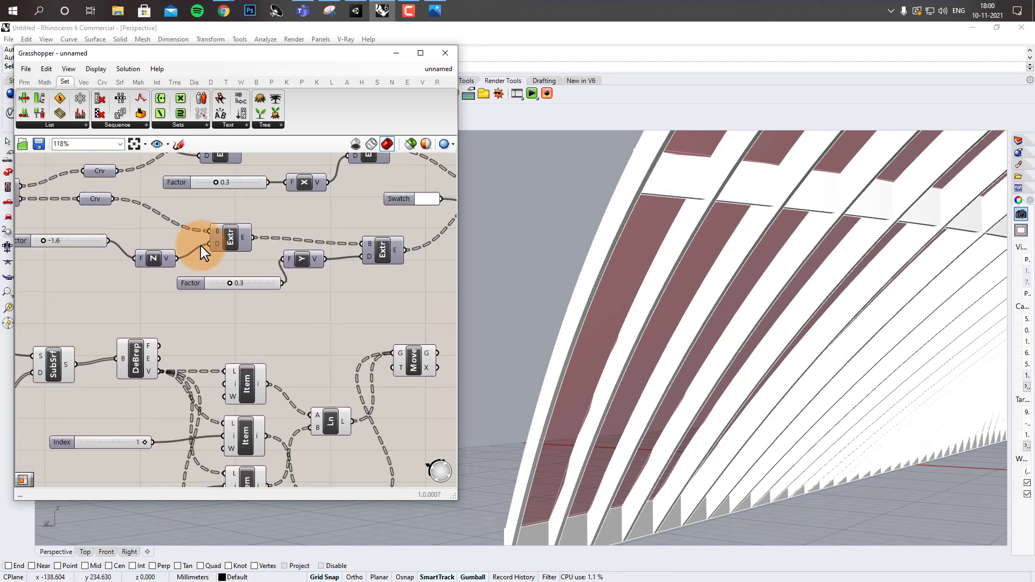
right_drag(203, 241, 236, 309)
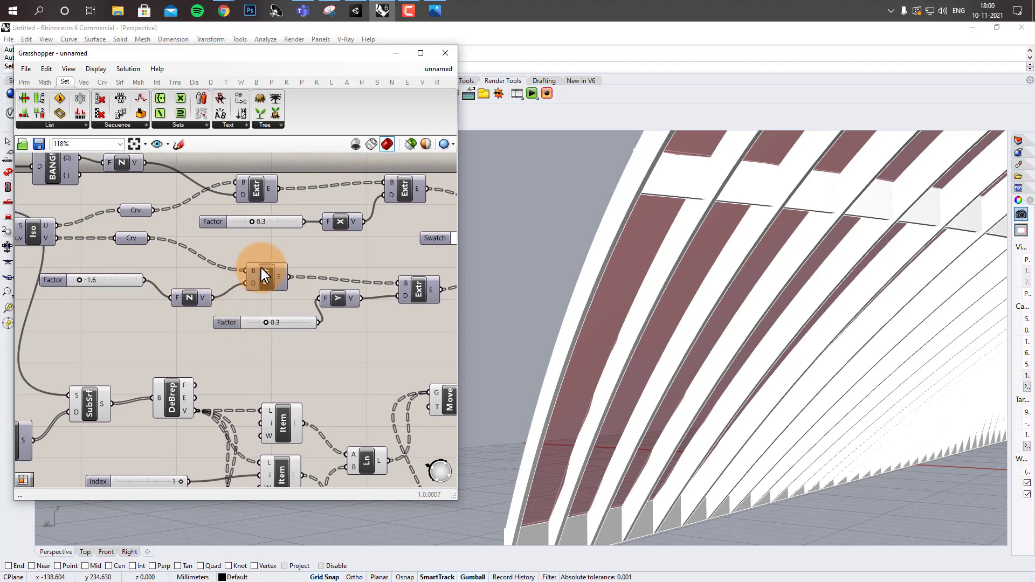
right_drag(261, 268, 250, 326)
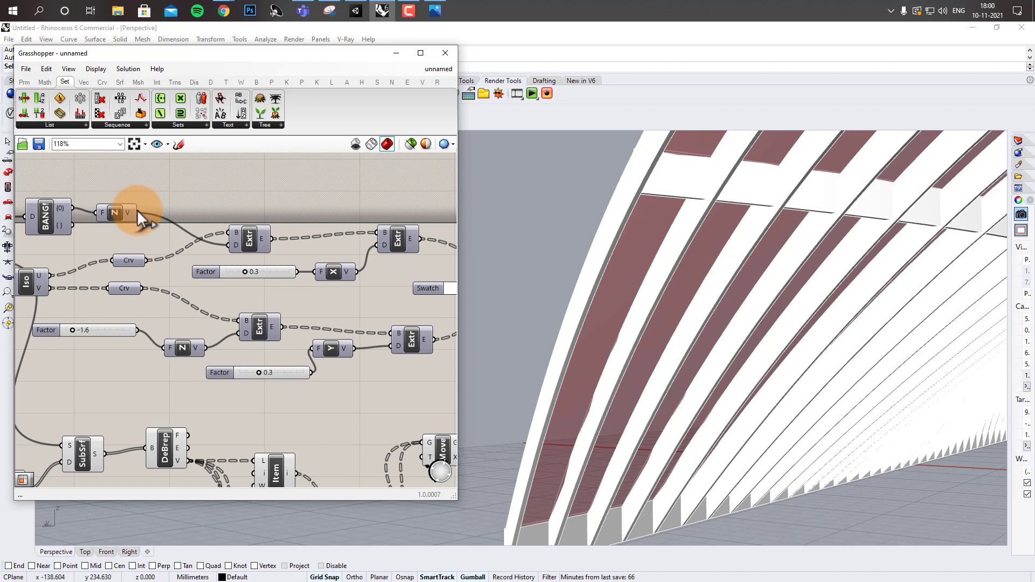
drag(137, 212, 430, 443)
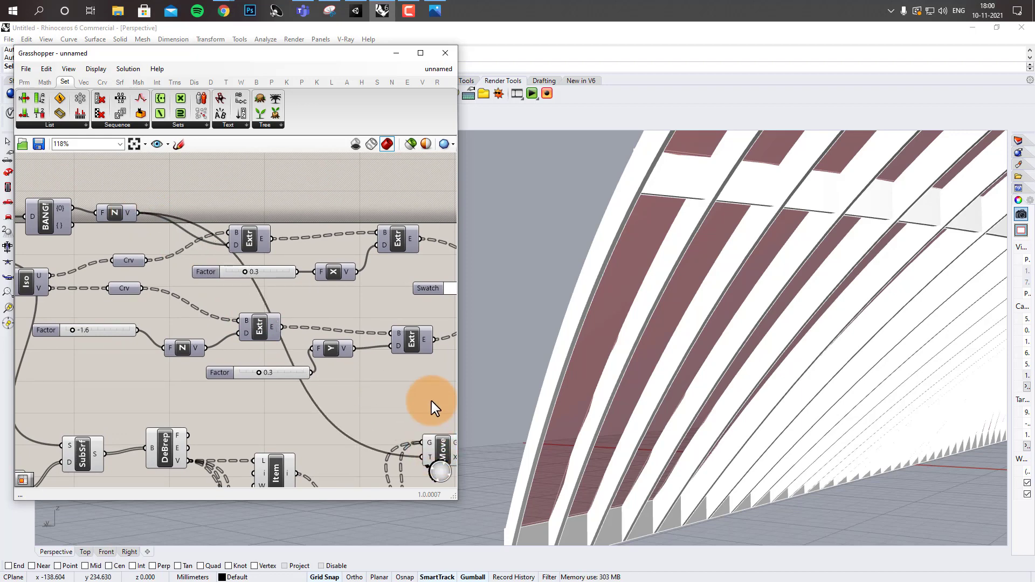
right_drag(431, 401, 353, 332)
scroll(377, 388, up, 2)
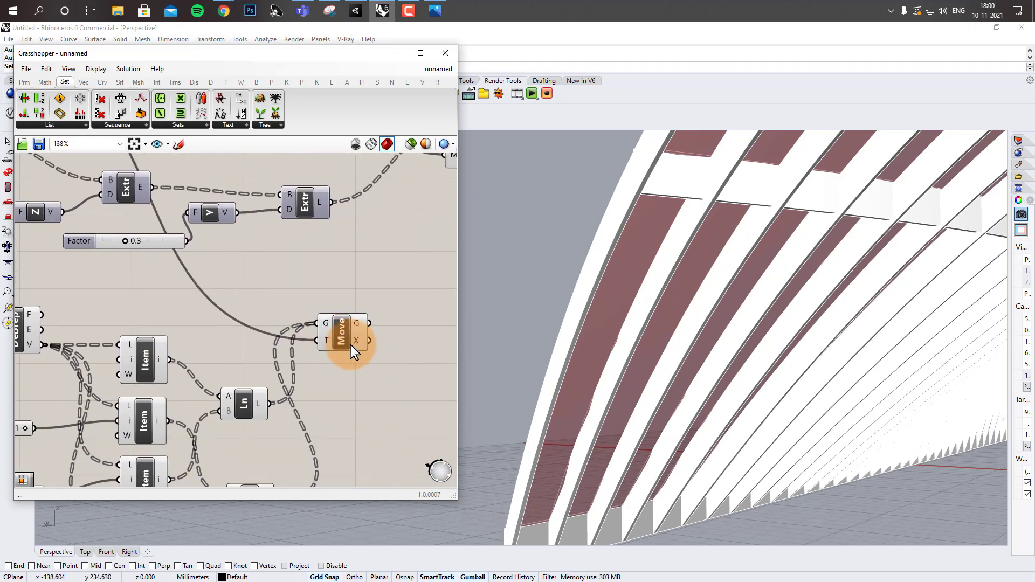
Step: Turn off the preview of the white ribs' Custom Preview component
click(350, 345)
scroll(668, 320, down, 5)
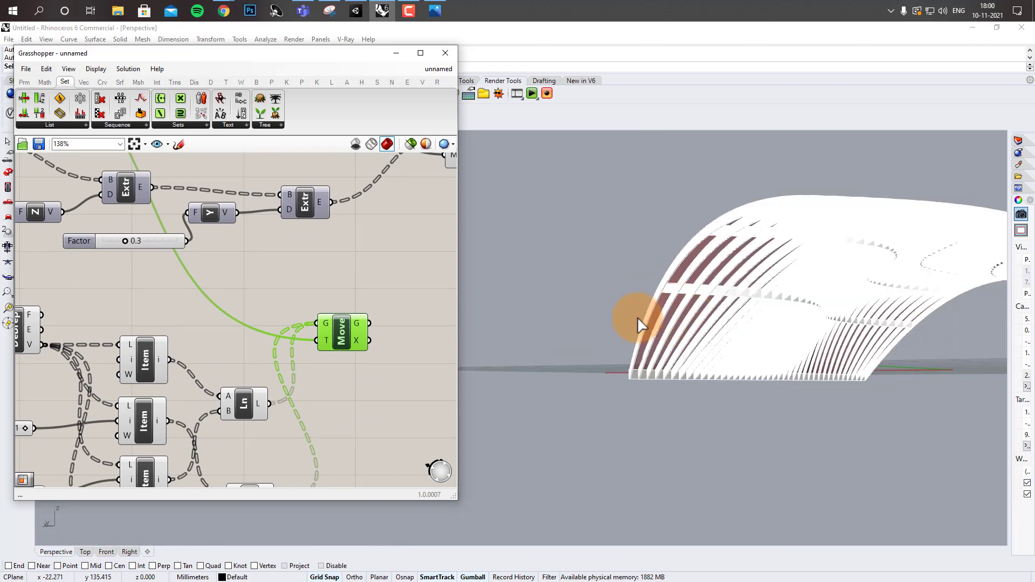
scroll(284, 277, down, 4)
middle_click(285, 318)
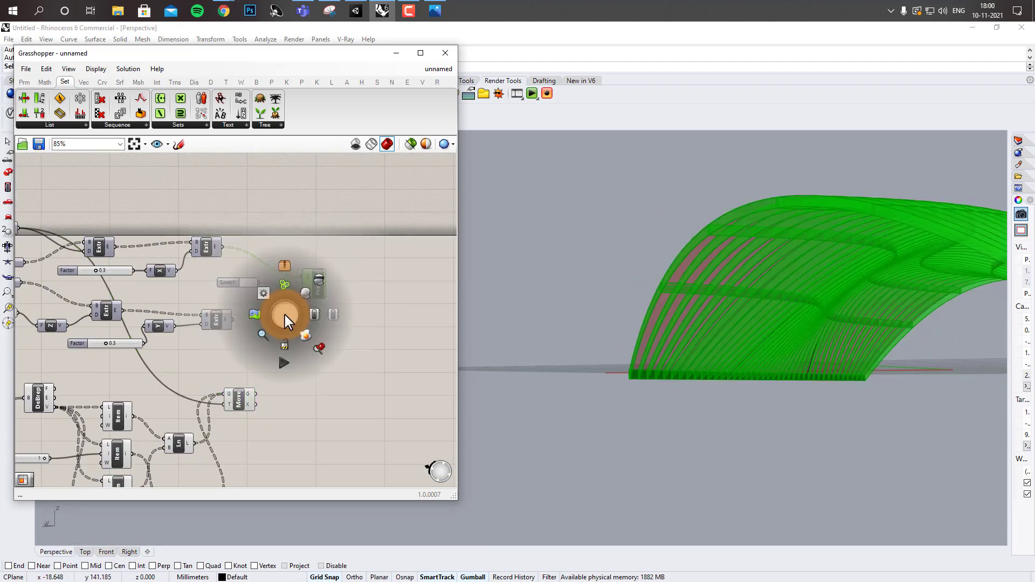
click(317, 280)
click(337, 257)
Step: Reparameterize the surface (S) input of the Isotrim (SubSrf) component
scroll(243, 380, up, 3)
right_drag(254, 368, 399, 294)
right_drag(198, 346, 401, 340)
scroll(306, 274, down, 2)
click(358, 339)
right_drag(166, 286, 304, 291)
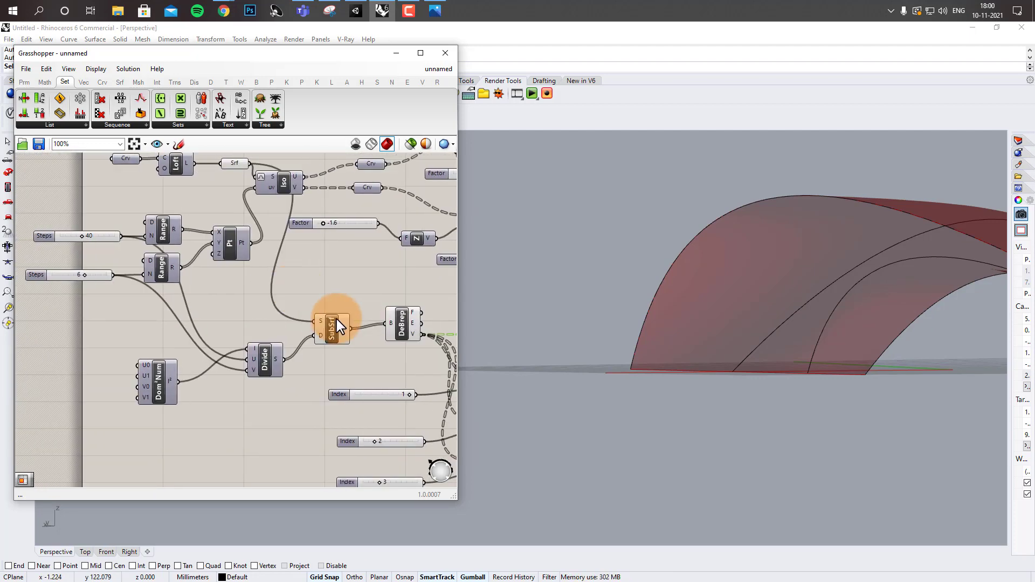
scroll(336, 324, up, 4)
right_click(309, 324)
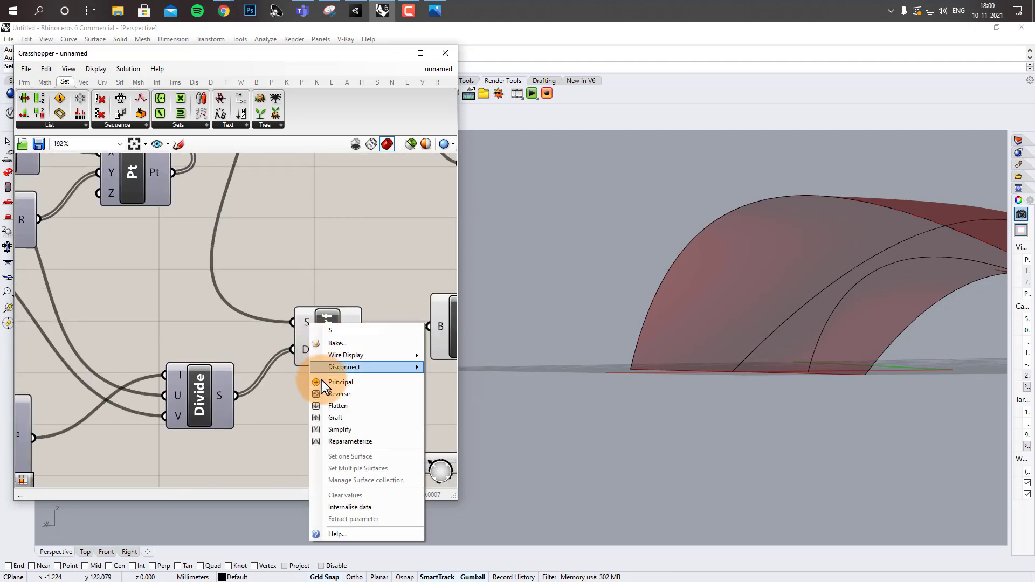
click(328, 441)
Step: Examine the diagonal lines across the subdivided surface in the viewport, from a distance and up close
scroll(307, 278, down, 3)
scroll(213, 290, up, 2)
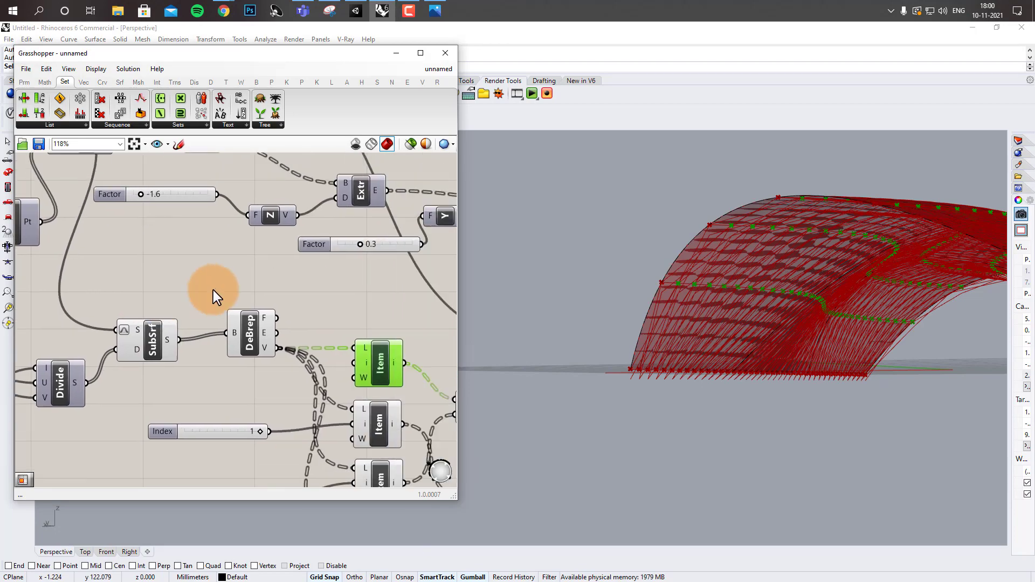
scroll(212, 290, down, 2)
scroll(694, 289, up, 3)
scroll(654, 296, down, 2)
scroll(678, 293, up, 2)
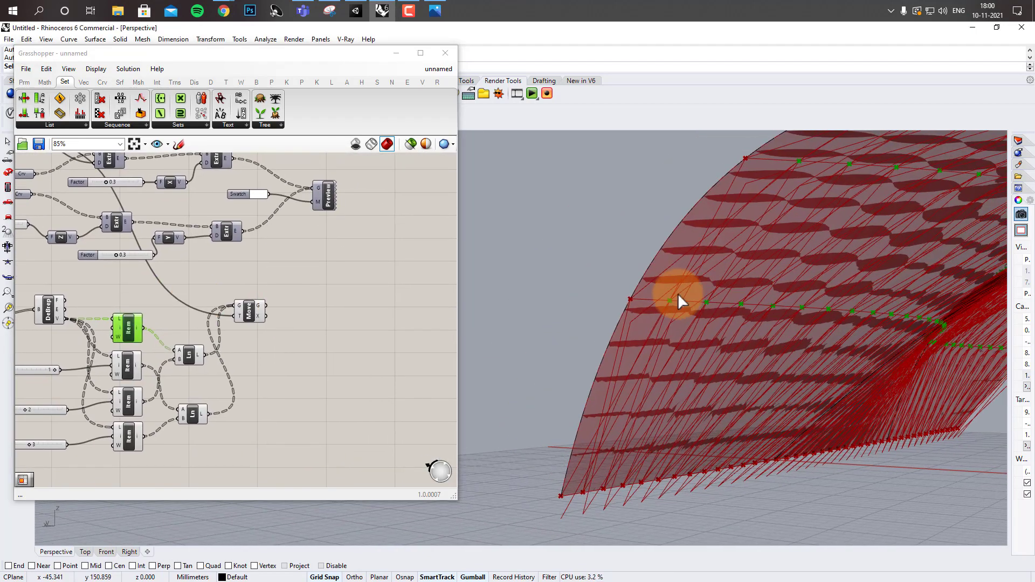
scroll(678, 293, up, 3)
right_drag(646, 312, 664, 314)
scroll(656, 267, down, 4)
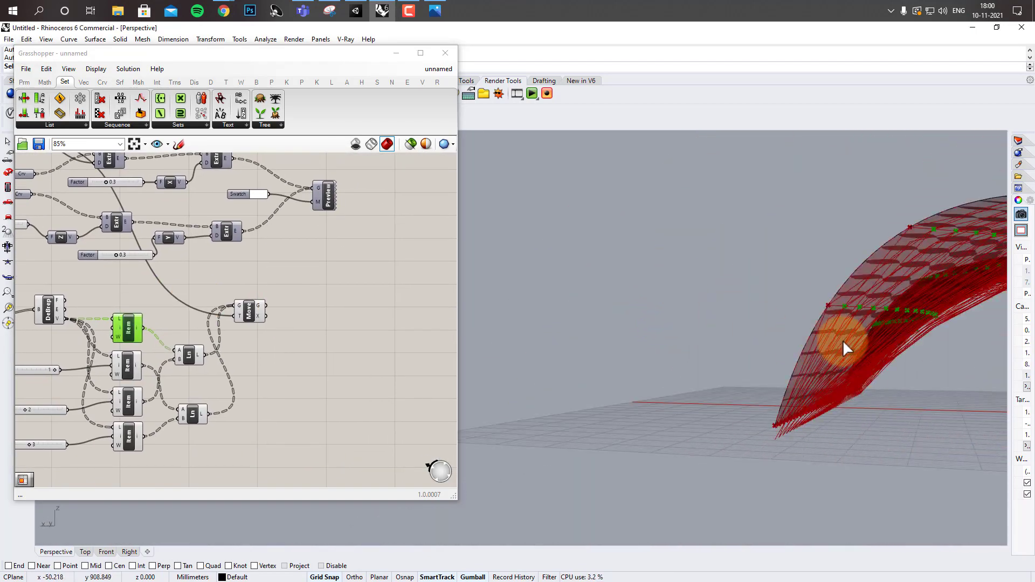
scroll(842, 340, up, 5)
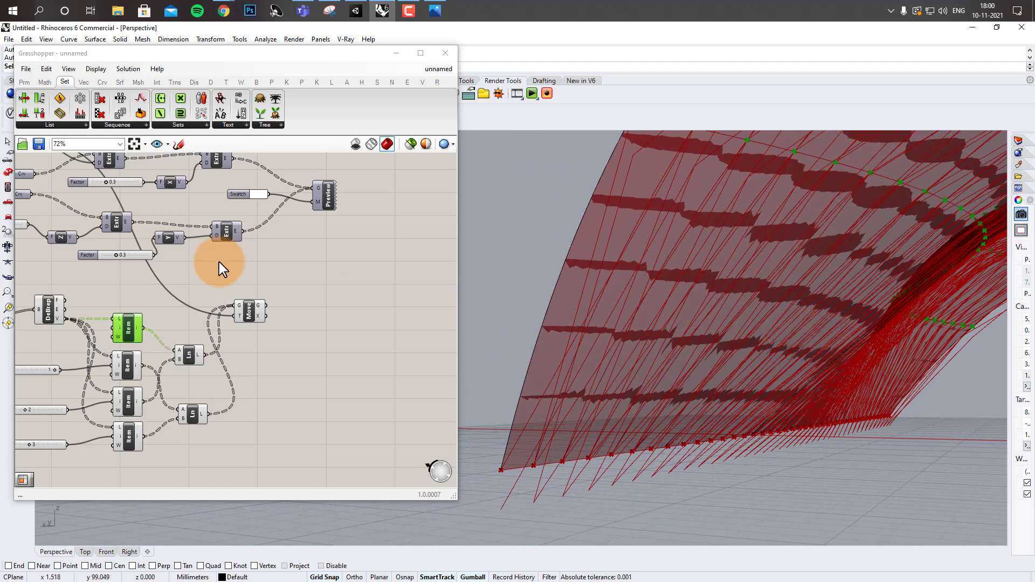
scroll(219, 262, down, 2)
scroll(199, 323, up, 4)
Step: Turn off the preview of the Isotrim, Deconstruct Brep, List Item and both Line components
middle_click(209, 368)
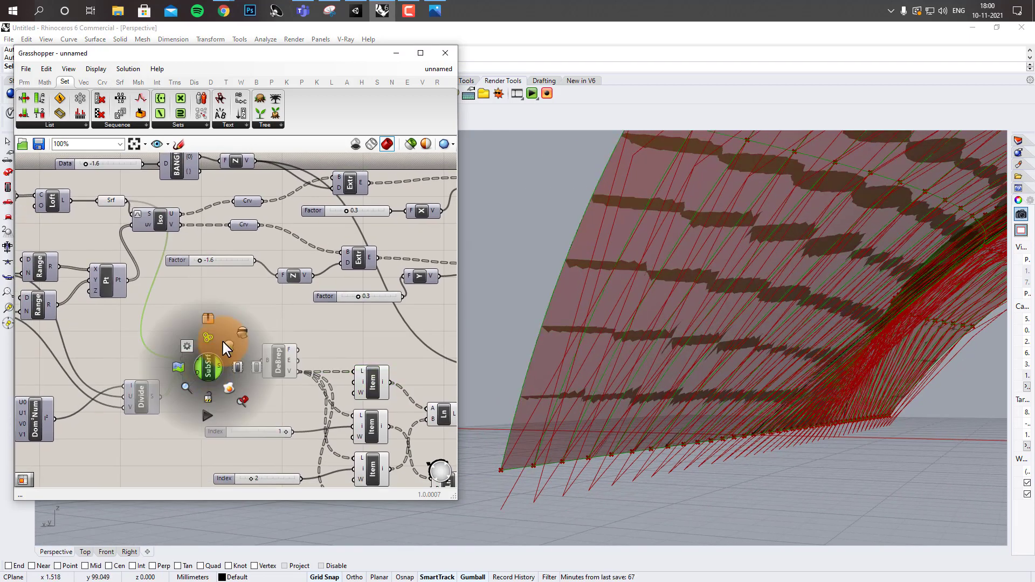
click(243, 333)
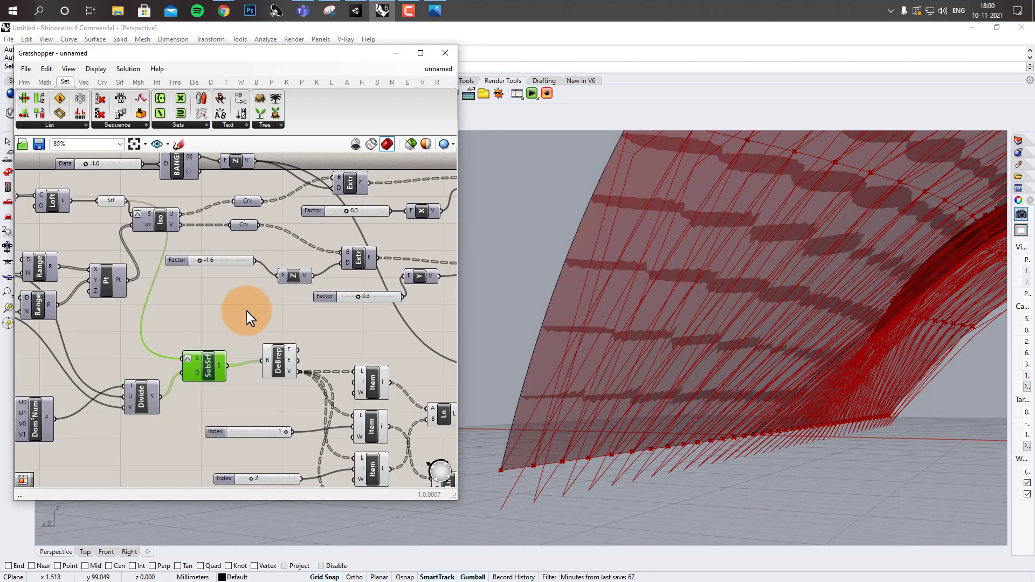
scroll(247, 312, down, 1)
click(272, 351)
right_drag(347, 324, 328, 295)
scroll(347, 290, down, 1)
drag(358, 280, 171, 435)
middle_click(235, 433)
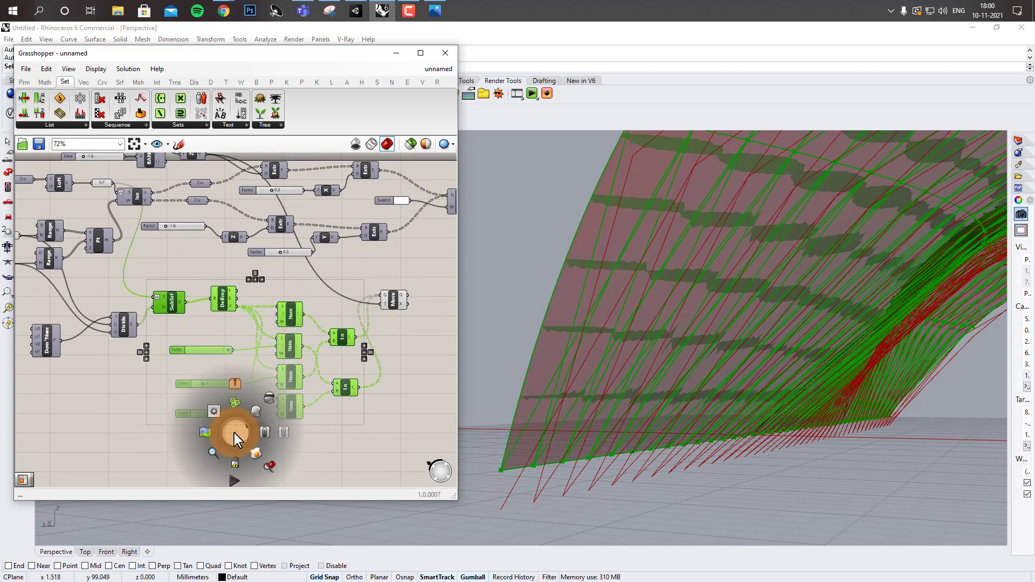
click(265, 401)
click(409, 341)
Step: Highlight the moved diagonal lines and turn the preview of the ribs' Custom Preview component back on
right_drag(345, 346, 244, 347)
scroll(297, 300, up, 5)
click(300, 309)
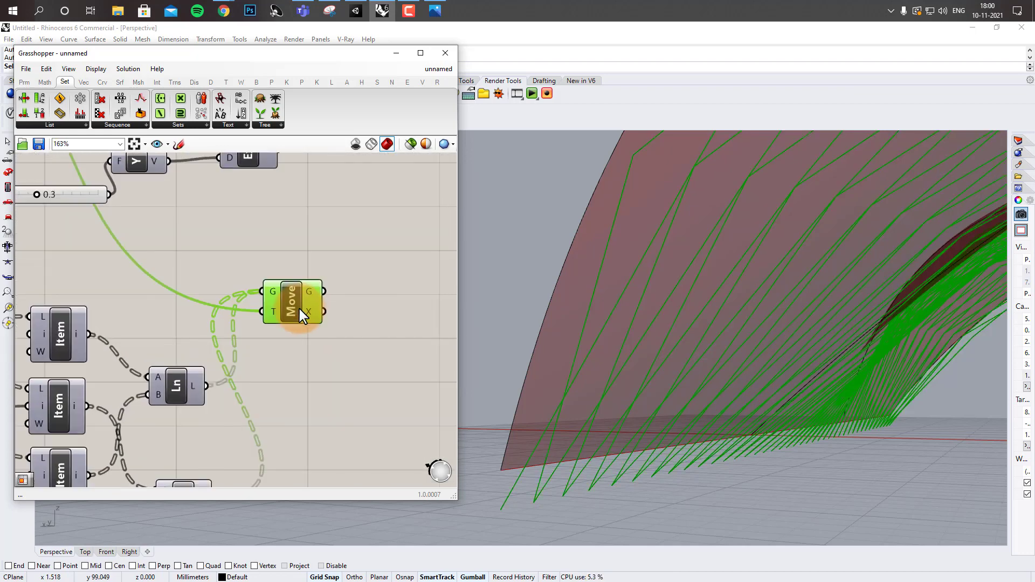
click(324, 379)
scroll(323, 379, down, 2)
right_drag(324, 380, 250, 391)
click(334, 179)
middle_click(337, 182)
click(357, 165)
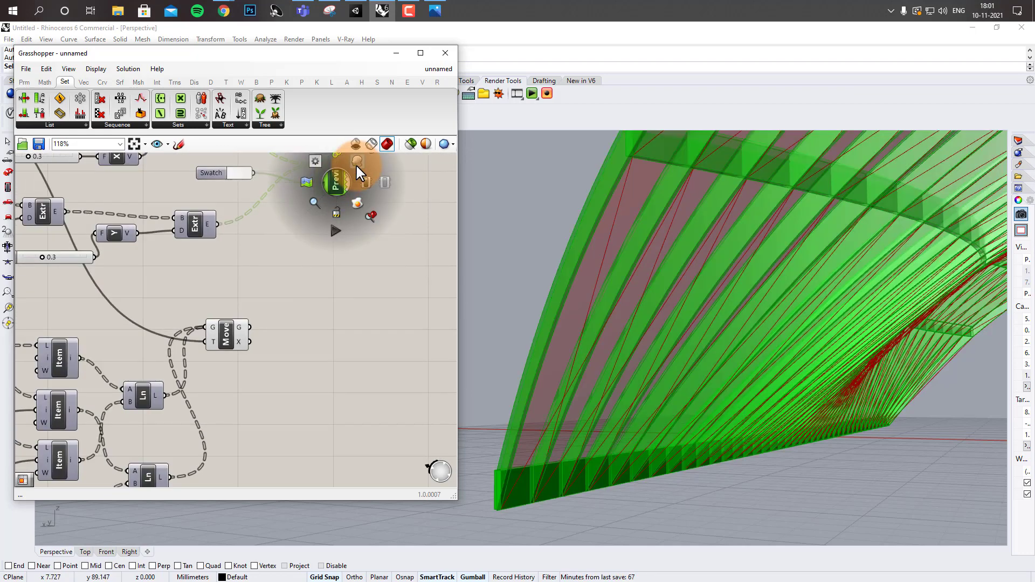
click(323, 352)
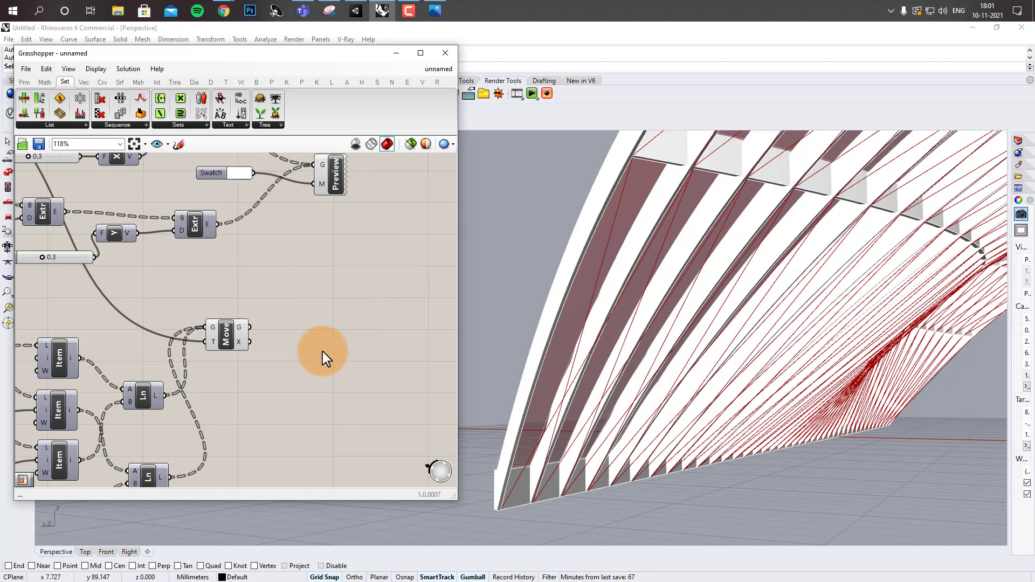
Step: Add a Pipe component after Move and connect Move's G output to its C input
double_click(319, 317)
text(pipe)
key(Return)
scroll(244, 318, up, 3)
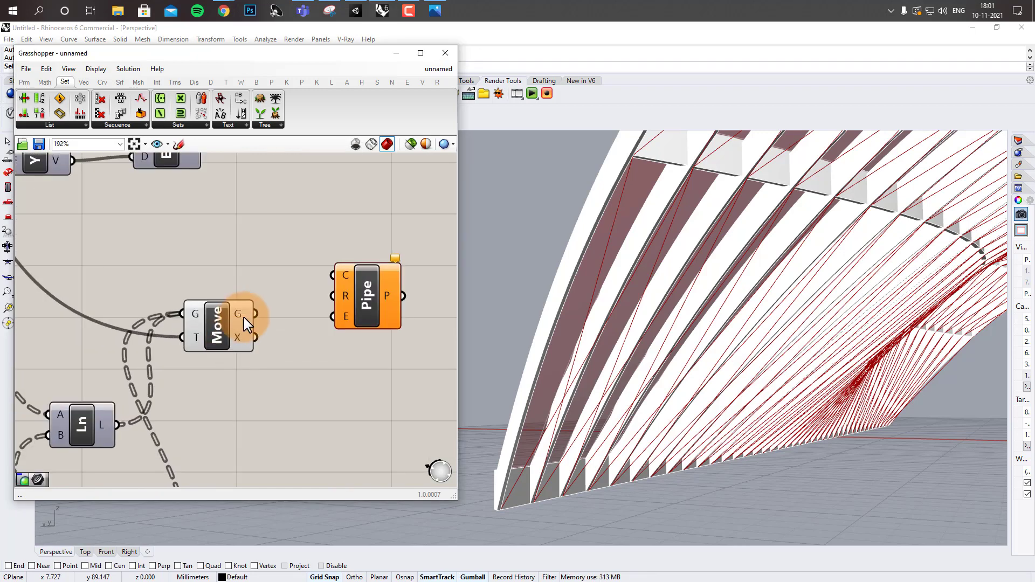
drag(255, 314, 332, 276)
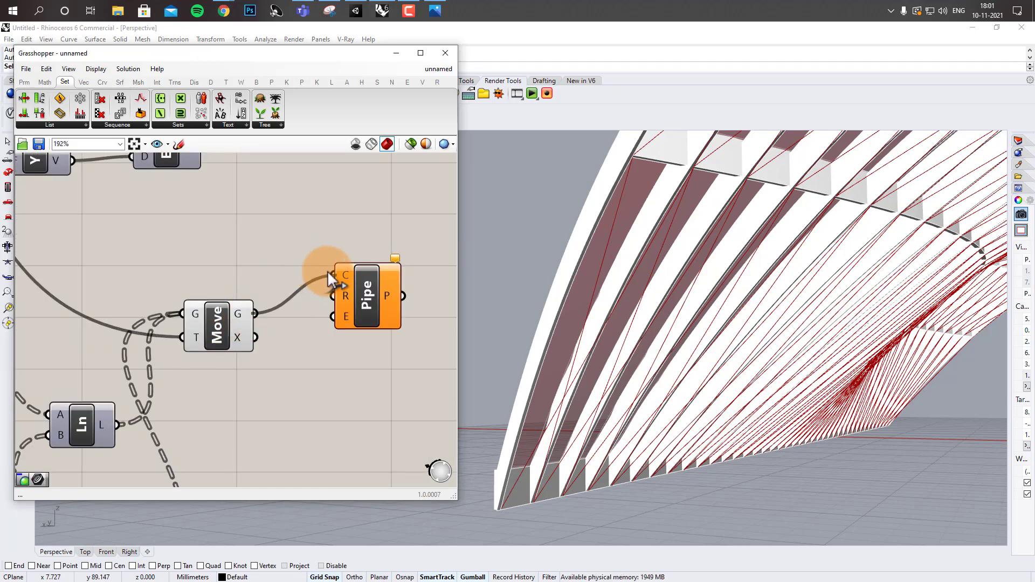
click(370, 300)
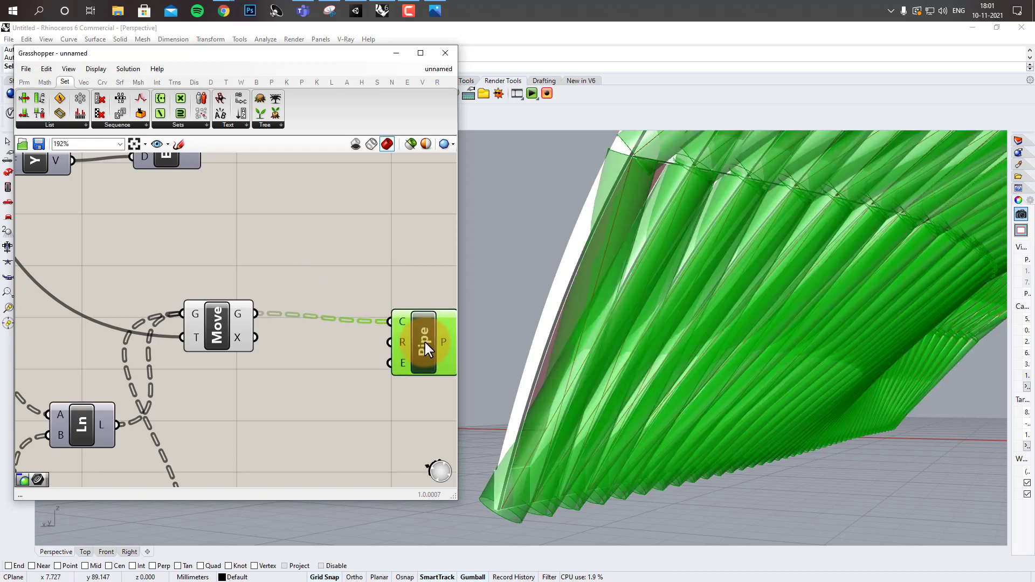
drag(425, 342, 435, 344)
Step: Add a 0.05 number slider and connect it to the Pipe component's R input
right_drag(348, 402, 319, 364)
double_click(297, 380)
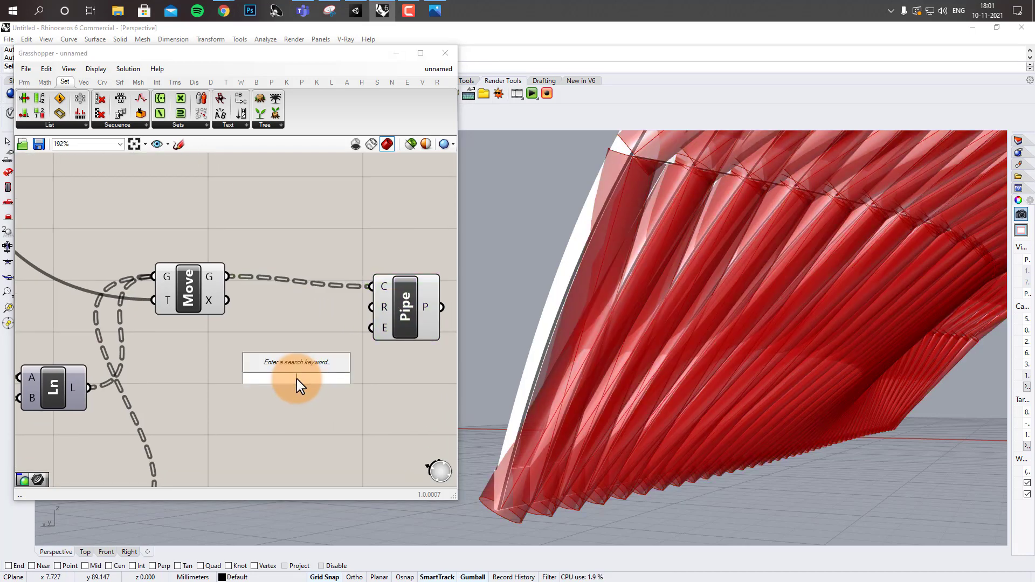
text(0.05)
key(Return)
drag(352, 380, 370, 307)
scroll(332, 374, up, 2)
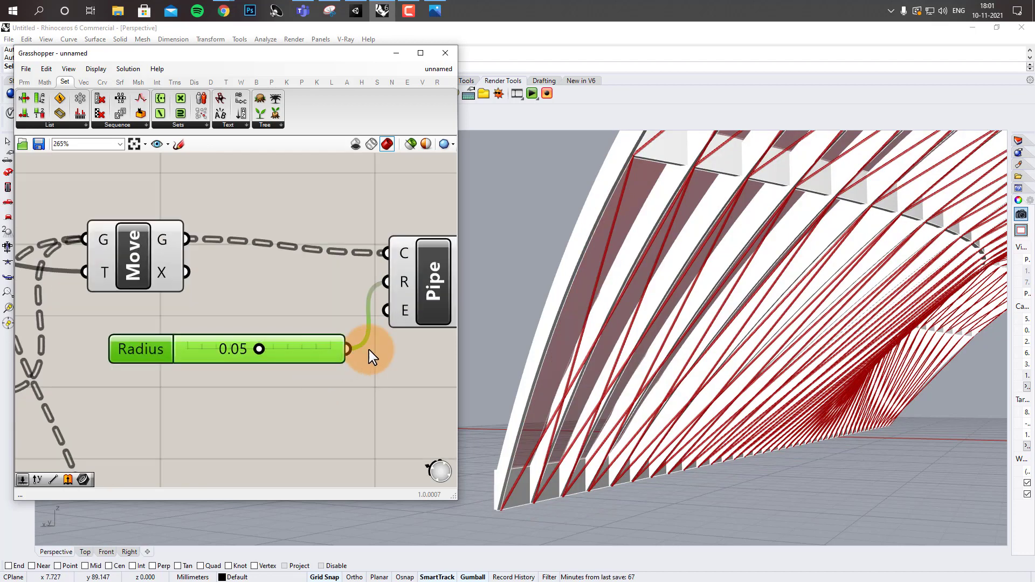
Step: Add a second Custom Preview component and connect the Pipe's P output to its G input
scroll(399, 319, down, 4)
right_drag(422, 165, 270, 270)
scroll(270, 270, down, 1)
right_drag(276, 188, 304, 198)
double_click(376, 297)
text(cust)
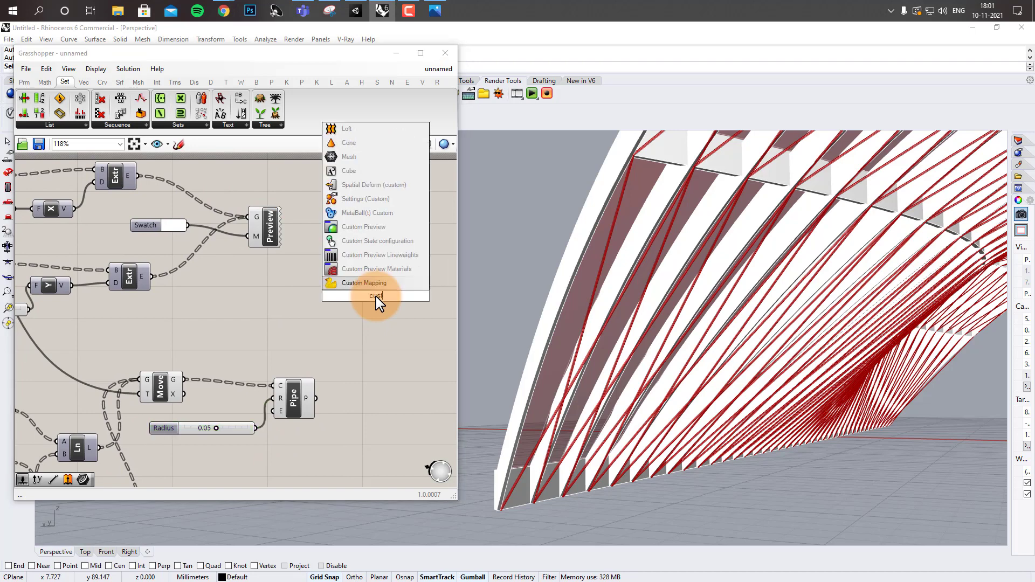
click(380, 230)
scroll(341, 370, up, 2)
drag(362, 242, 363, 243)
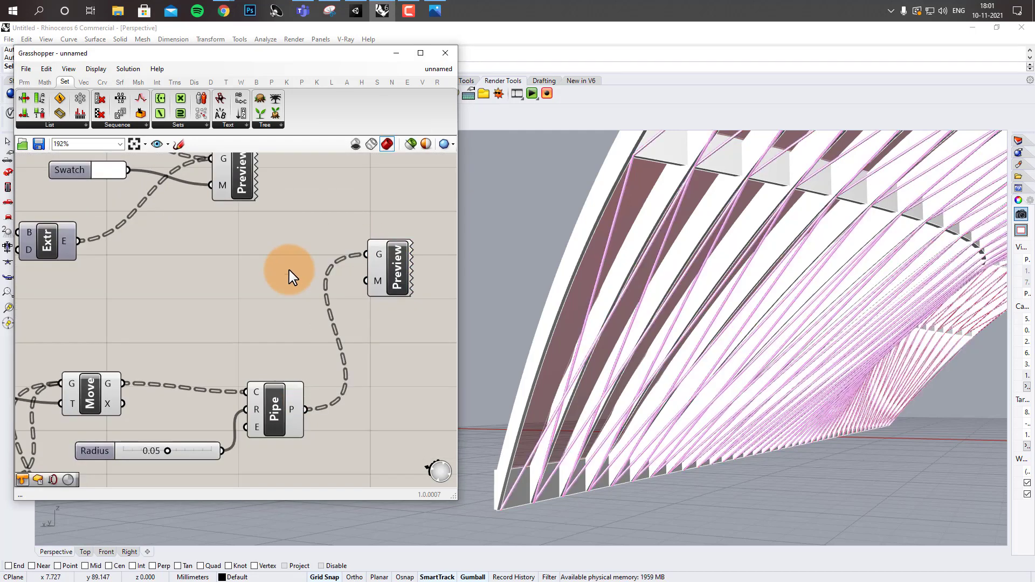
Step: Add a Colour Swatch and connect it to the M input of the pipes' Custom Preview
scroll(227, 311, up, 2)
double_click(228, 310)
text(swa)
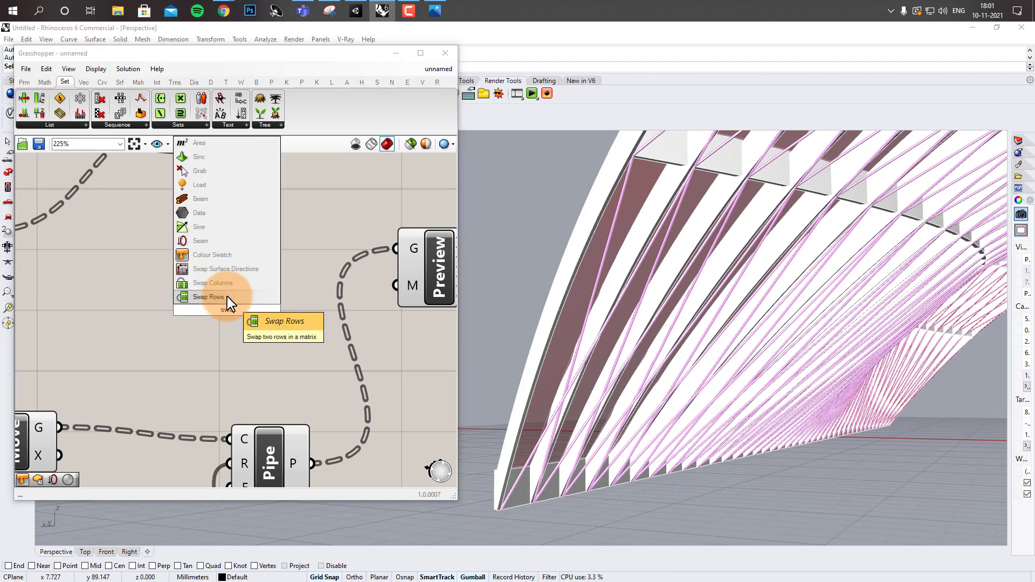
click(229, 257)
drag(377, 286, 383, 286)
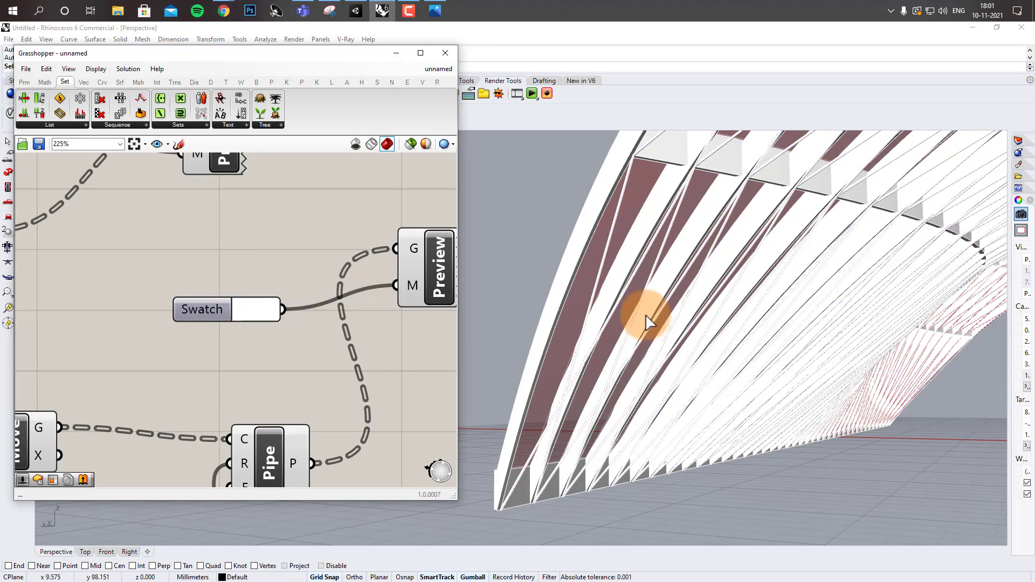
Step: Set the pipes' Colour Swatch to red and inspect the coloured pipes against the white ribs
right_drag(739, 292, 663, 289)
click(260, 306)
drag(276, 335, 253, 241)
click(253, 241)
right_drag(660, 307, 1025, 347)
scroll(694, 293, down, 6)
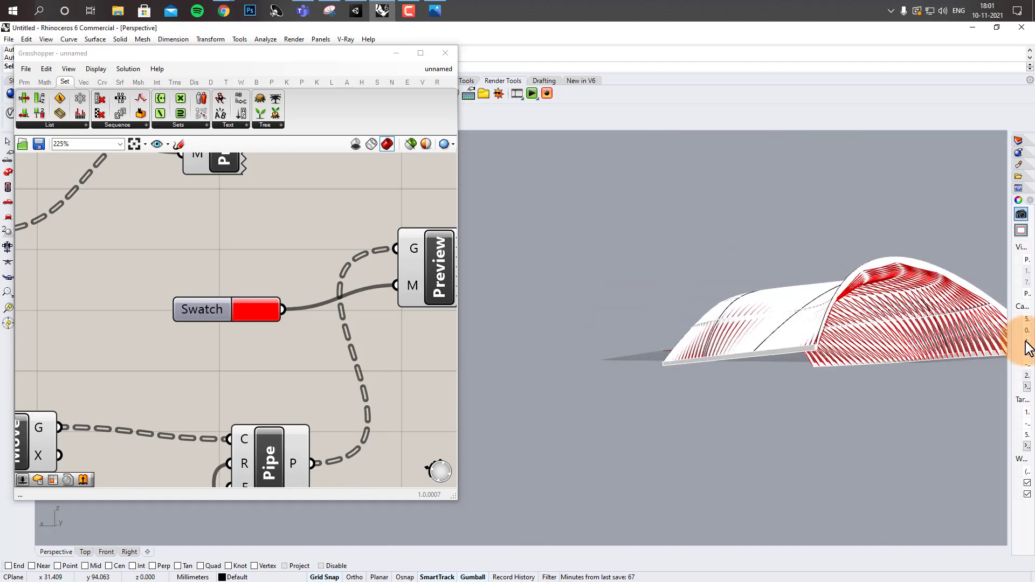
scroll(908, 330, up, 6)
right_drag(908, 330, 817, 286)
scroll(226, 273, down, 3)
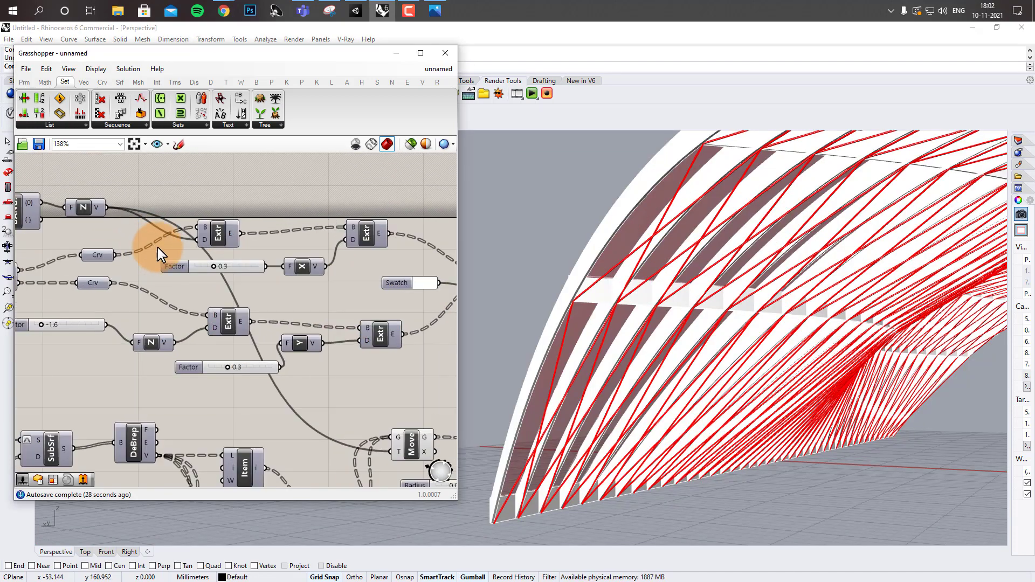
Step: Try adjusting the Factor slider that drives the Z extrusion of the V-direction ribs
right_drag(158, 247, 291, 266)
scroll(138, 289, up, 2)
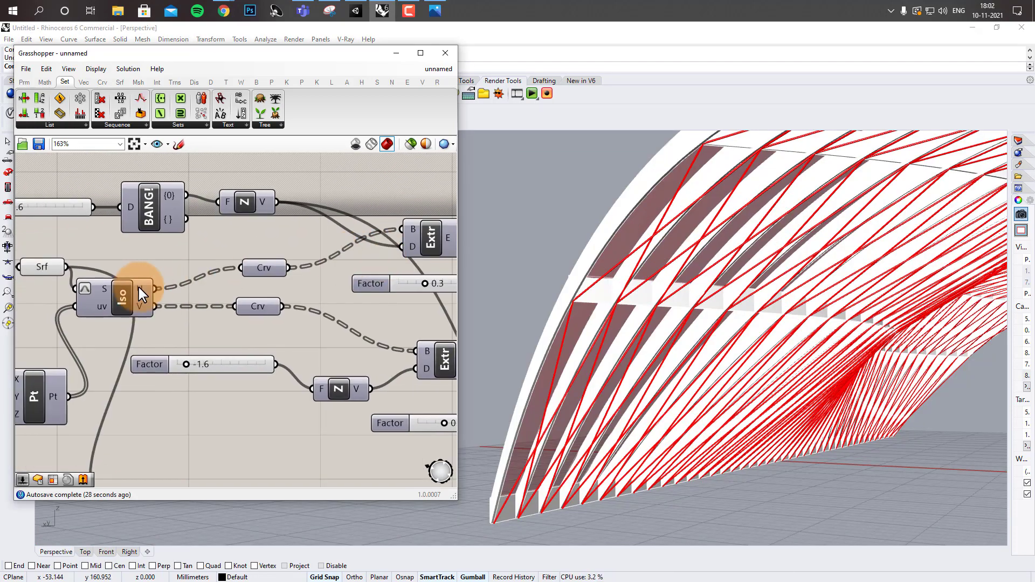
right_drag(138, 291, 173, 290)
scroll(229, 358, up, 4)
mouse_move(208, 363)
mouse_down()
mouse_move(248, 367)
mouse_move(208, 365)
mouse_up()
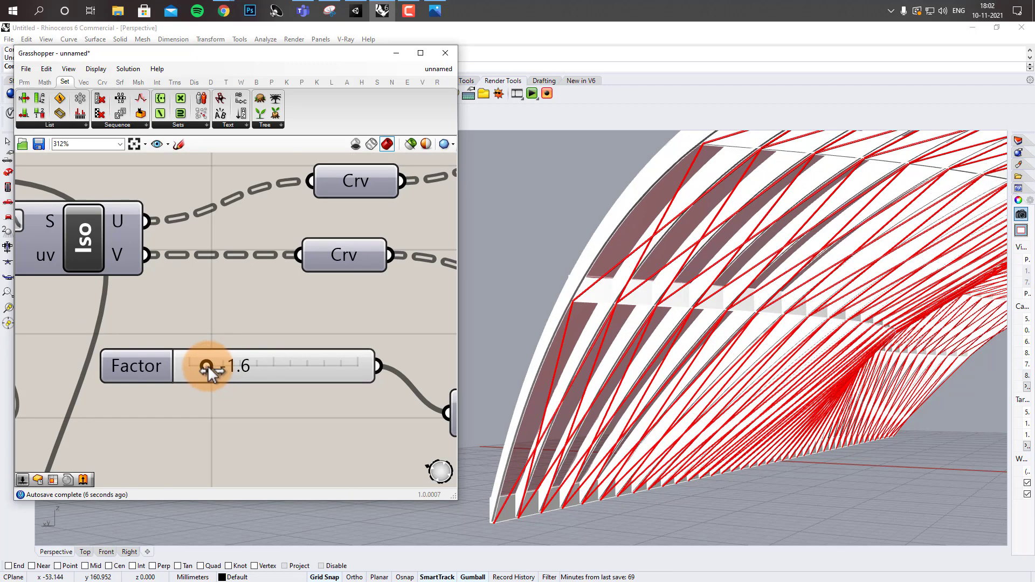
Step: Bake the Pipe component's geometry into Rhino as a group on the Default layer
scroll(198, 272, down, 8)
right_drag(322, 318, 214, 296)
scroll(258, 280, down, 1)
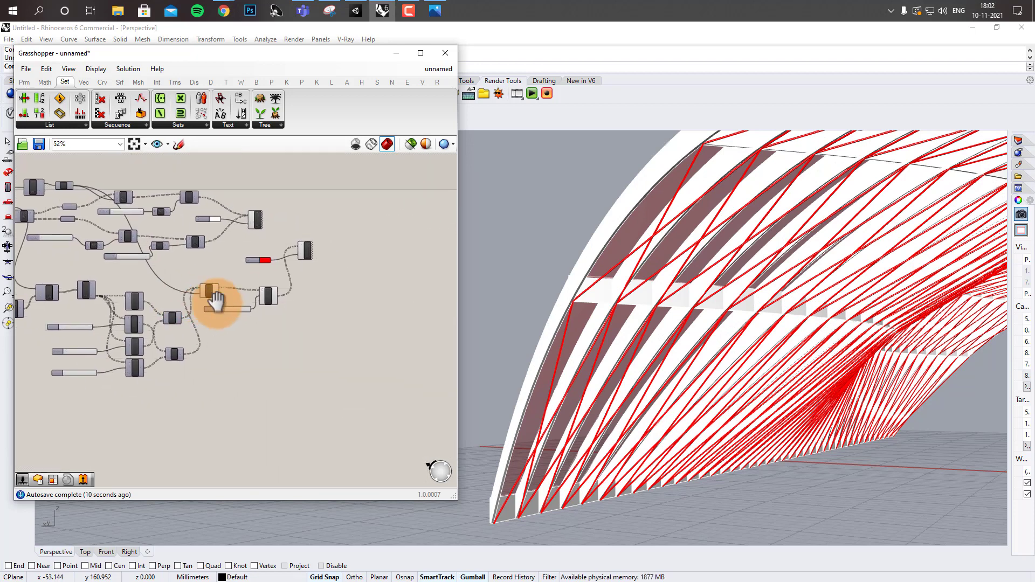
scroll(291, 252, up, 8)
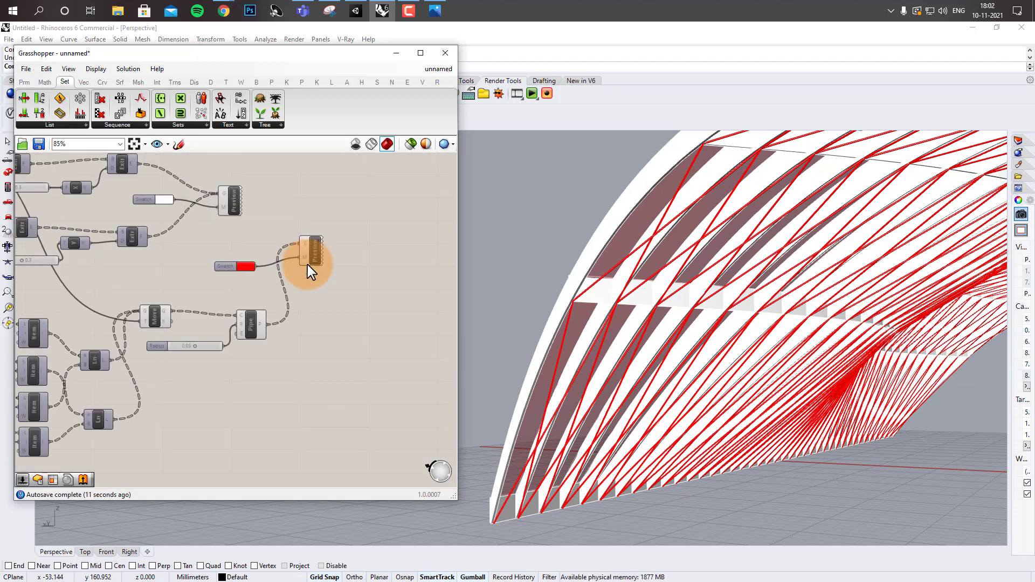
right_click(245, 324)
click(268, 369)
click(267, 434)
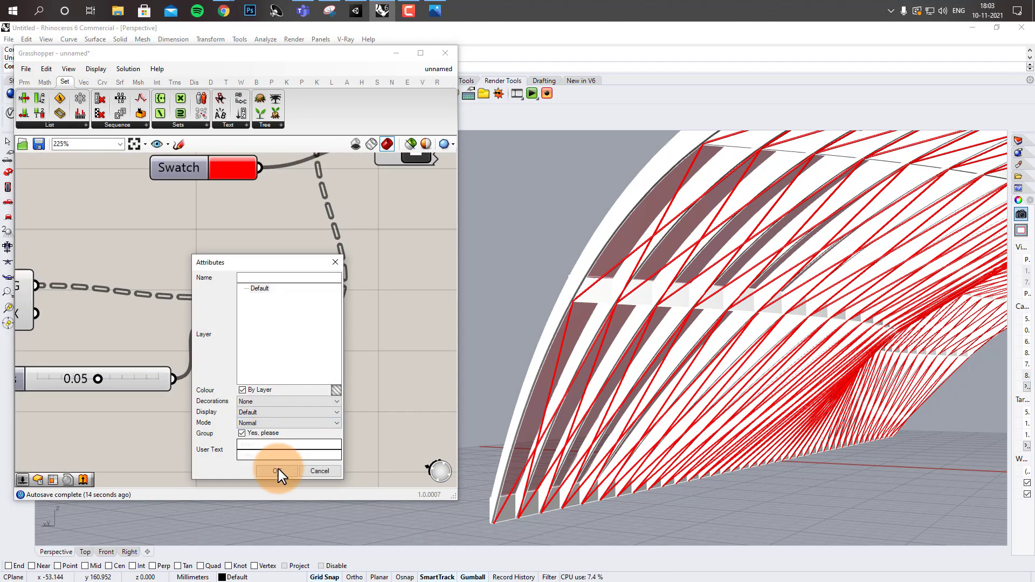
click(278, 470)
Step: Bake the Extrude component driven by the Y vector as a group on the Default layer
scroll(319, 329, down, 3)
right_drag(291, 284, 334, 354)
scroll(158, 245, up, 2)
right_drag(158, 246, 215, 312)
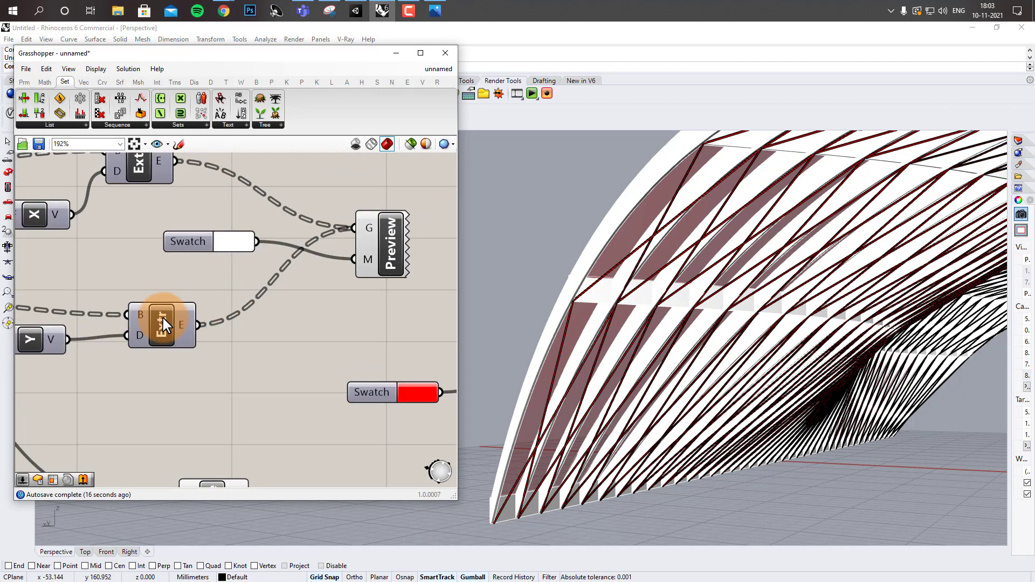
right_click(163, 318)
click(191, 375)
click(201, 429)
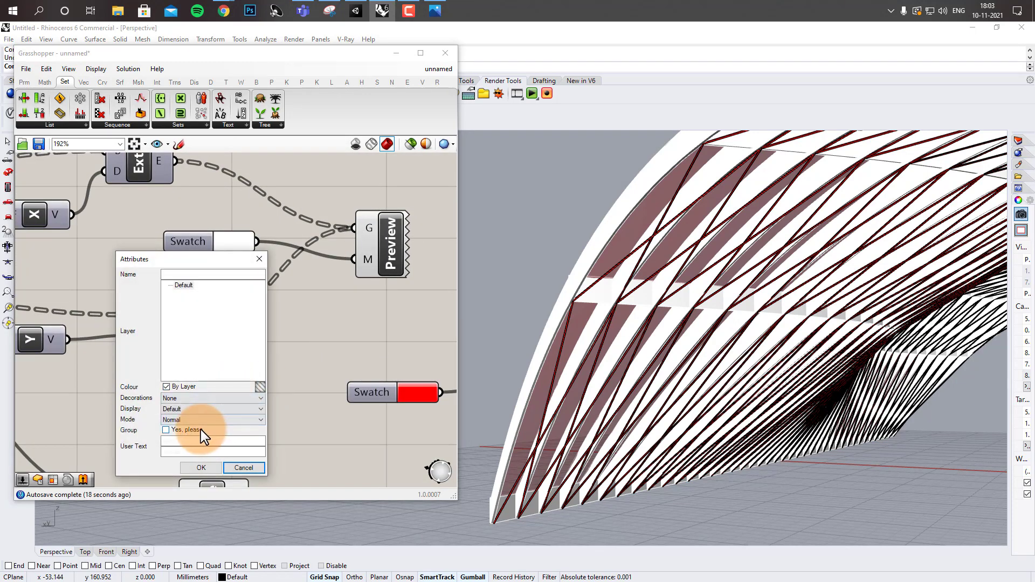
click(202, 466)
Step: Bake the Extrude component driven by the X vector into Rhino
right_drag(139, 172, 192, 257)
right_click(186, 247)
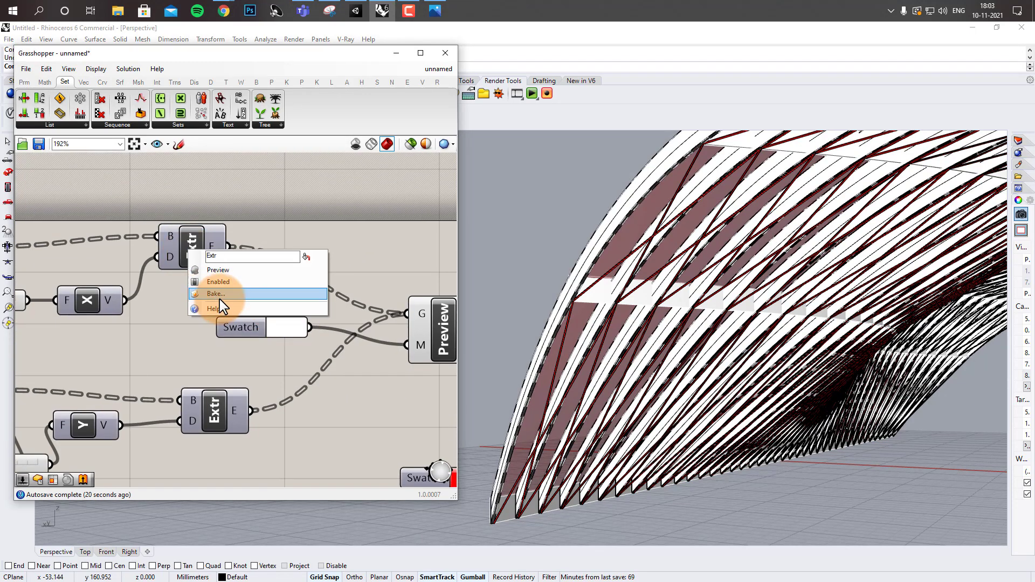
click(219, 299)
click(228, 396)
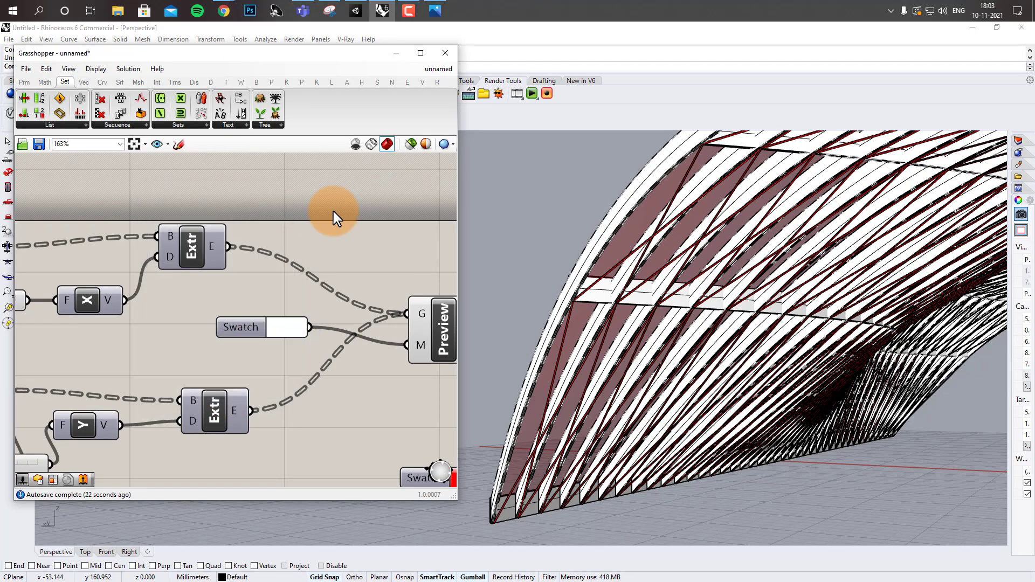
Step: Delete the Custom Preview components of the white ribs and the red pipes
scroll(398, 220, down, 3)
right_drag(404, 221, 279, 212)
scroll(280, 212, up, 1)
drag(343, 246, 298, 300)
right_drag(322, 271, 281, 224)
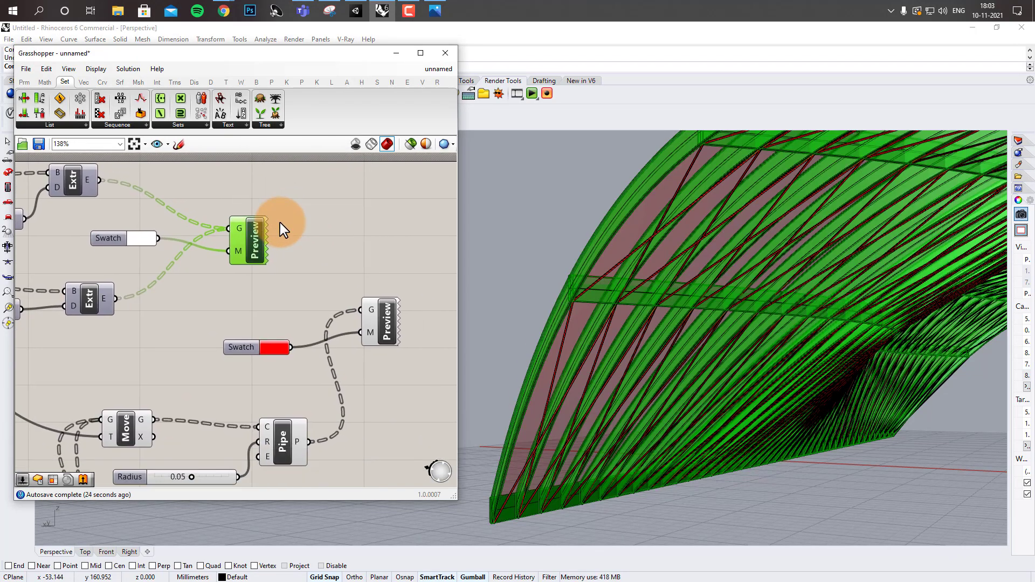
key(Delete)
drag(409, 284, 372, 330)
key(Delete)
Step: Bake the Srf parameter that holds the lofted surface onto the Default layer, without grouping
scroll(342, 281, down, 3)
scroll(248, 251, up, 1)
right_drag(263, 247, 378, 248)
right_drag(119, 285, 210, 287)
scroll(160, 235, up, 3)
scroll(160, 235, up, 1)
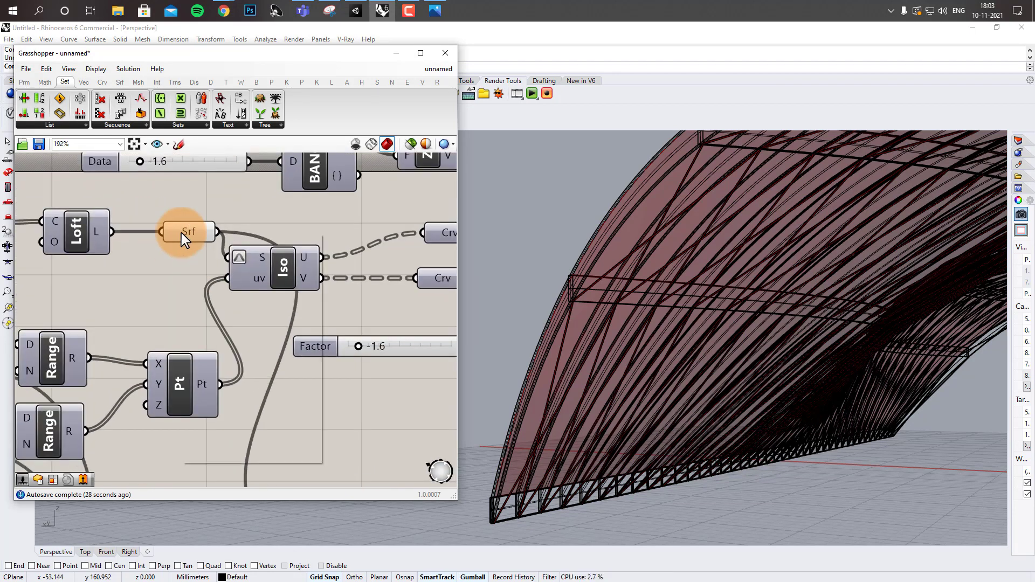
right_click(181, 233)
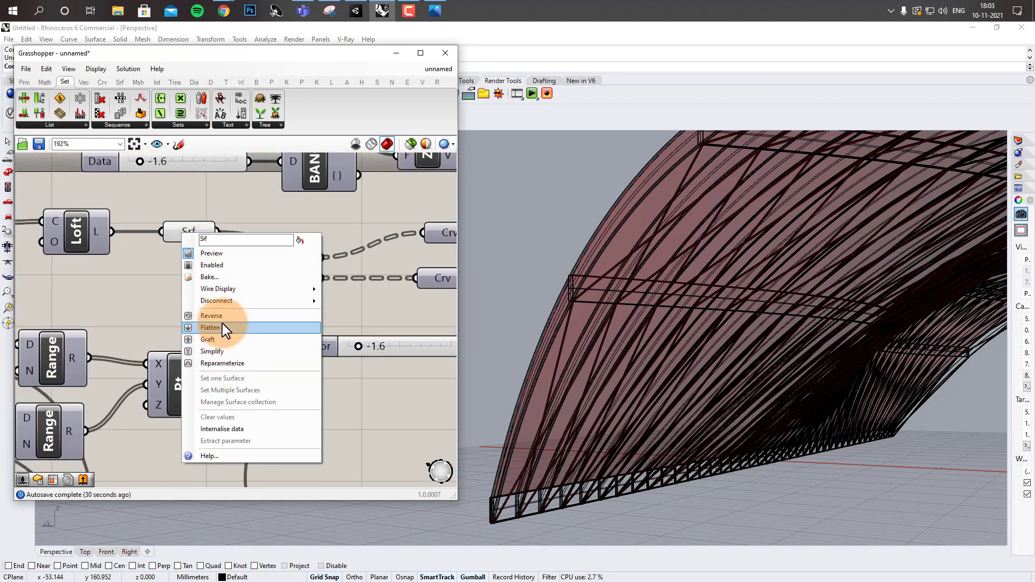
click(225, 276)
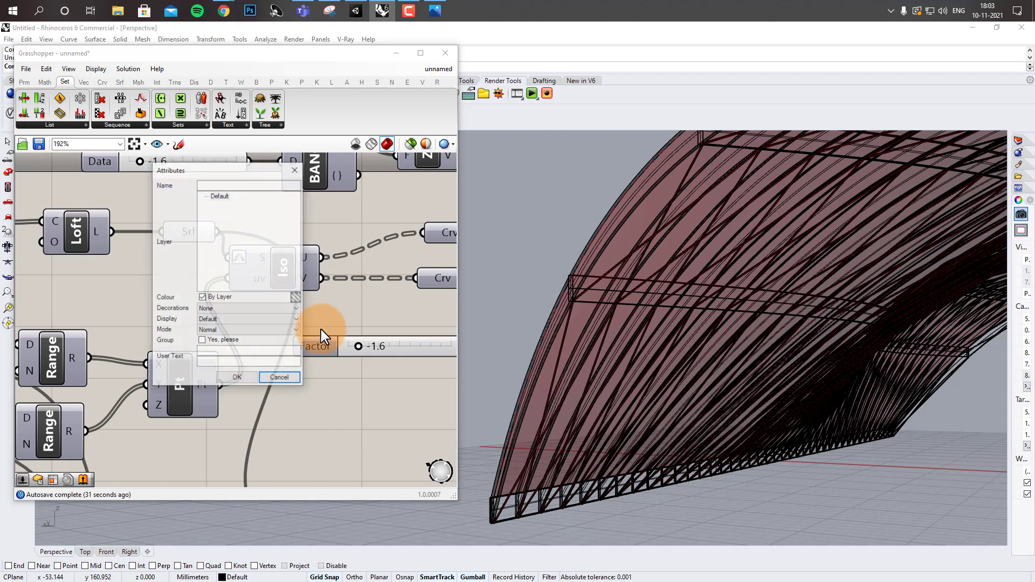
click(232, 372)
Step: Minimize Grasshopper and set the Perspective viewport's display mode to Rendered
click(397, 54)
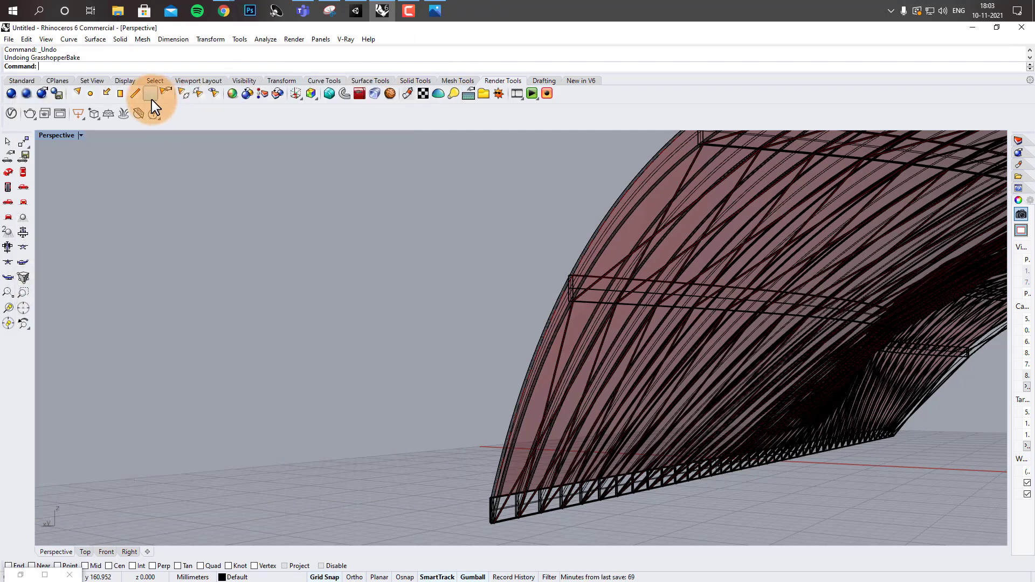
click(81, 135)
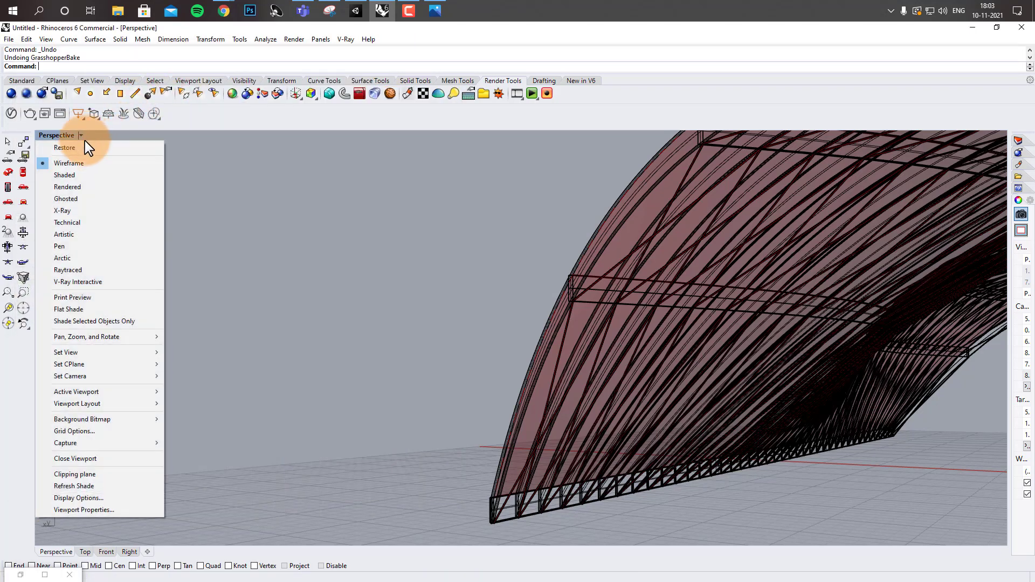
click(89, 187)
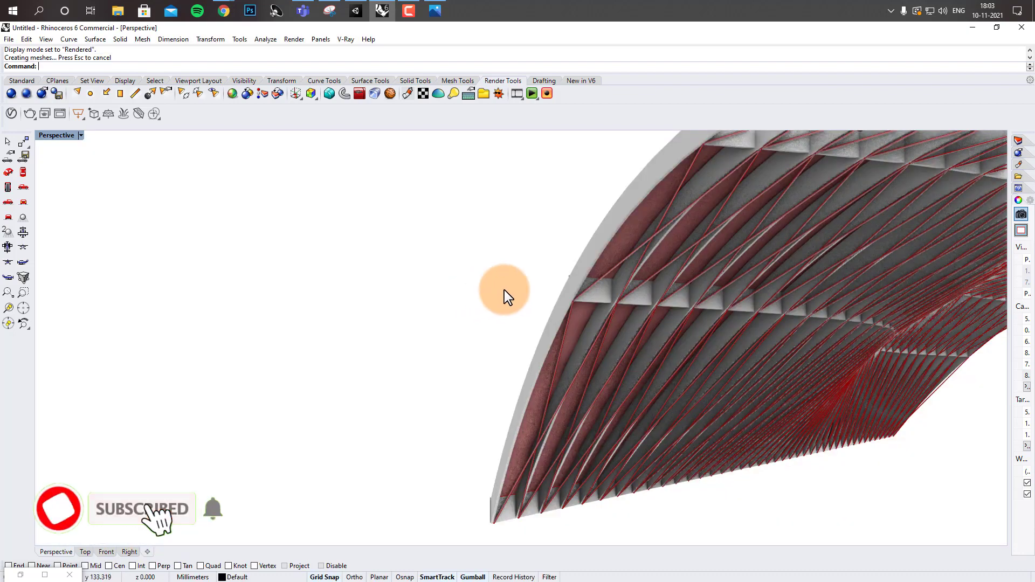
right_drag(492, 279, 513, 283)
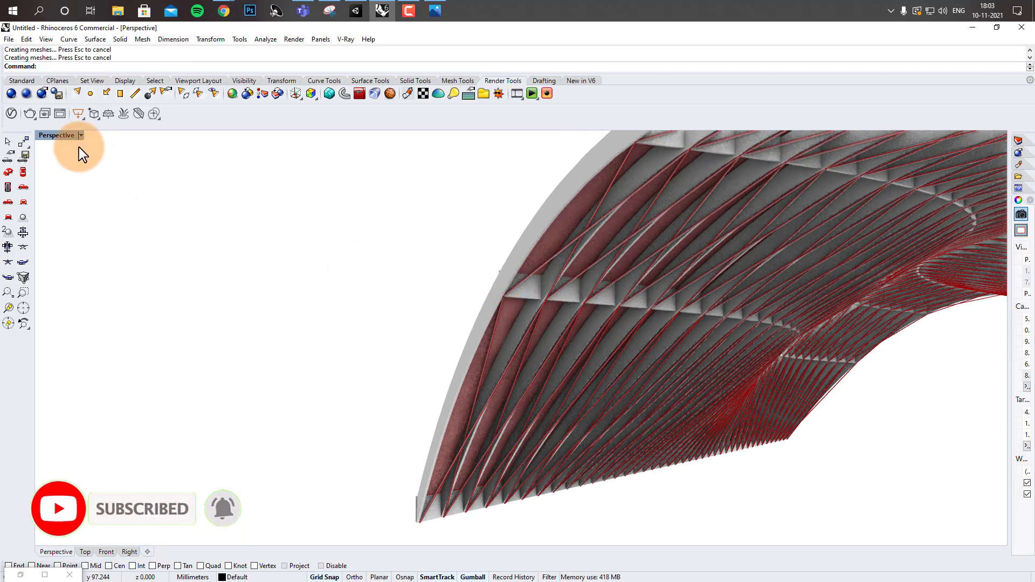
Step: Return to Grasshopper and turn off the preview of the lofted Srf parameter
right_click(179, 216)
scroll(179, 216, down, 3)
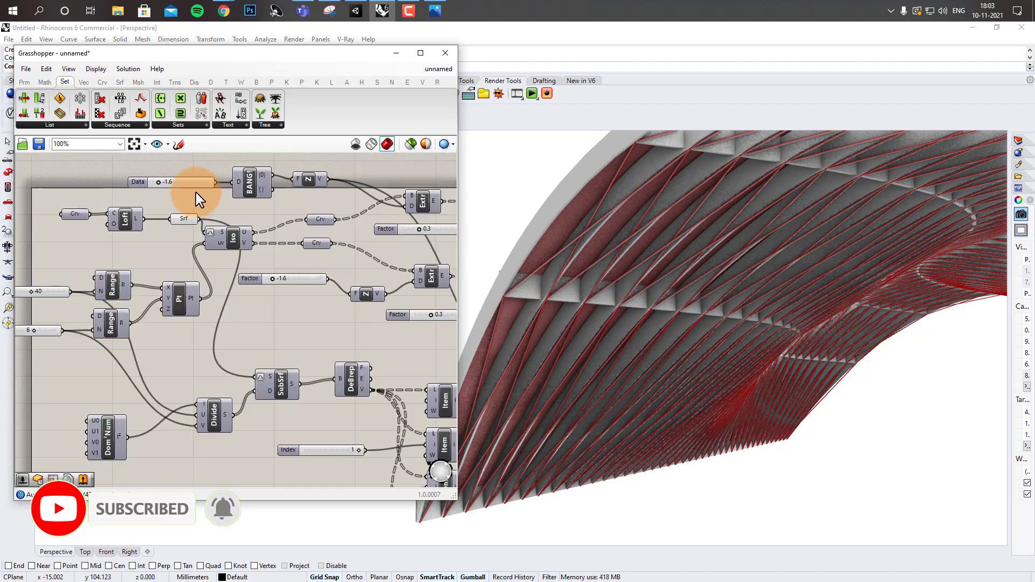
click(185, 218)
middle_click(152, 271)
click(296, 278)
scroll(313, 278, down, 4)
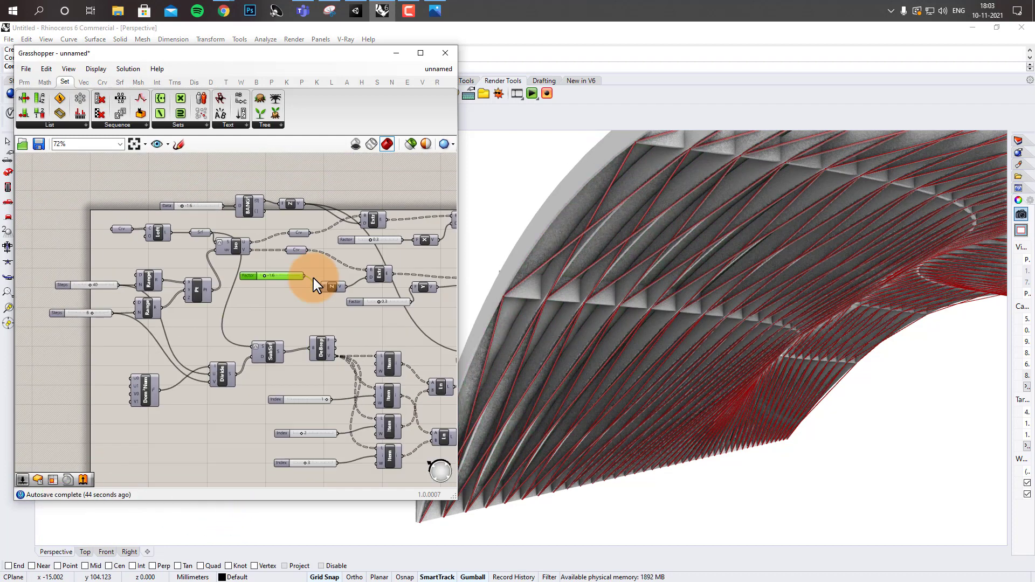
click(315, 203)
Step: Turn off the preview of the Move and Pipe components, then minimize Grasshopper and inspect the baked canopy in Rhino
scroll(311, 264, up, 4)
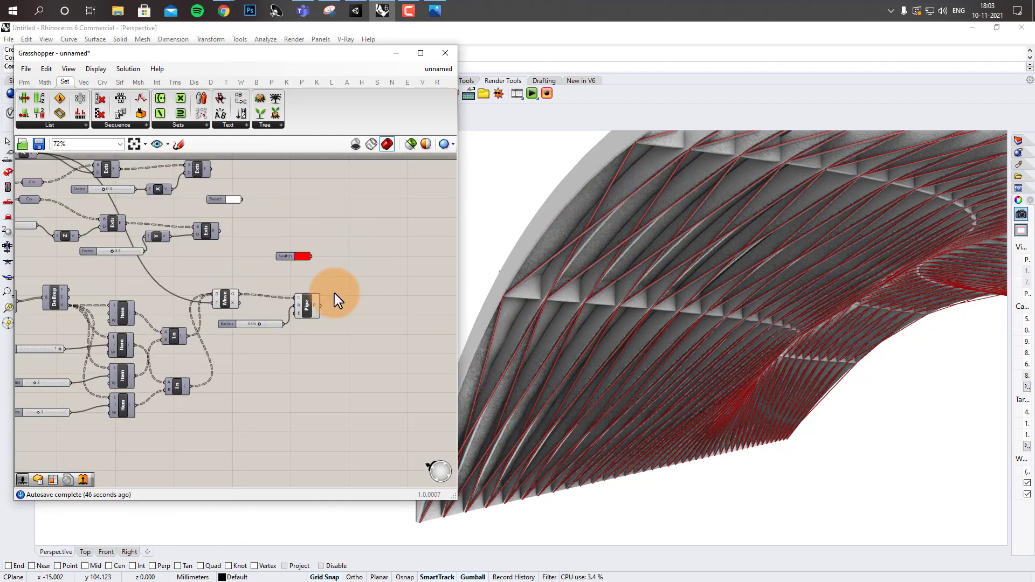
scroll(293, 305, up, 2)
drag(298, 299, 101, 339)
middle_click(117, 339)
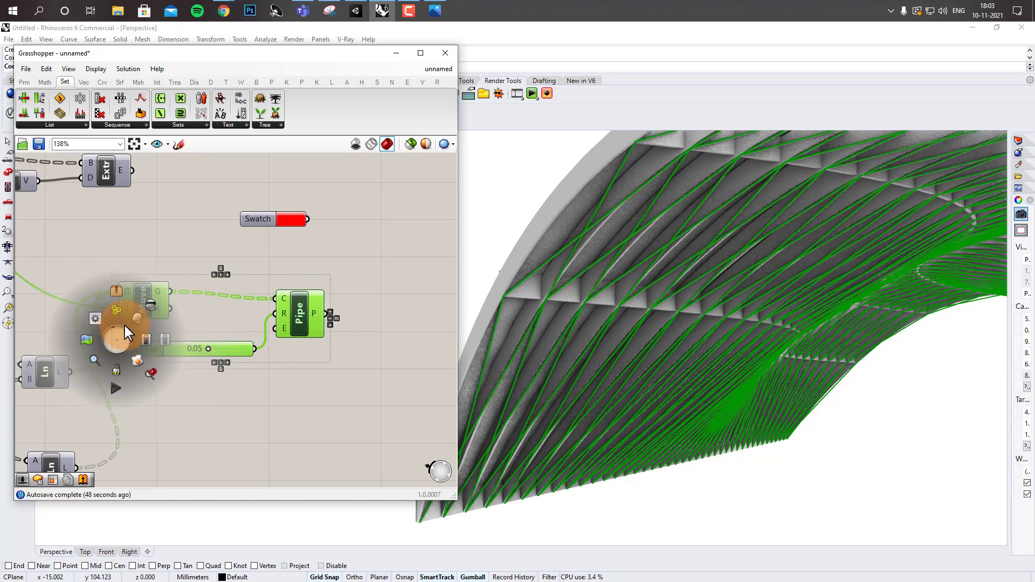
click(153, 306)
click(381, 215)
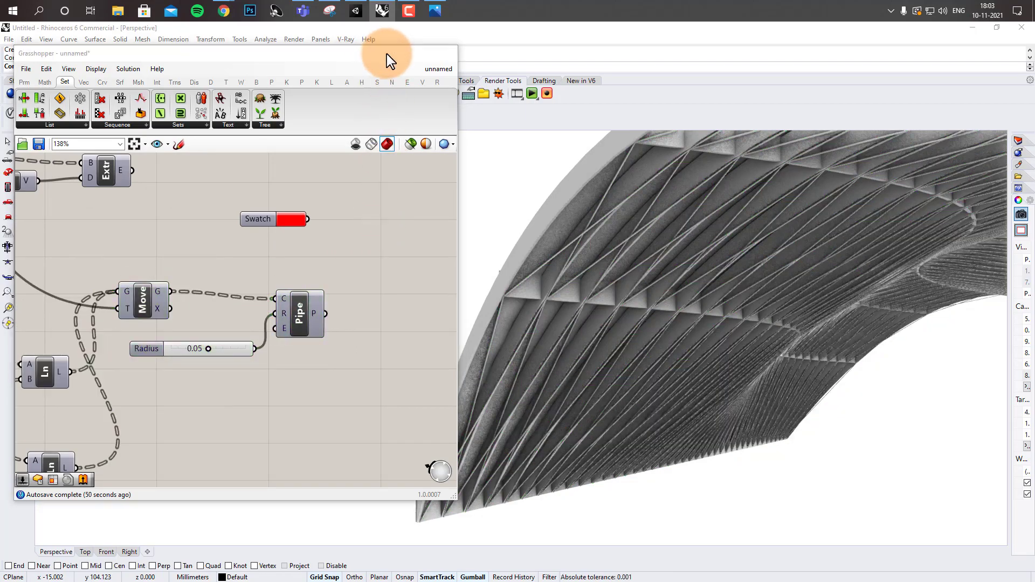
click(396, 53)
right_drag(400, 207, 474, 347)
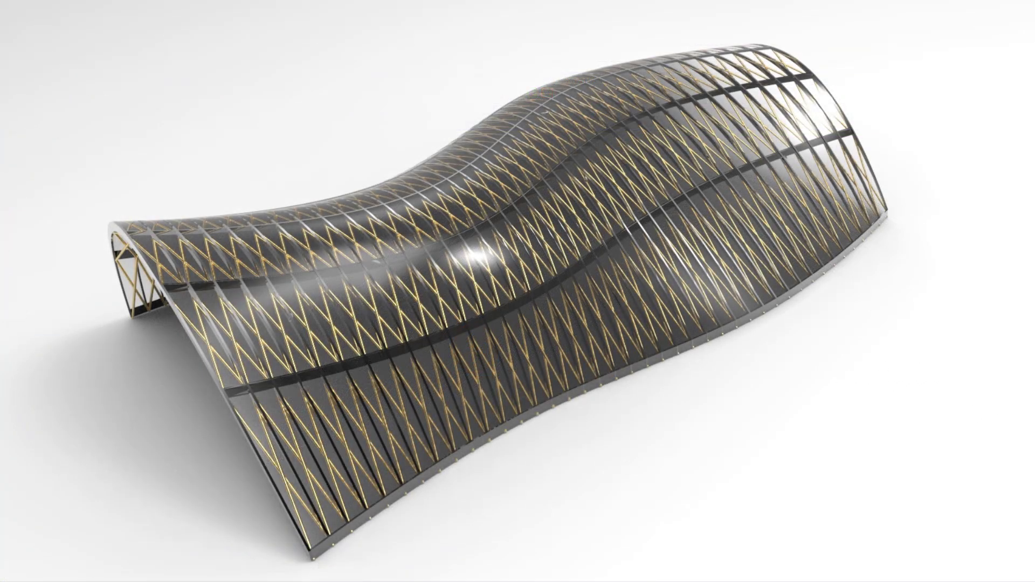